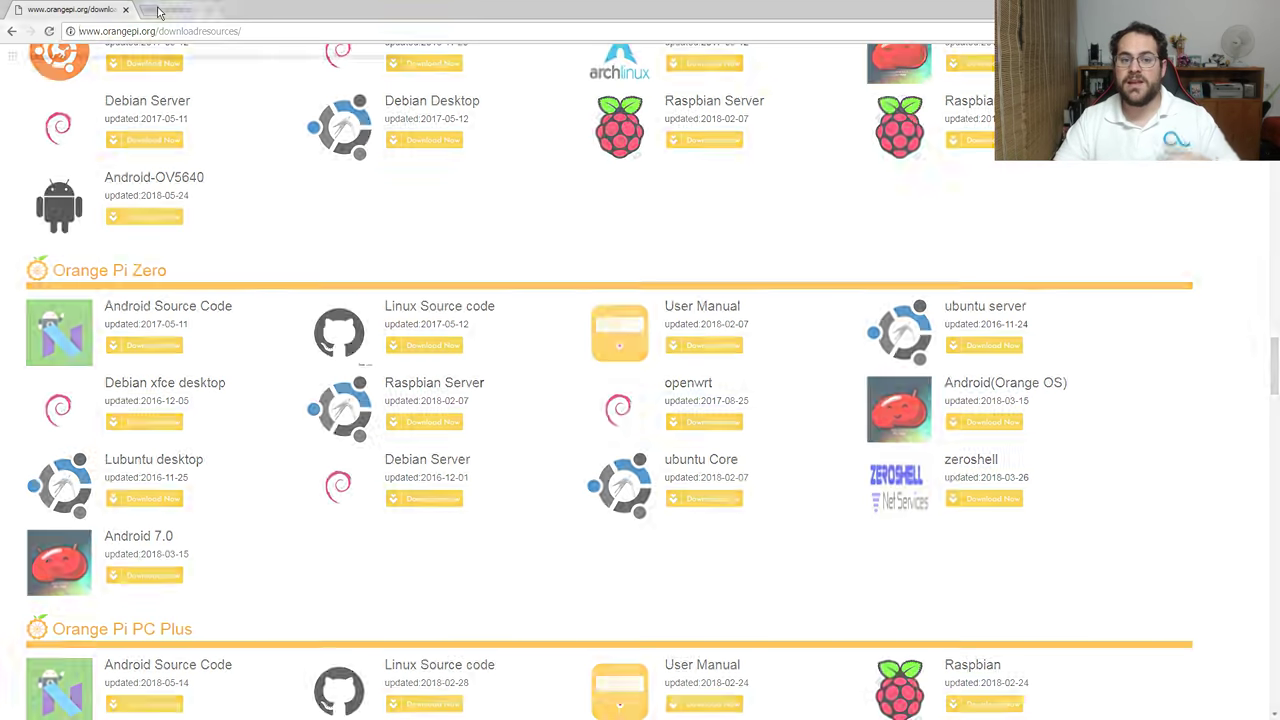
Open armbian.com in a new Chrome tab and scroll to Popular downloads.
left_click(152, 9)
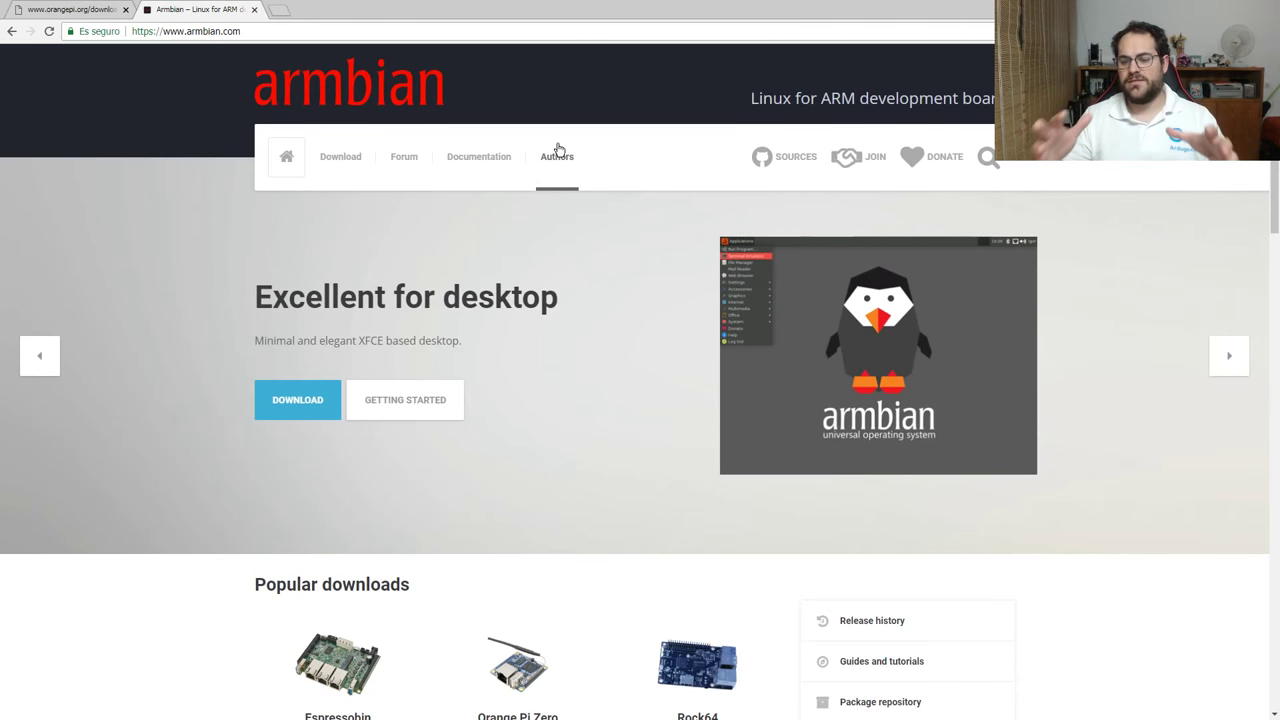
scroll(617, 451, "down", 4)
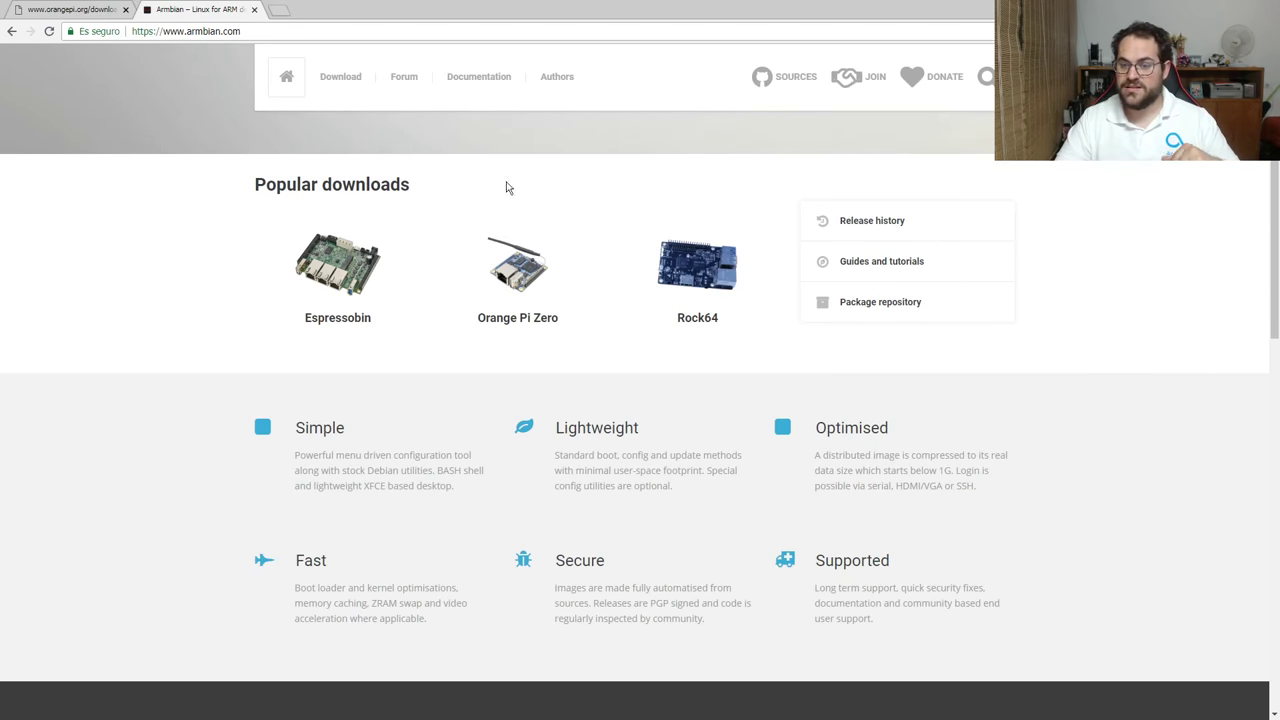
Start the direct download of the Armbian Stretch .7z image from the Orange Pi Zero page.
left_click(514, 288)
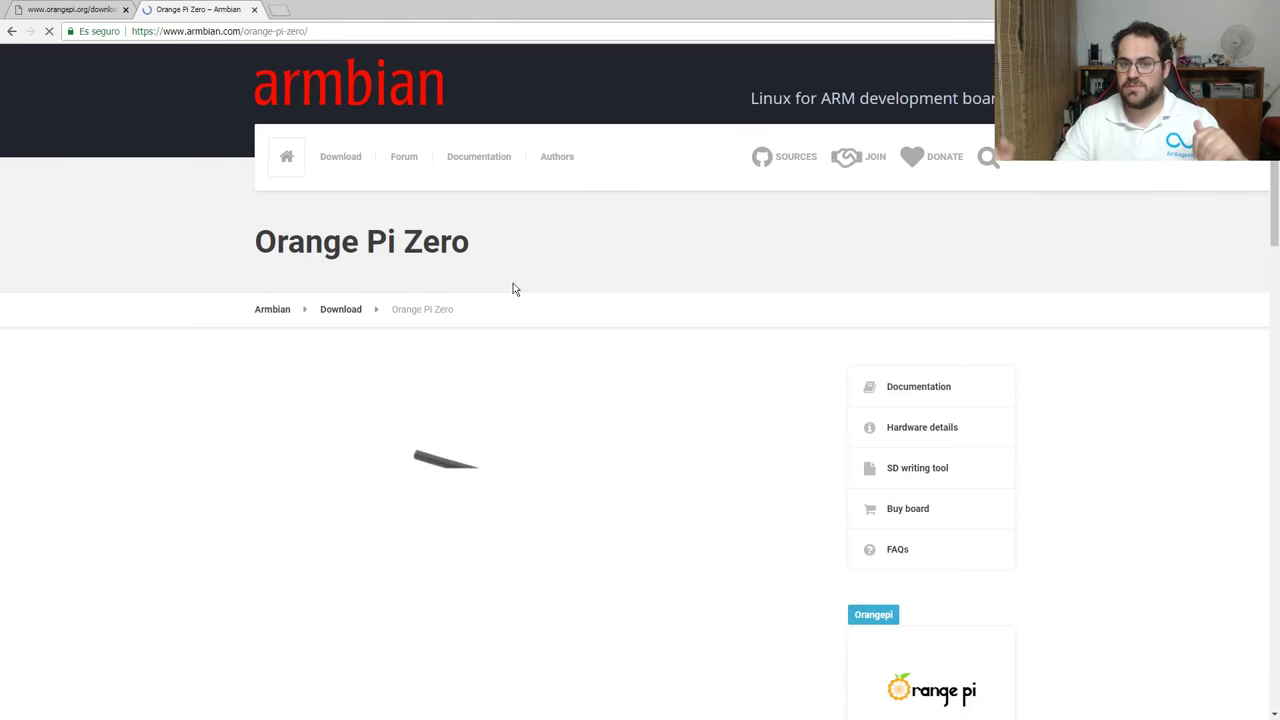
scroll(522, 310, "down", 2)
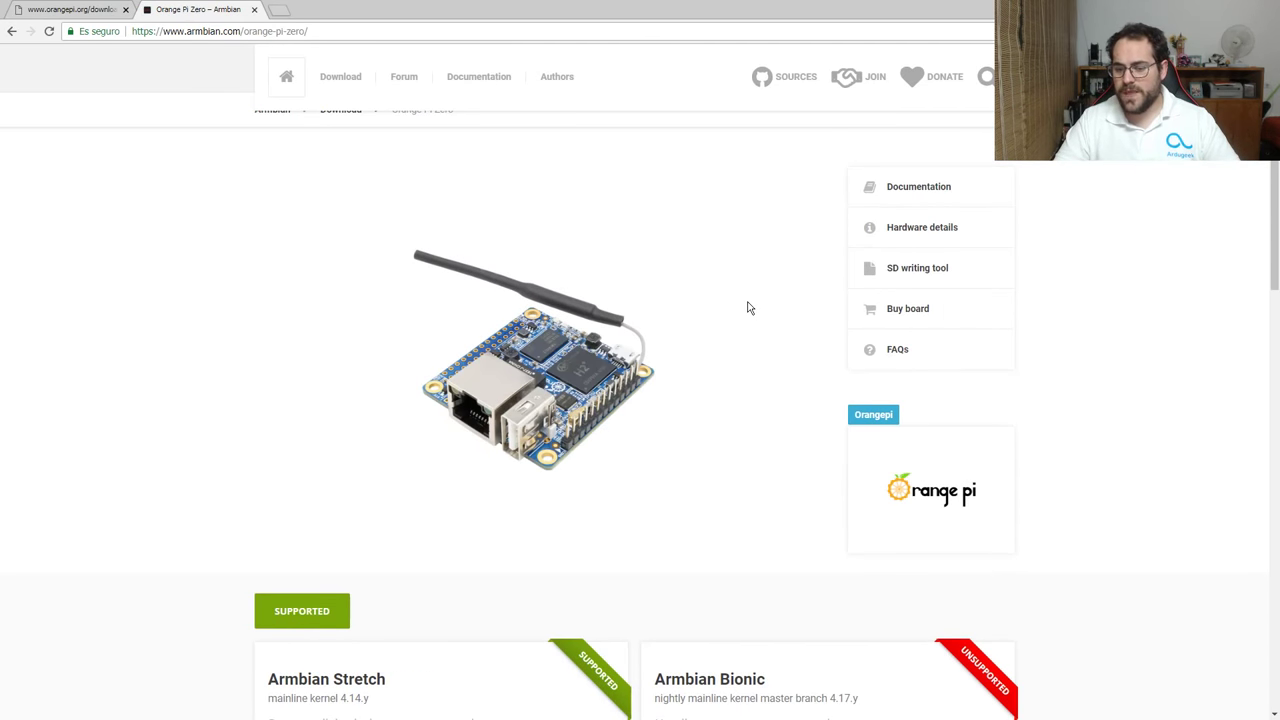
scroll(749, 307, "down", 3)
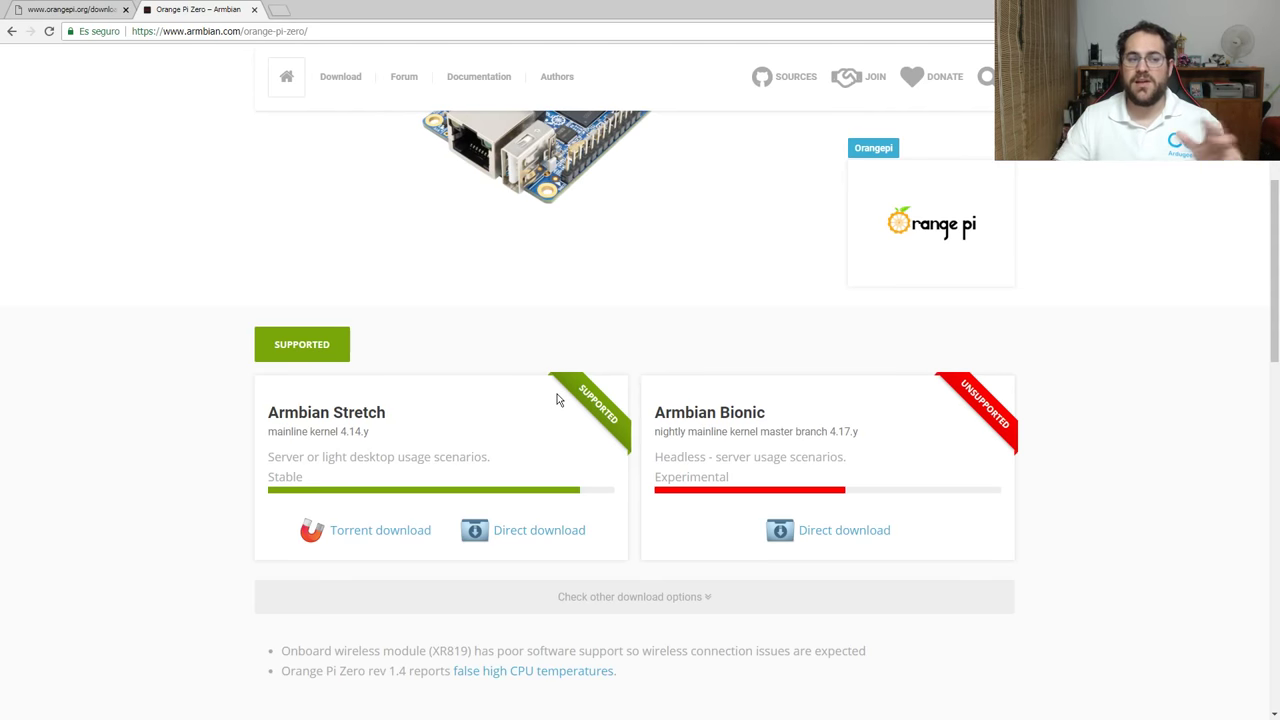
left_click(554, 532)
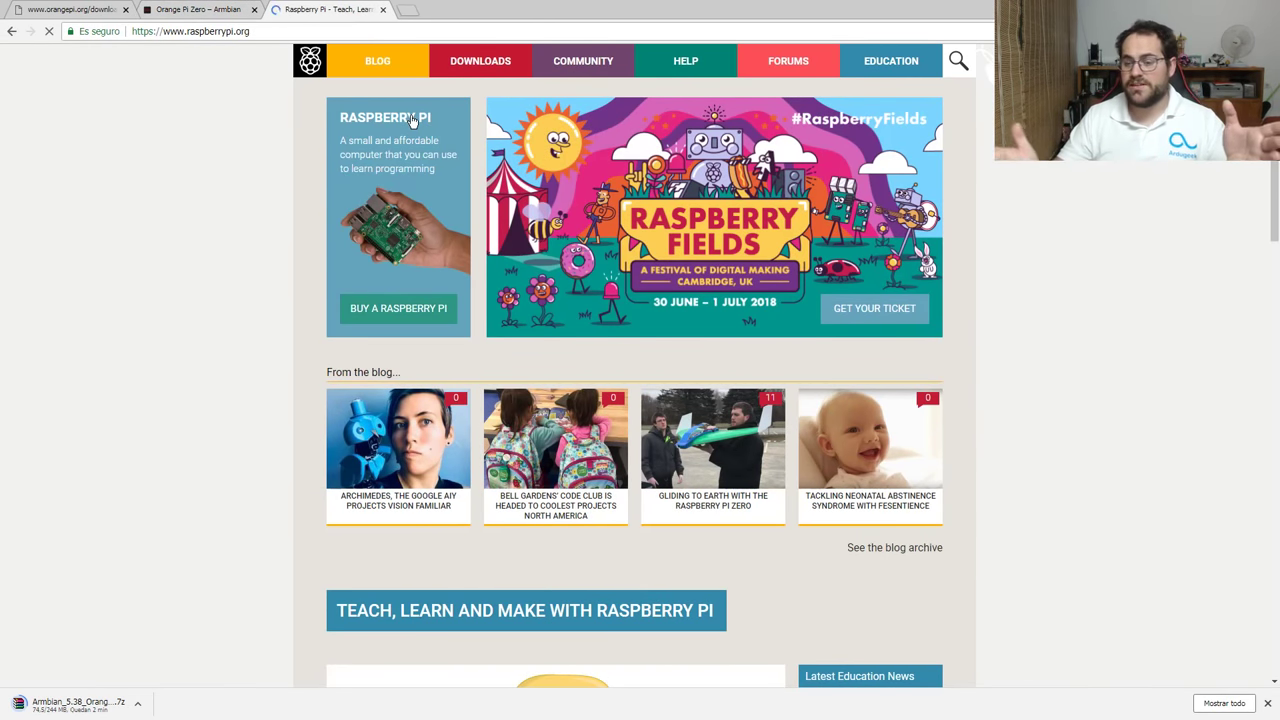
Download the Raspbian Stretch with desktop torrent from the Raspberry Pi downloads page.
left_click(511, 62)
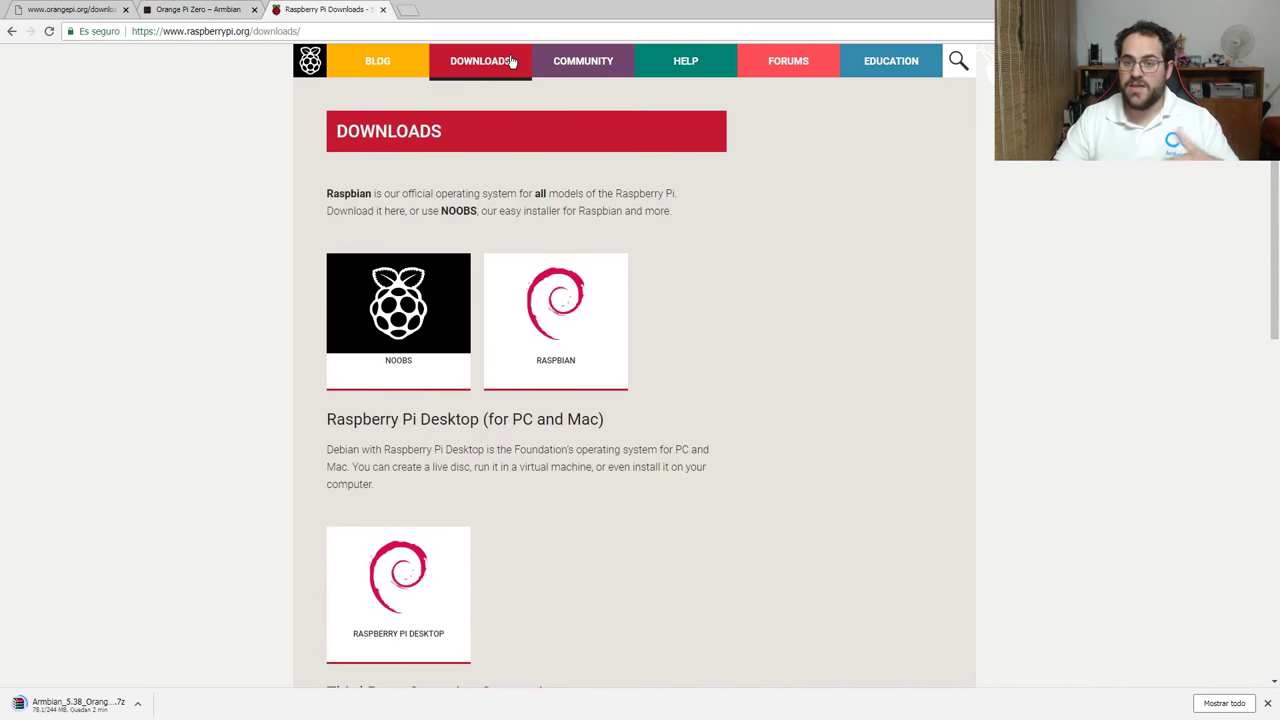
left_click(558, 330)
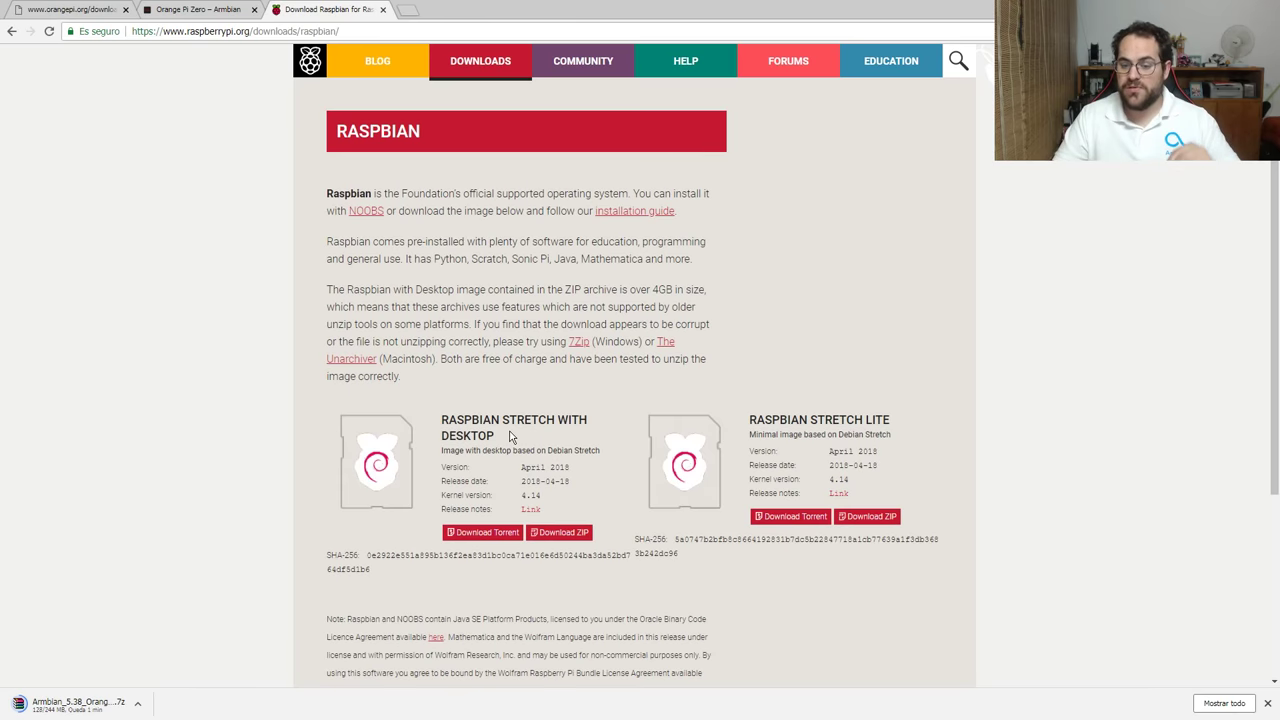
left_click(489, 537)
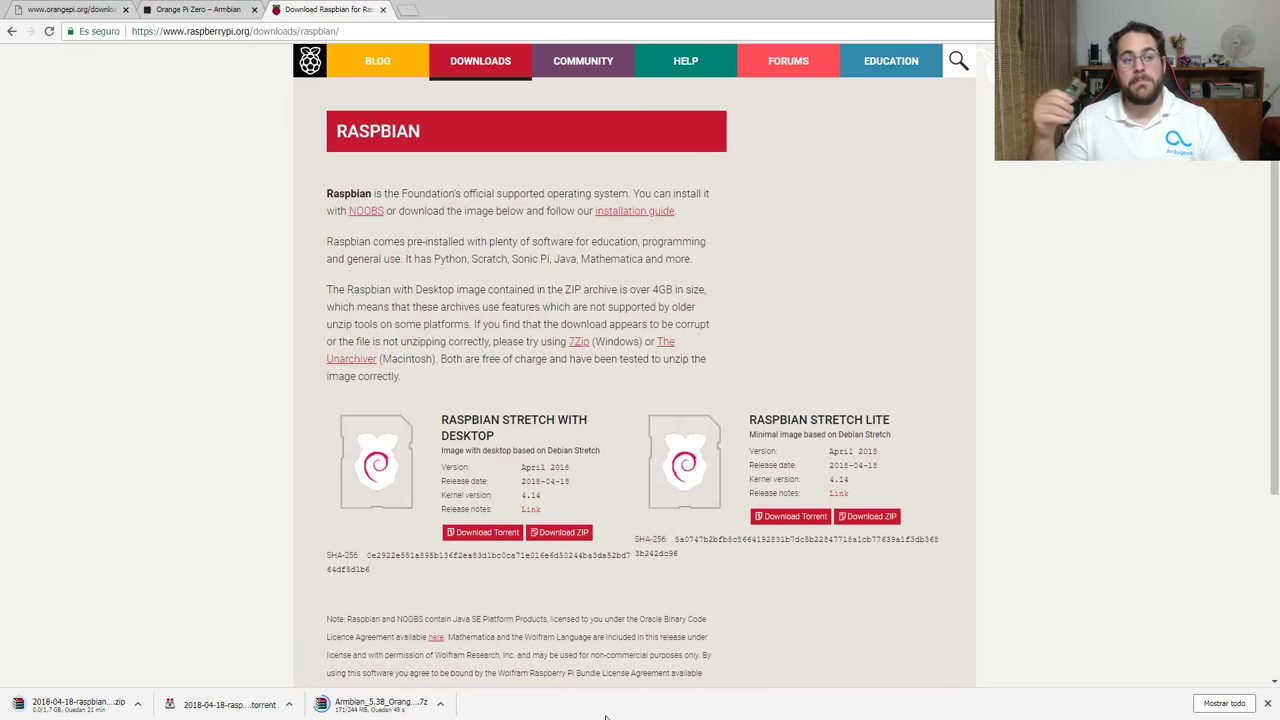
Open the installing operating system images guide in a new tab and scroll through it.
middle_click(636, 214)
left_click(638, 212)
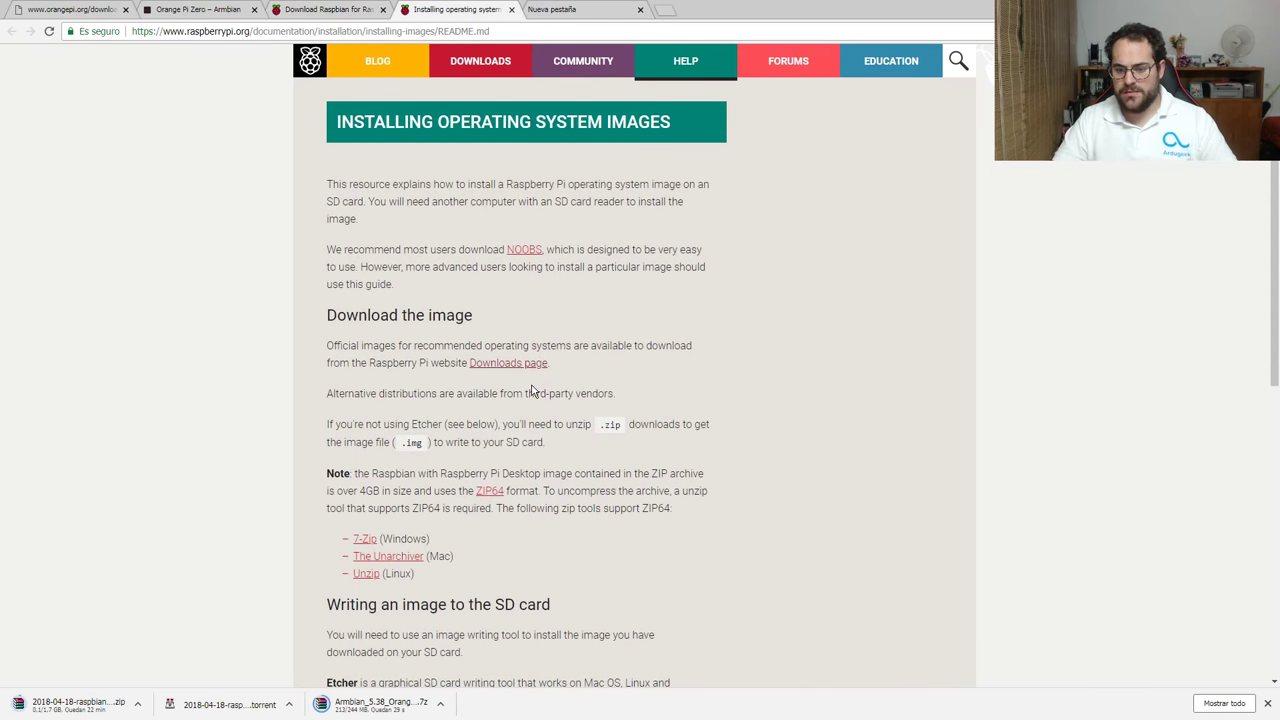
scroll(470, 195, "down", 3)
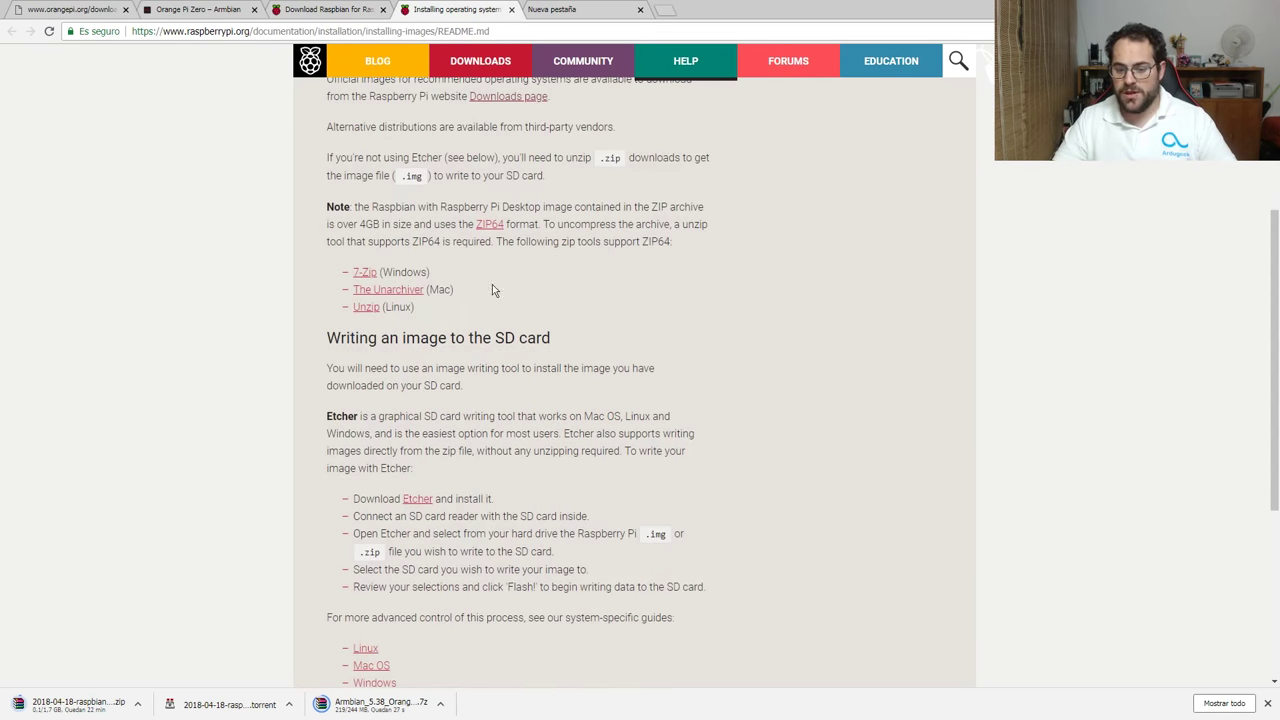
scroll(420, 364, "down", 2)
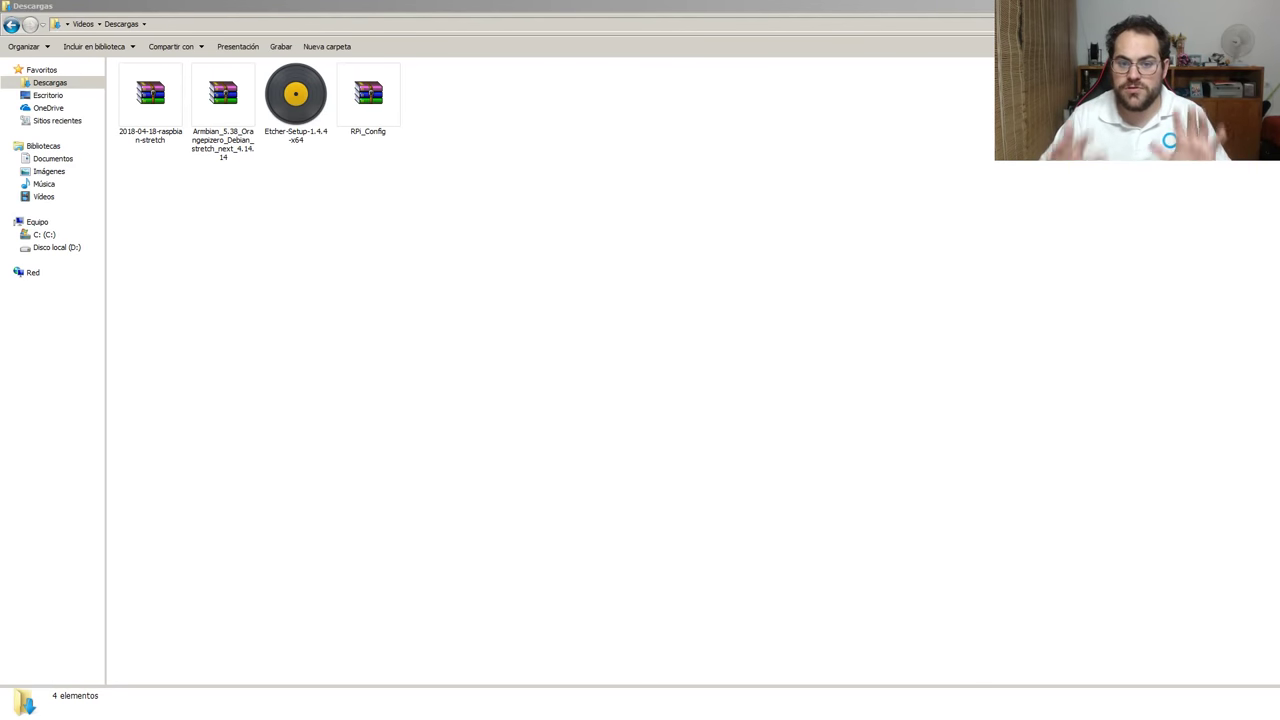
Extract the Armbian and Raspbian archives, each into its own folder.
right_click(208, 131)
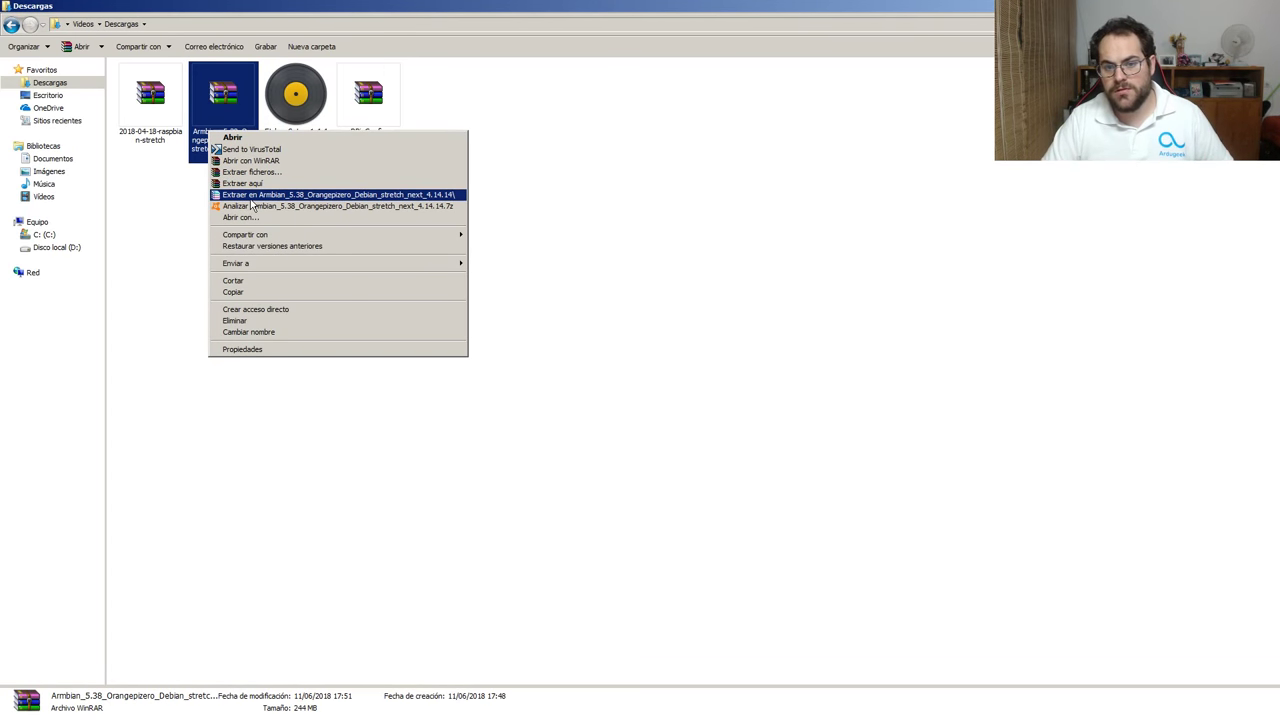
left_click(251, 199)
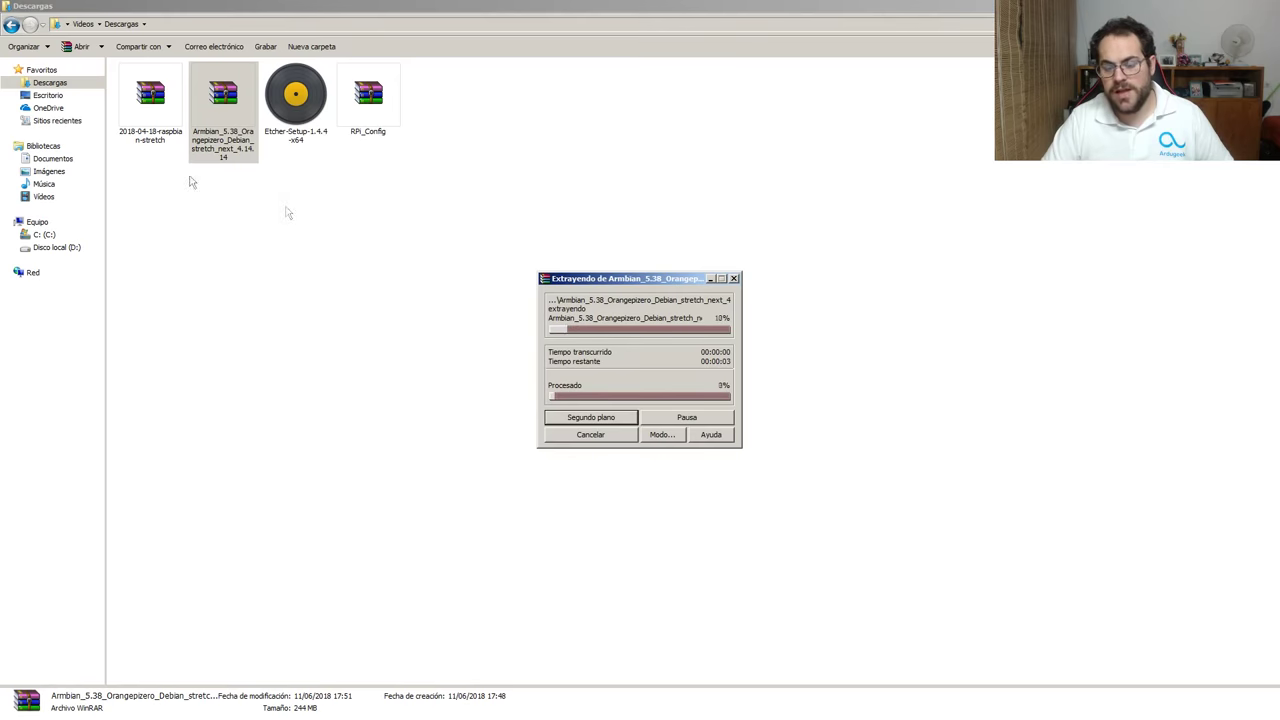
left_click(228, 105)
right_click(228, 105)
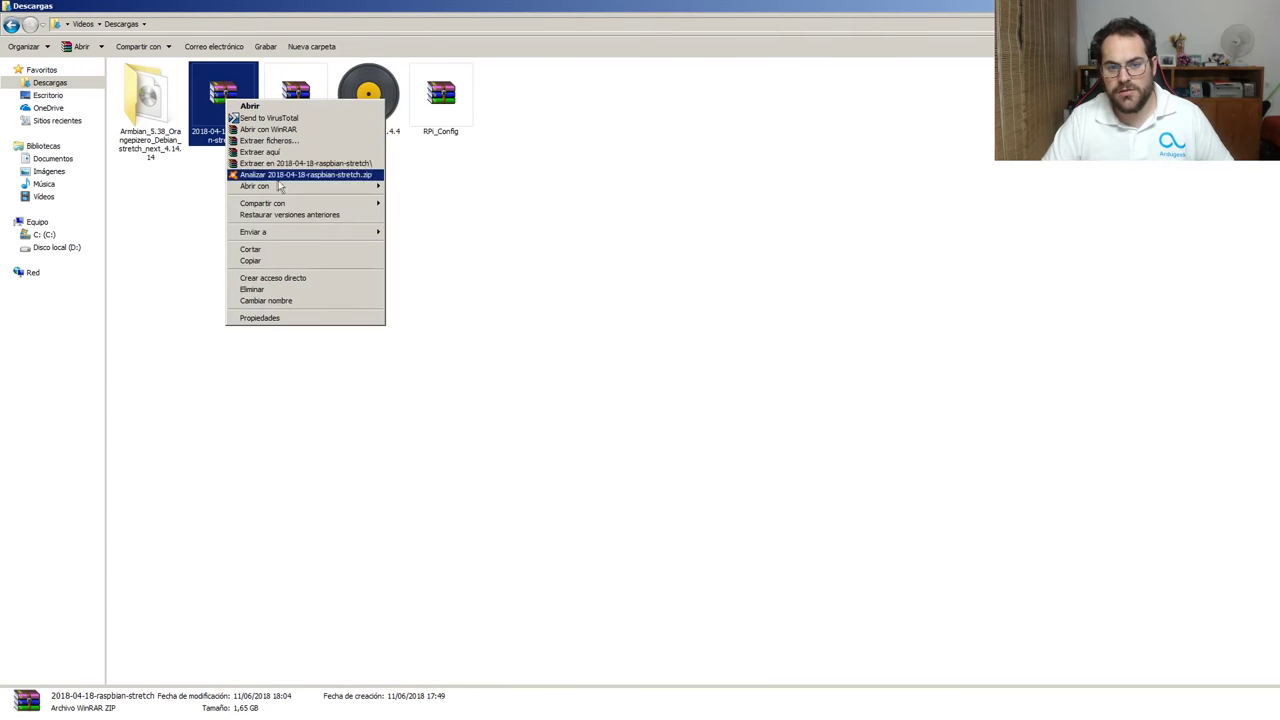
left_click(310, 163)
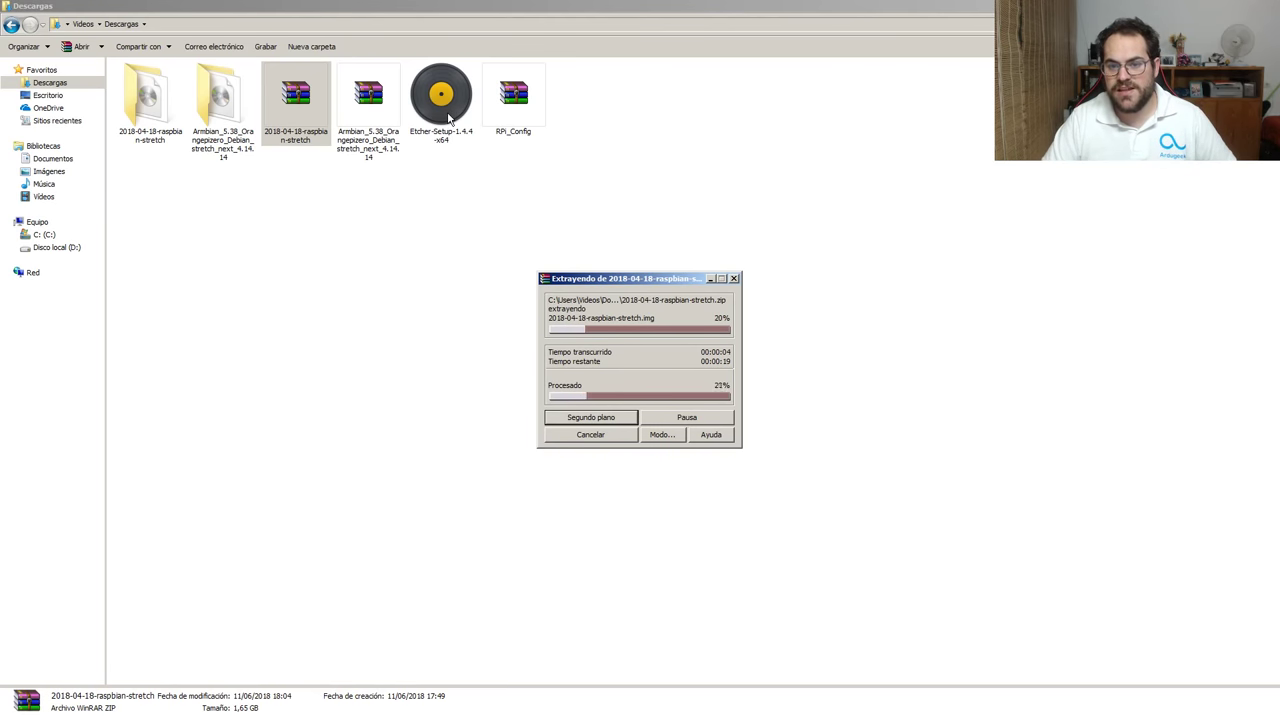
Run the Etcher-Setup-1.4.4-x64 installer, confirming past the security warning.
left_click(448, 118)
double_click(448, 118)
left_click(684, 380)
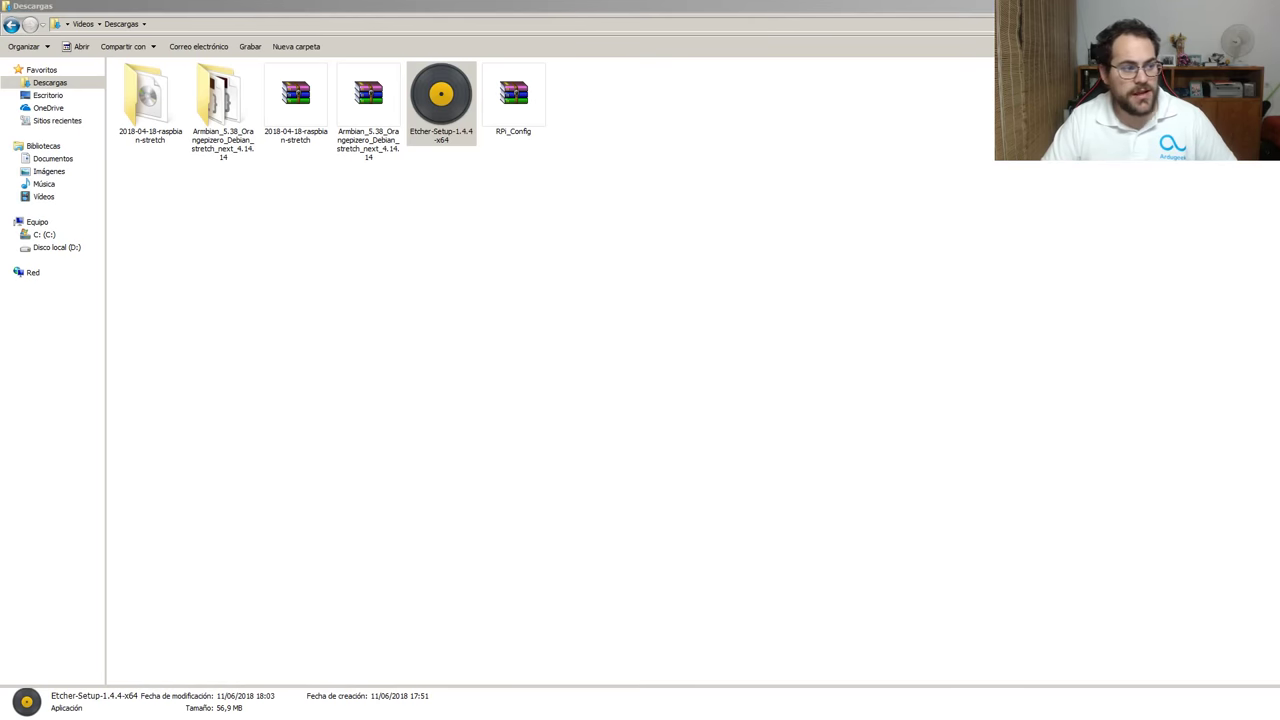
In Etcher, choose the 2018-04-18-raspbian-stretch image and the USB mass storage drive as target.
left_click_drag(540, 246, 697, 211)
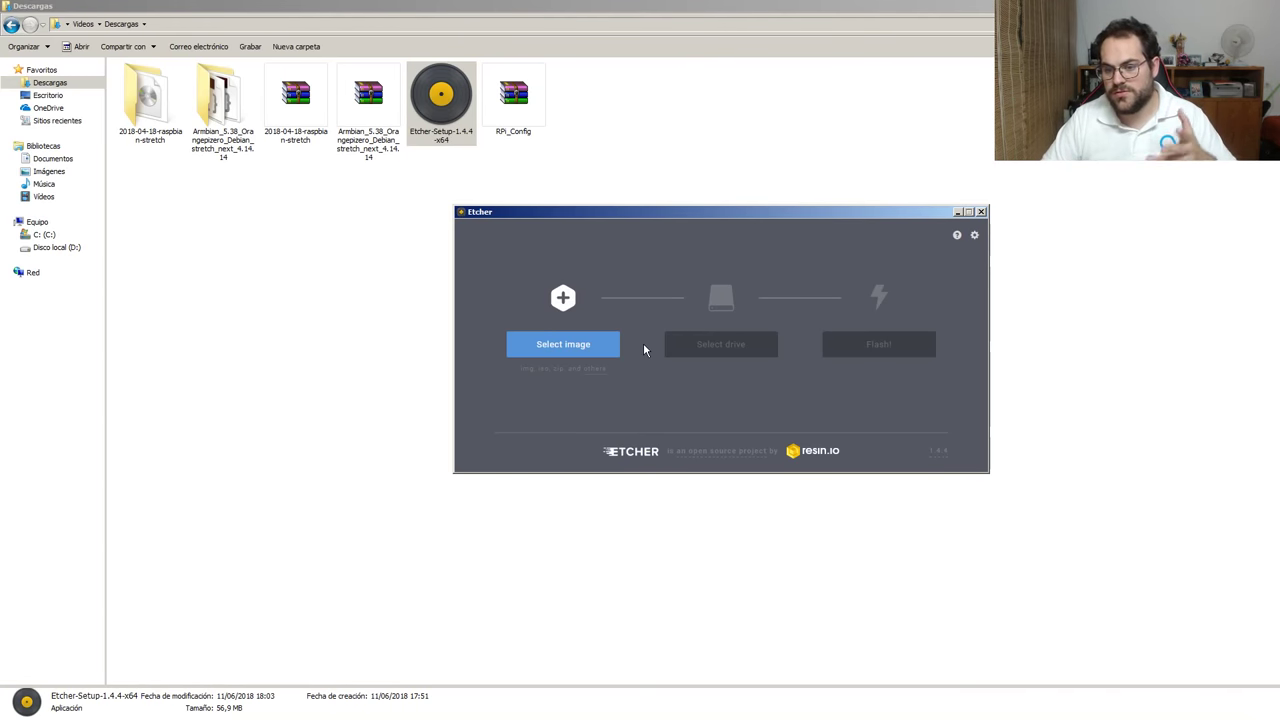
left_click(563, 350)
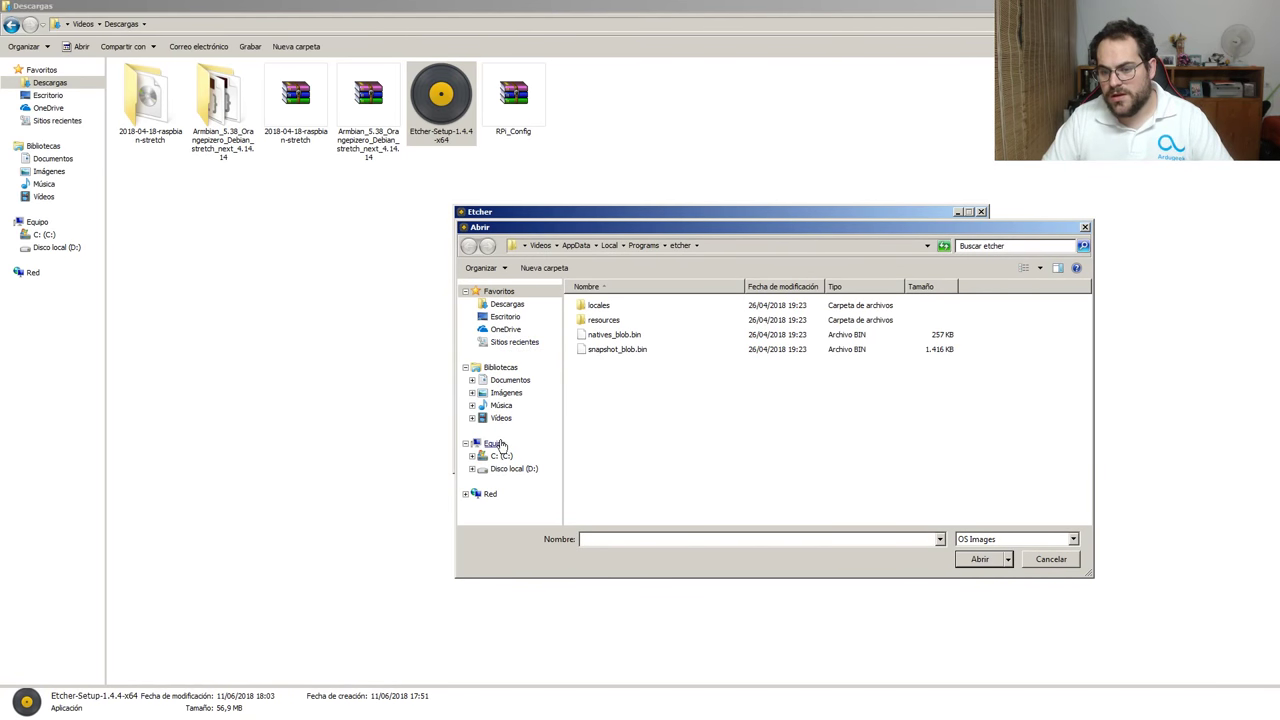
left_click(507, 304)
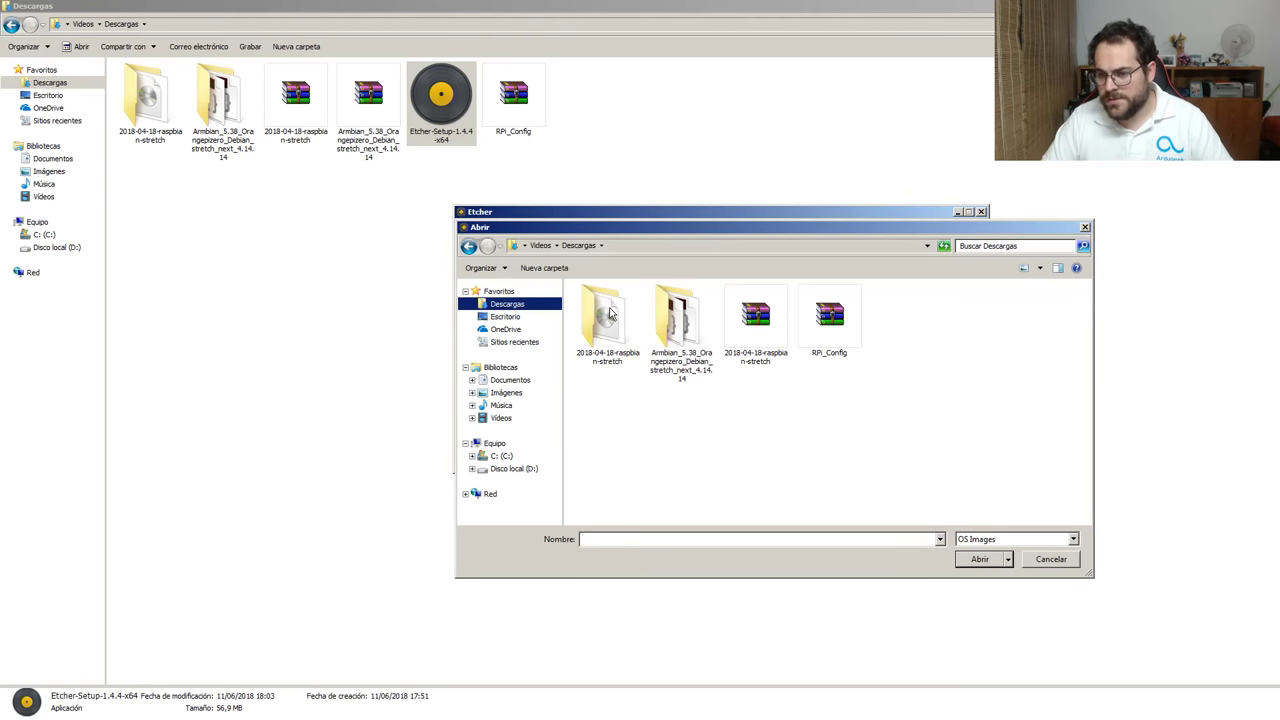
double_click(610, 314)
left_click(609, 308)
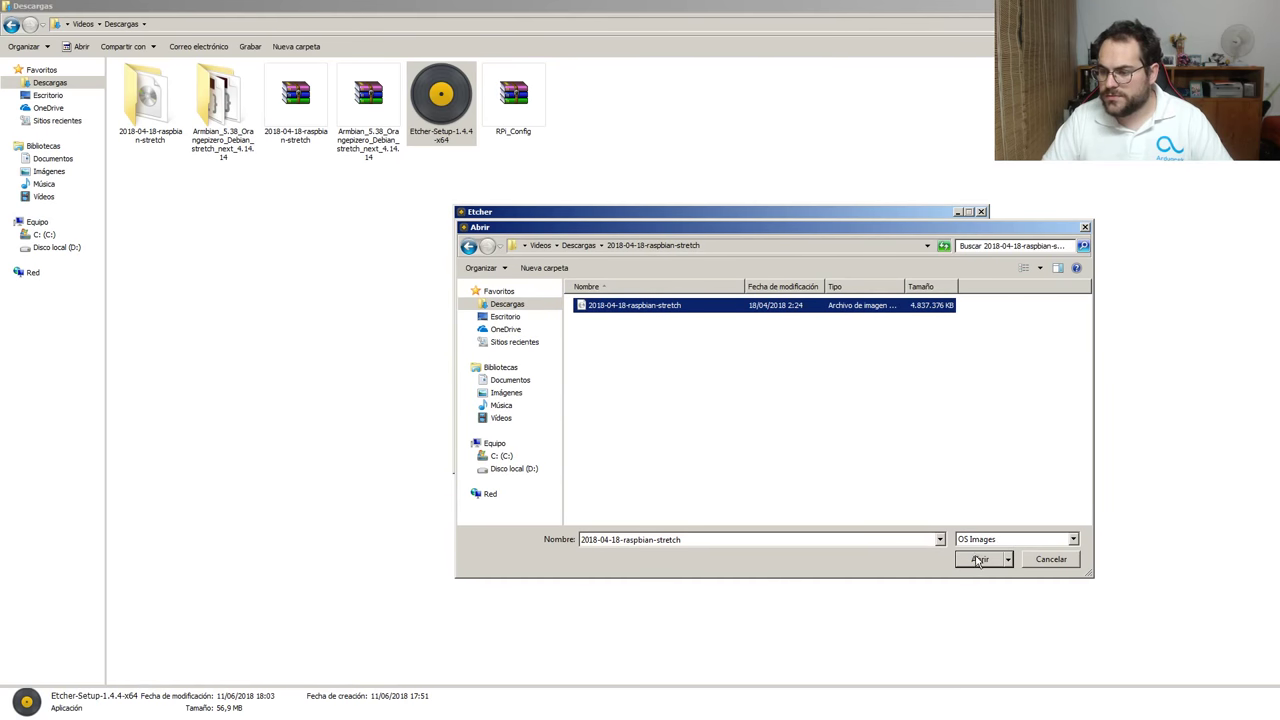
left_click(979, 560)
left_click(720, 350)
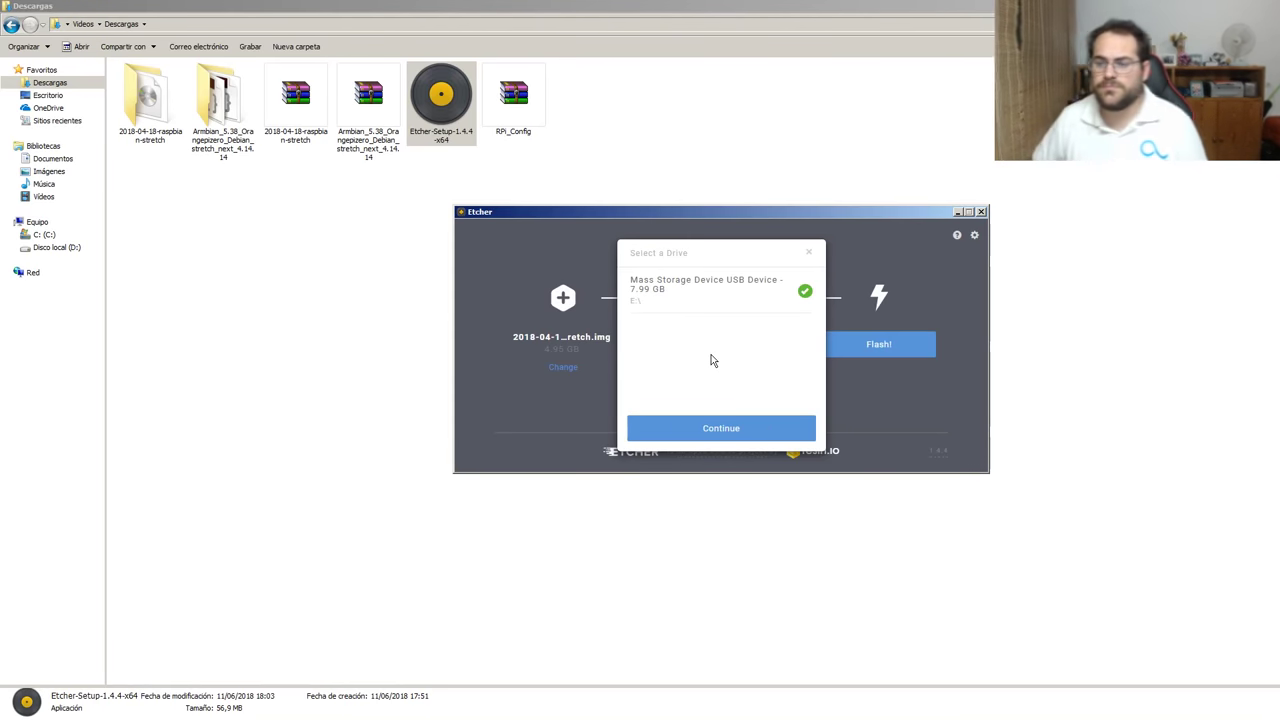
left_click(692, 438)
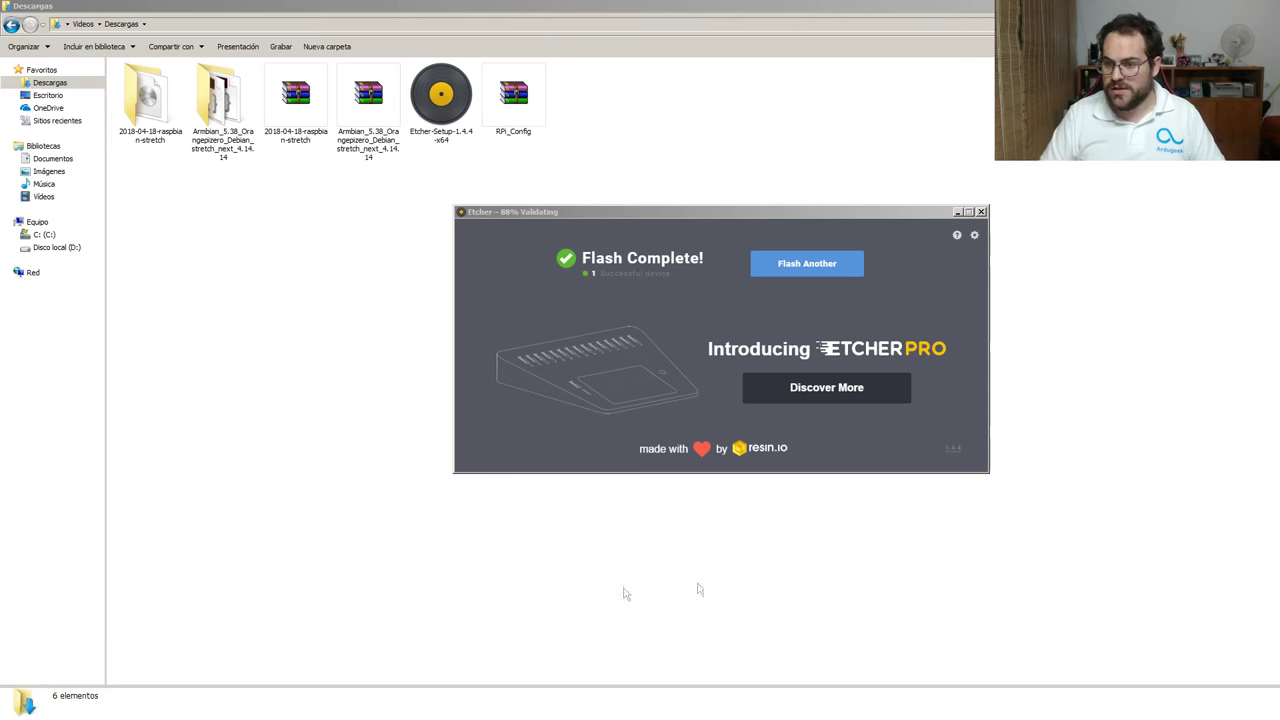
Close Etcher, extract RPi_Config.zip, and select wpa_supplicant in its inner RPi_Config folder.
left_click(981, 212)
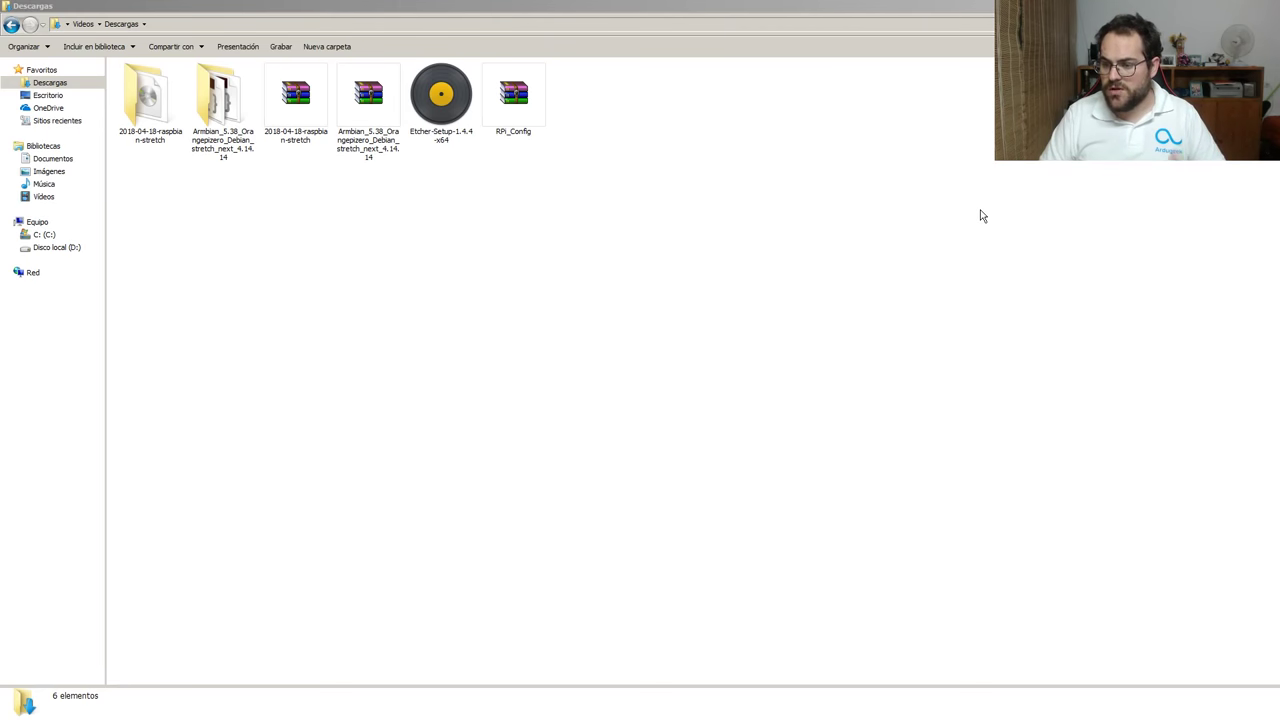
right_click(513, 117)
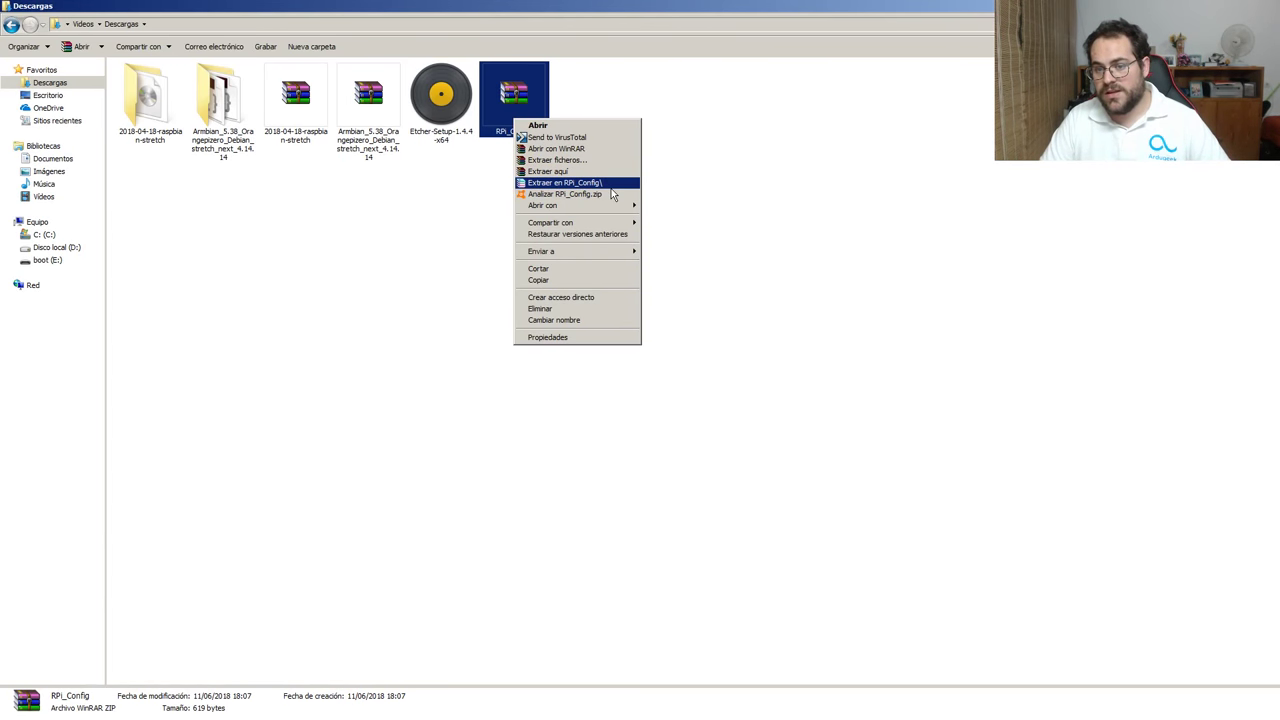
left_click(611, 186)
double_click(310, 113)
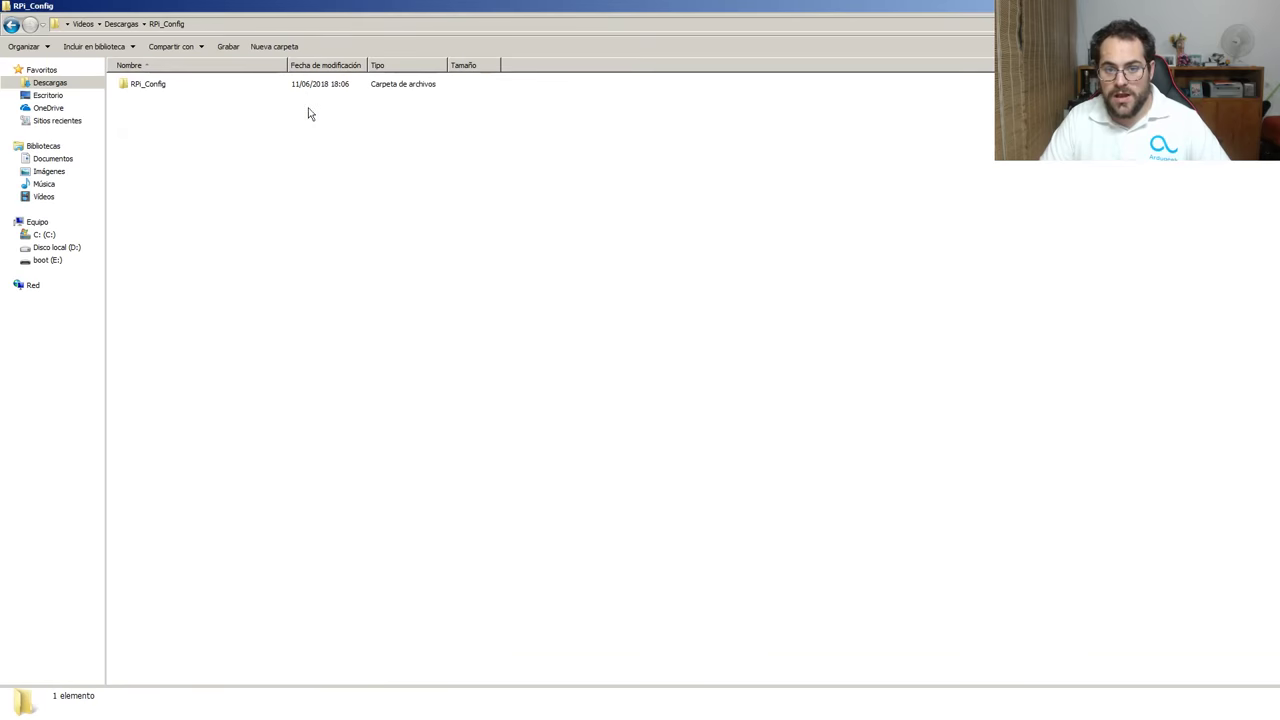
double_click(151, 83)
left_click(150, 98)
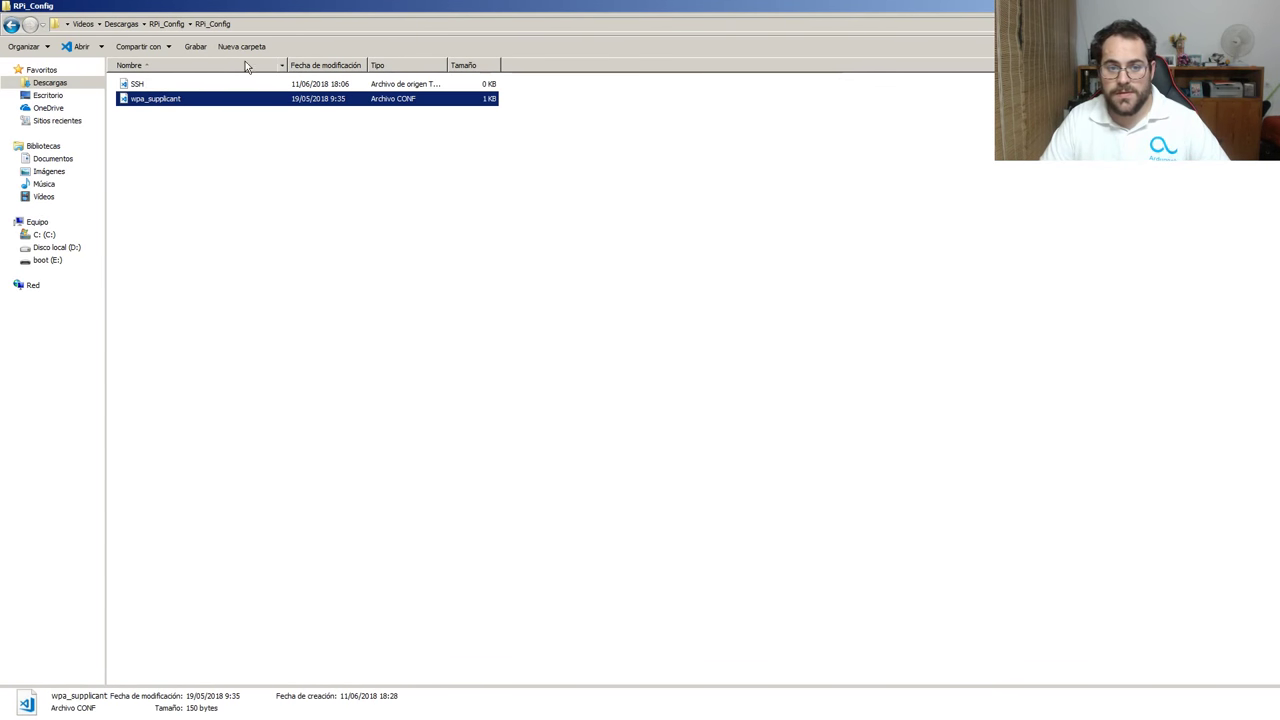
Check the Nombre_red and Clave_red placeholders in wpa_supplicant.conf, then switch back to Explorer.
double_click(175, 100)
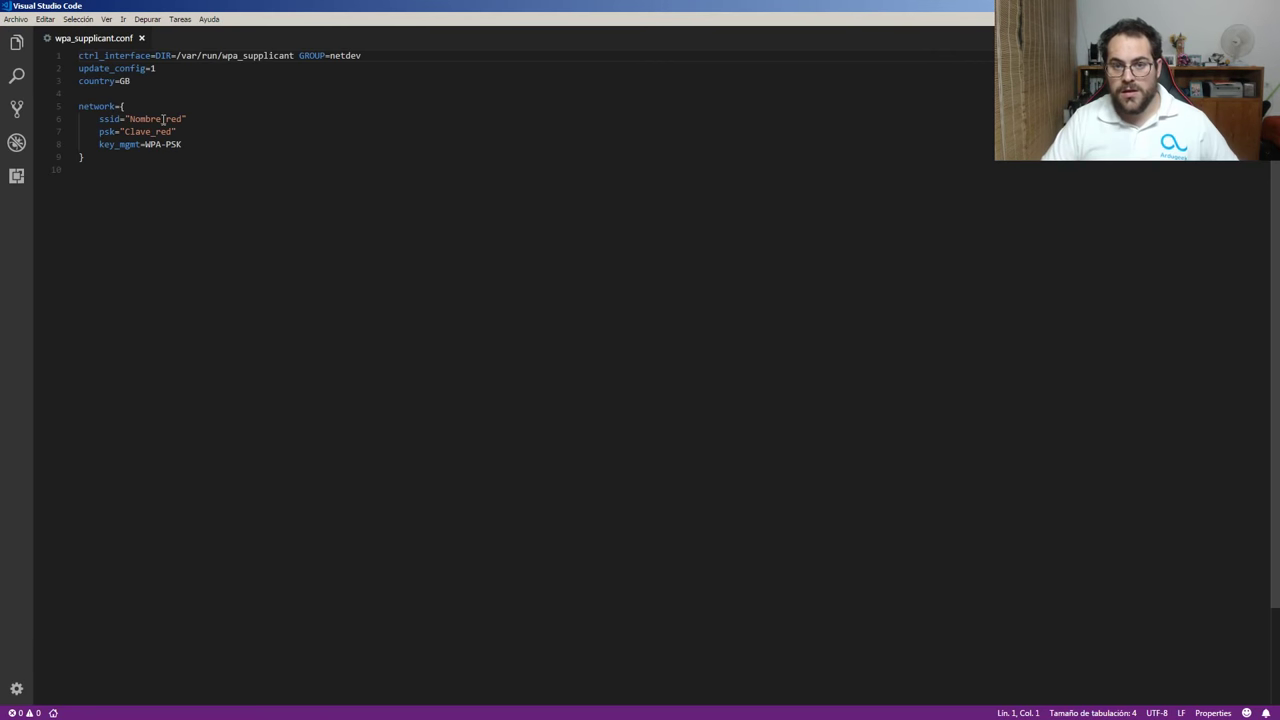
double_click(163, 119)
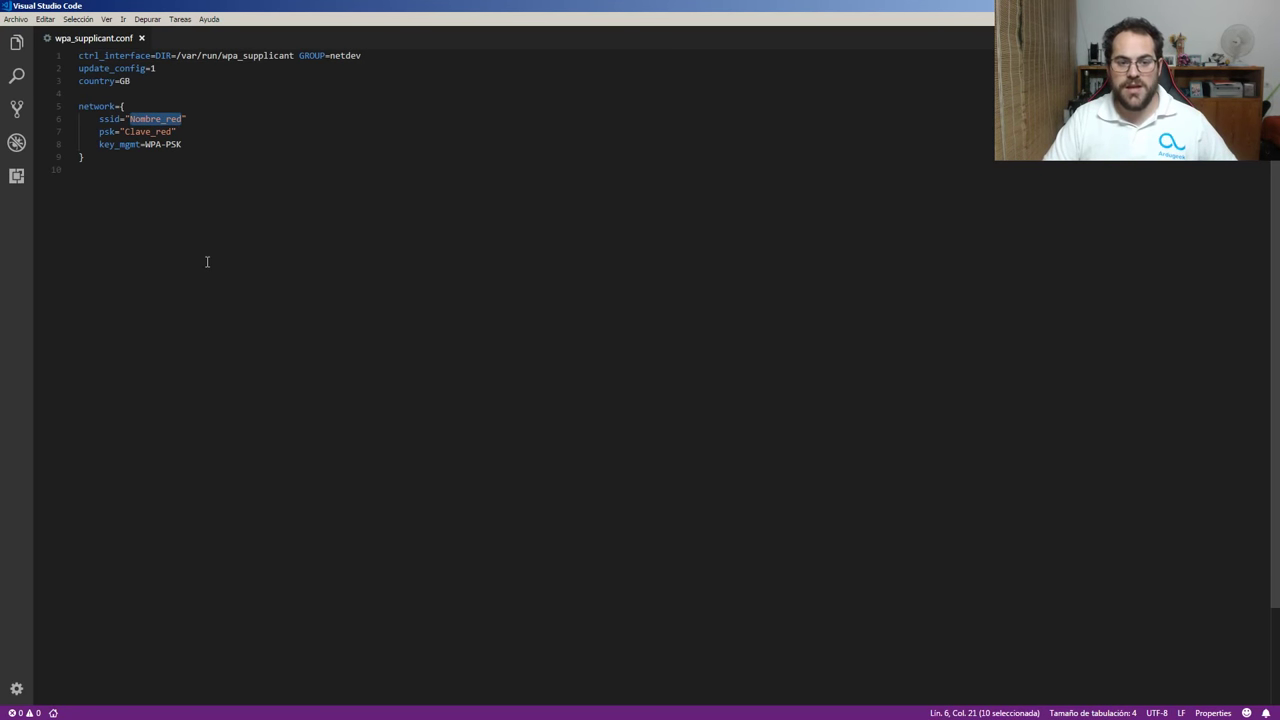
double_click(150, 132)
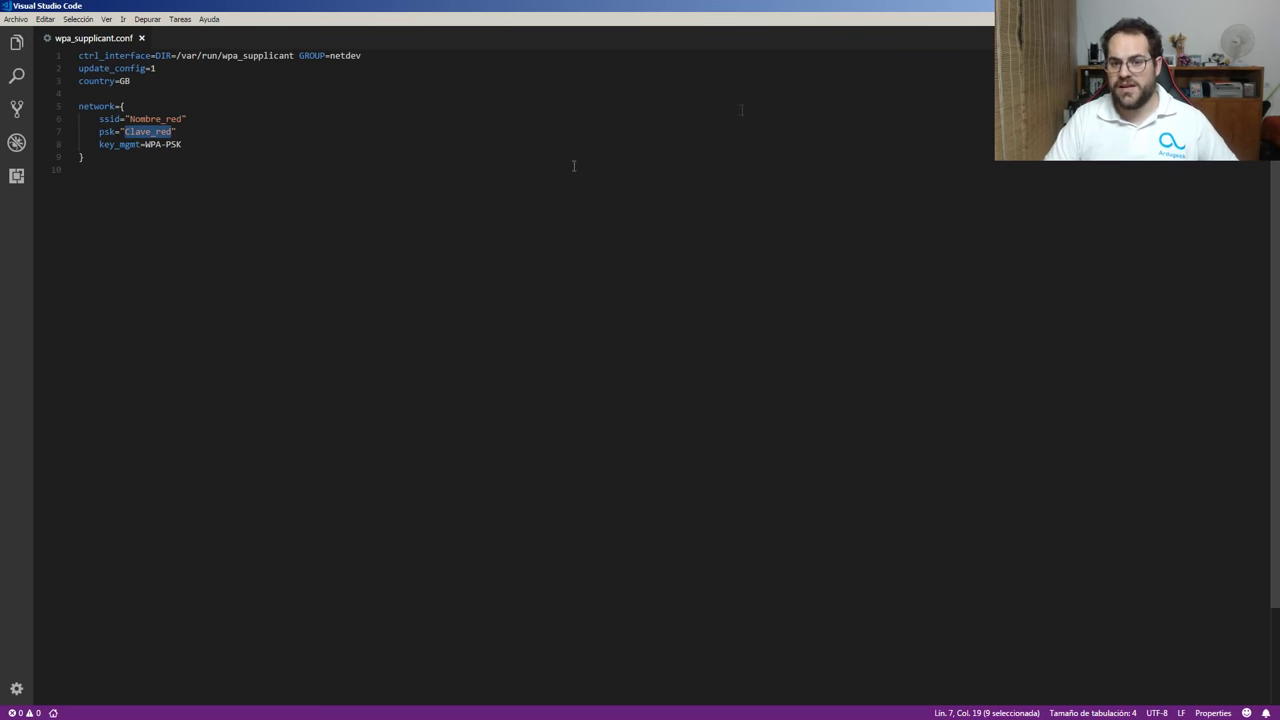
key("alt+Tab")
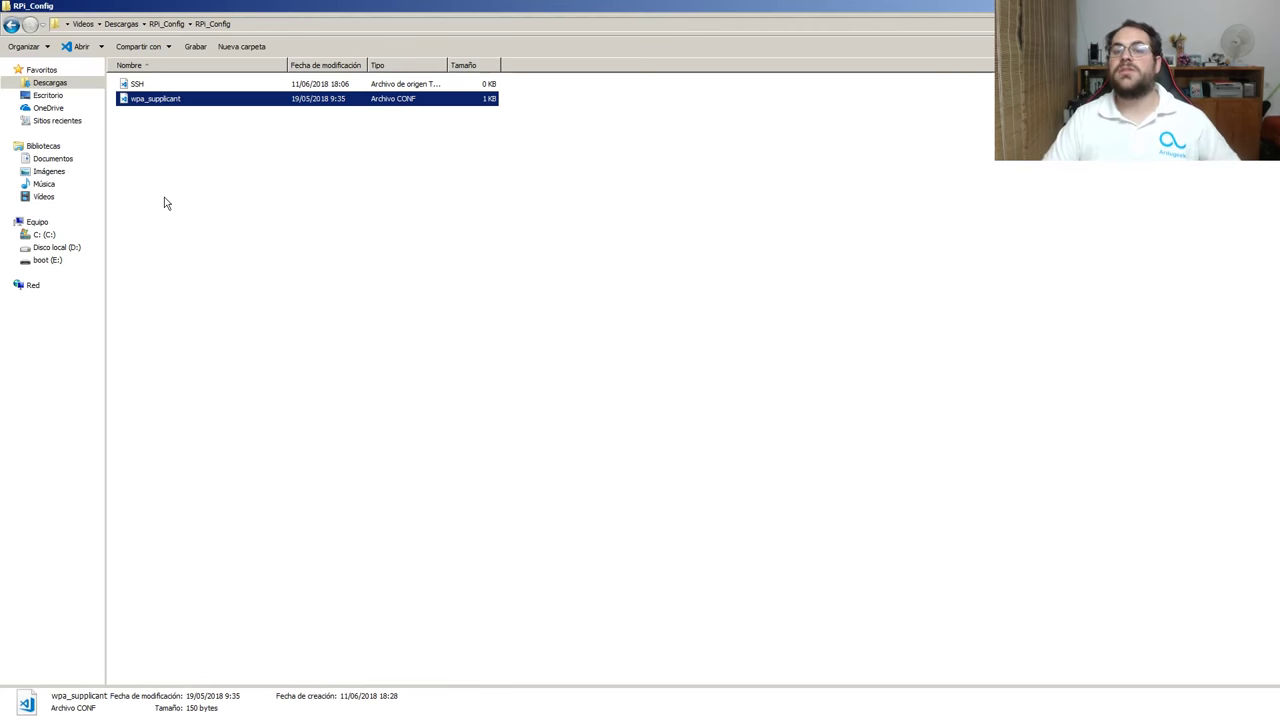
Copy the SSH and wpa_supplicant files onto the boot (E:) card and eject it.
left_click_drag(184, 152, 49, 269)
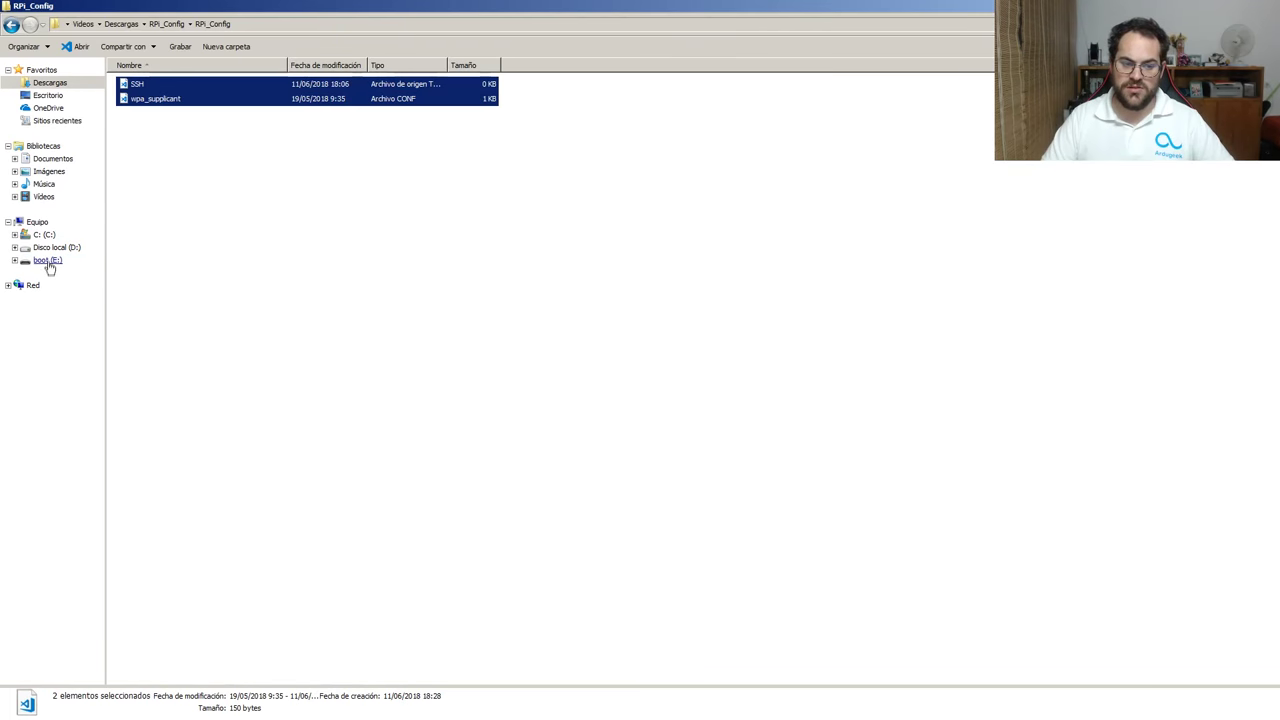
left_click(48, 262)
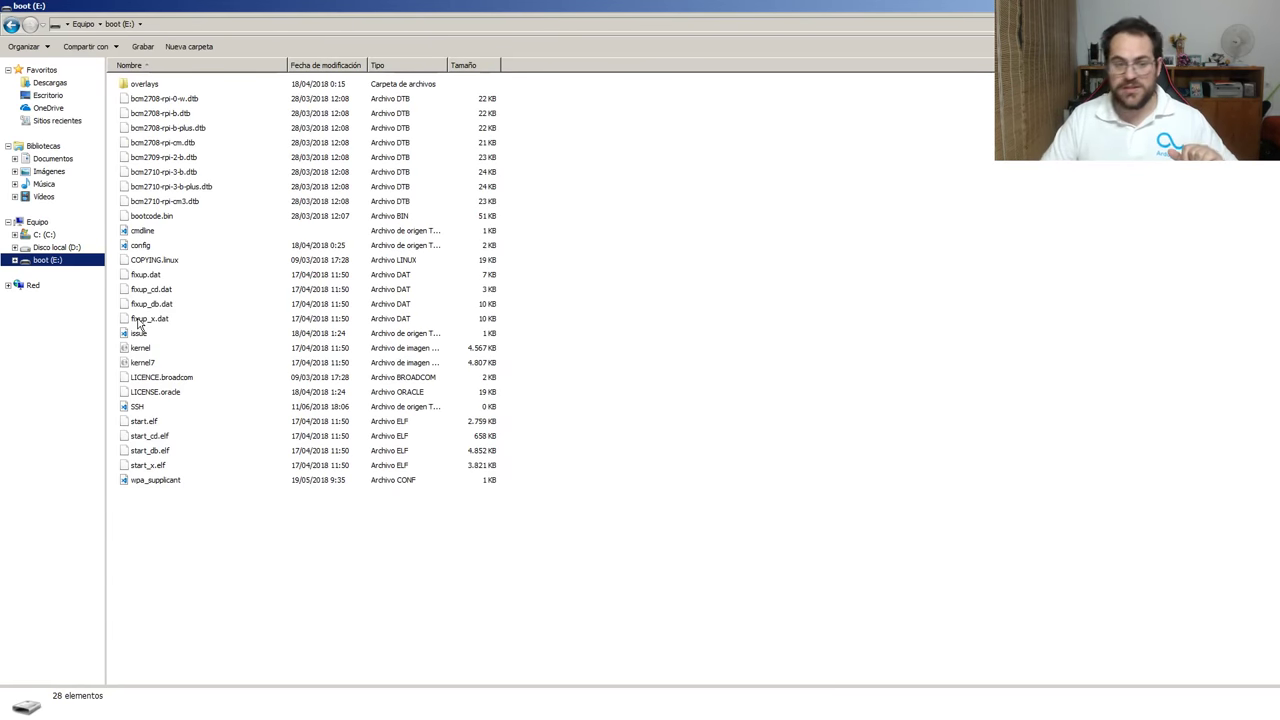
right_click(56, 263)
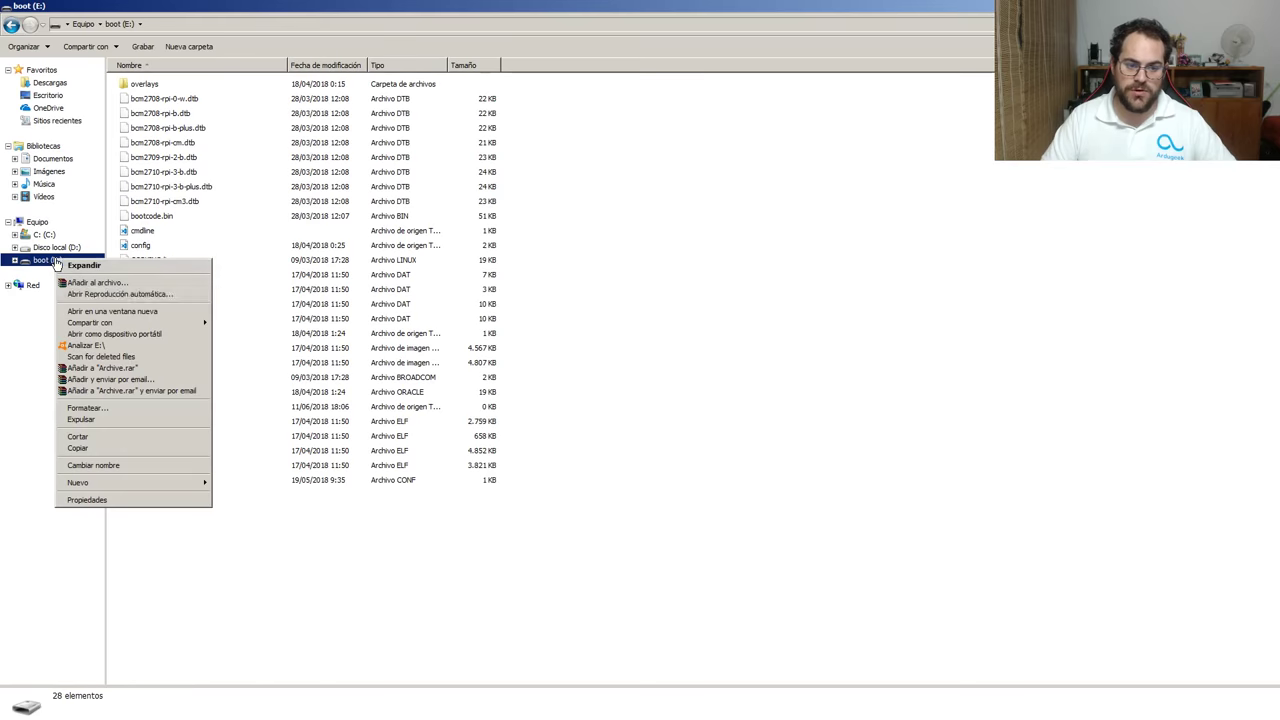
left_click(150, 420)
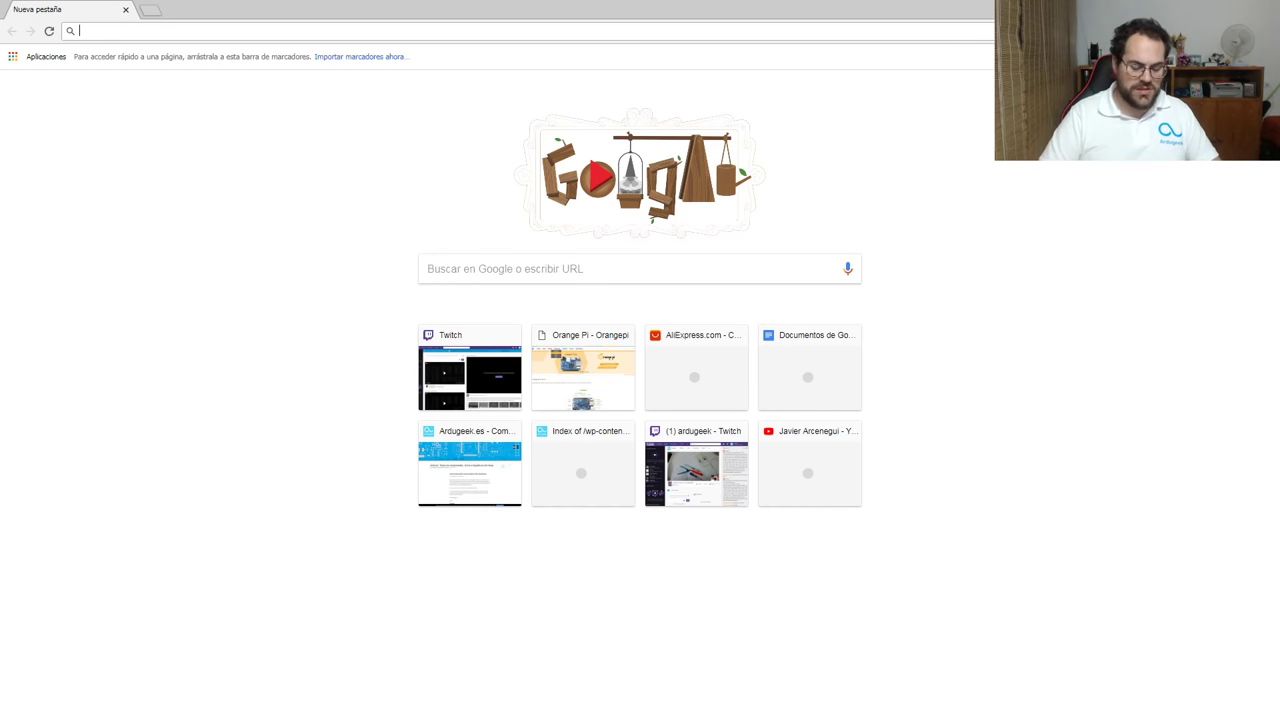
In the 192.168.1.1 router admin, copy raspberrypi's address 192.168.1.235 from the DHCP list.
type("192.168.1.1")
key("Return")
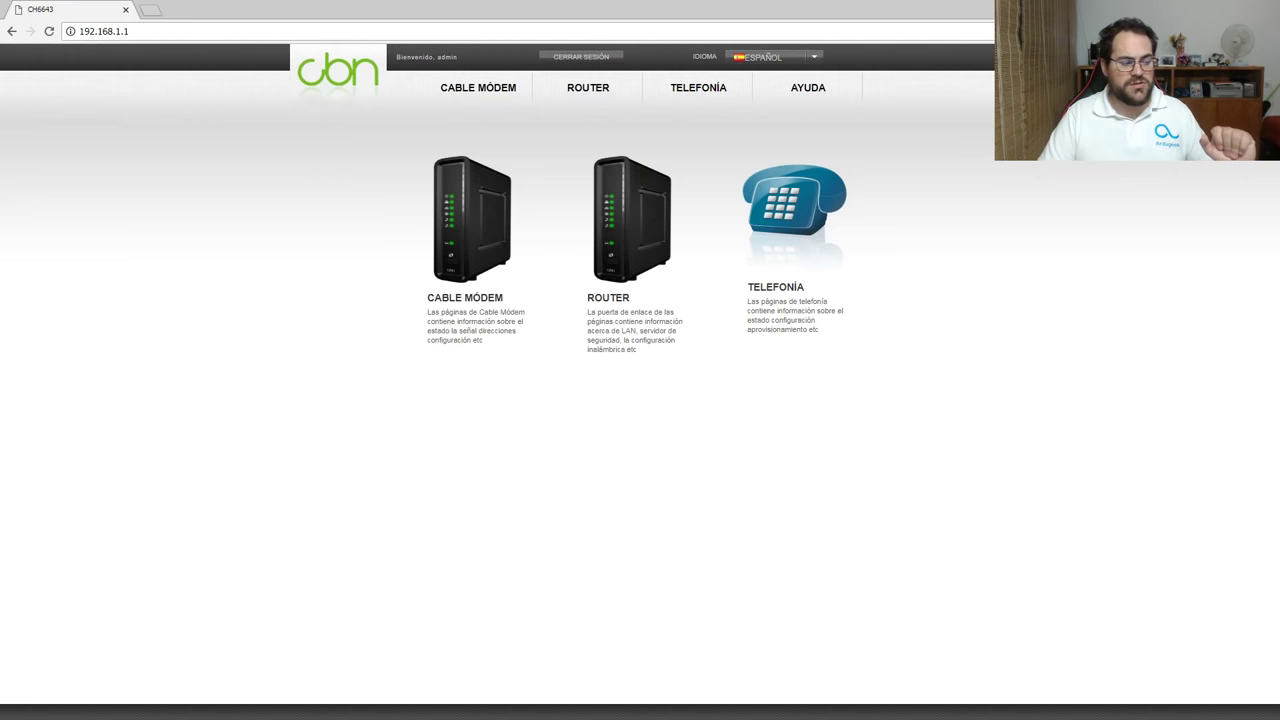
left_click(593, 89)
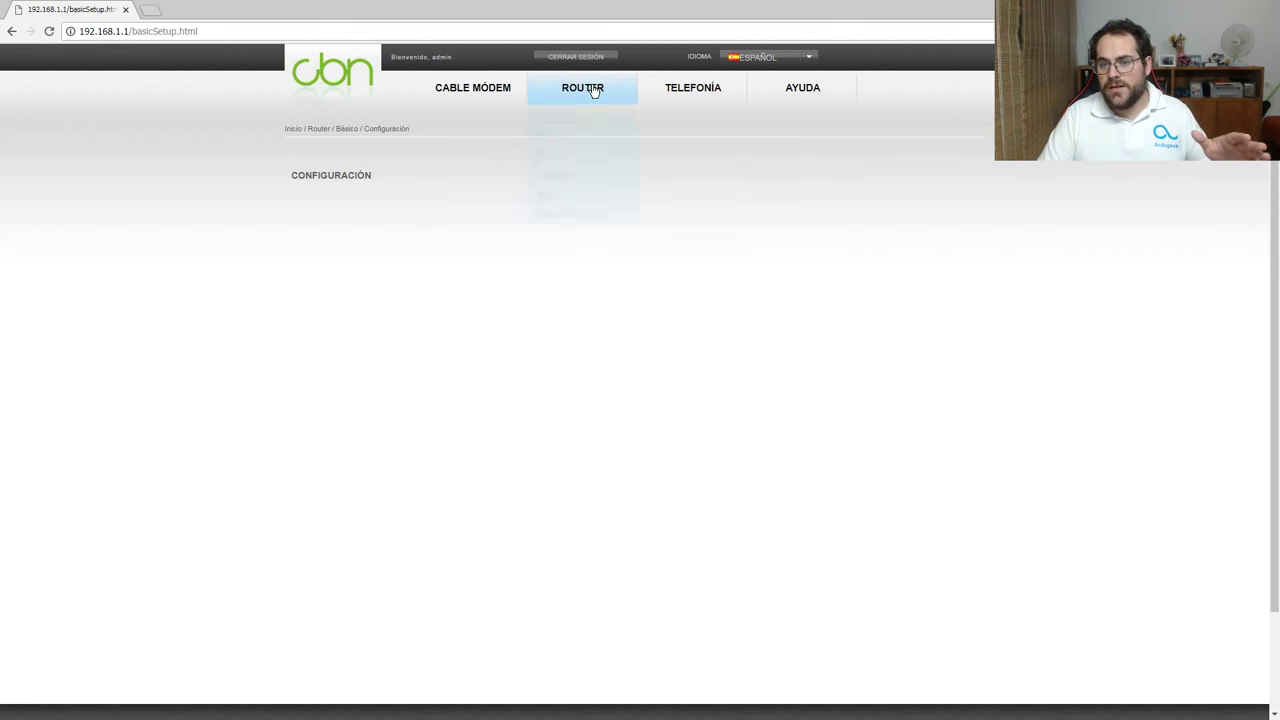
mouse_move(583, 115)
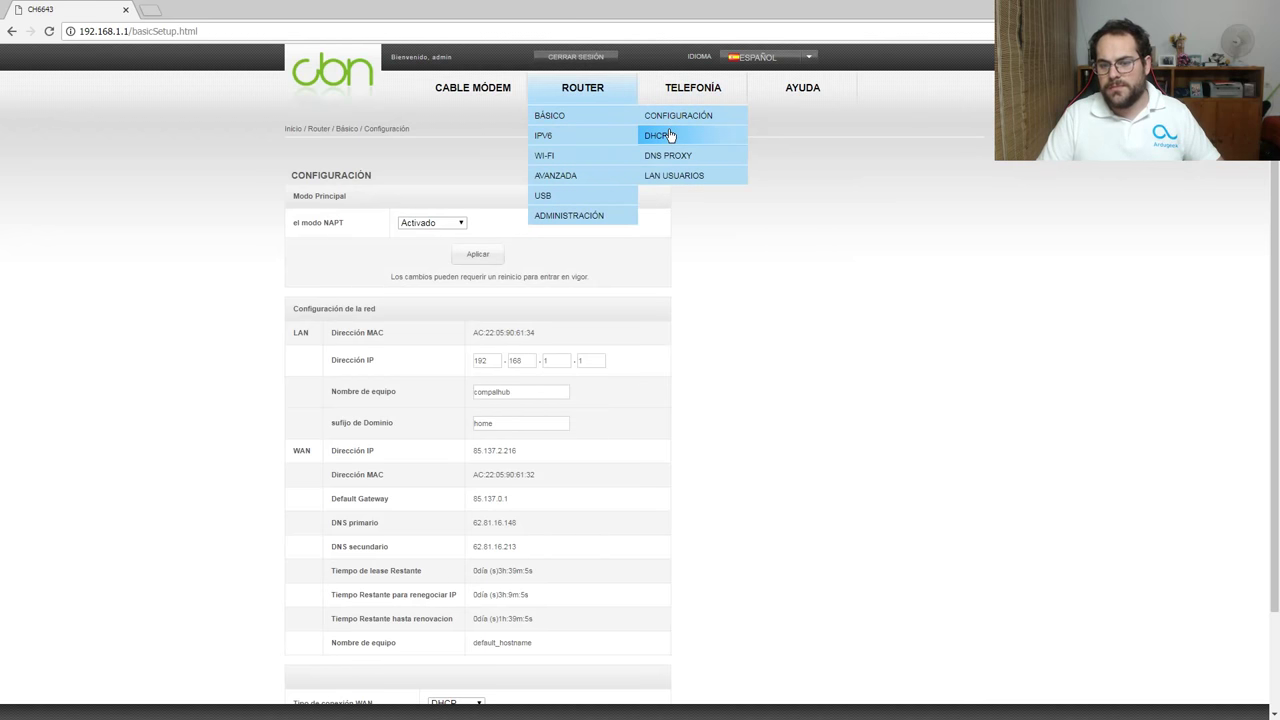
left_click(668, 135)
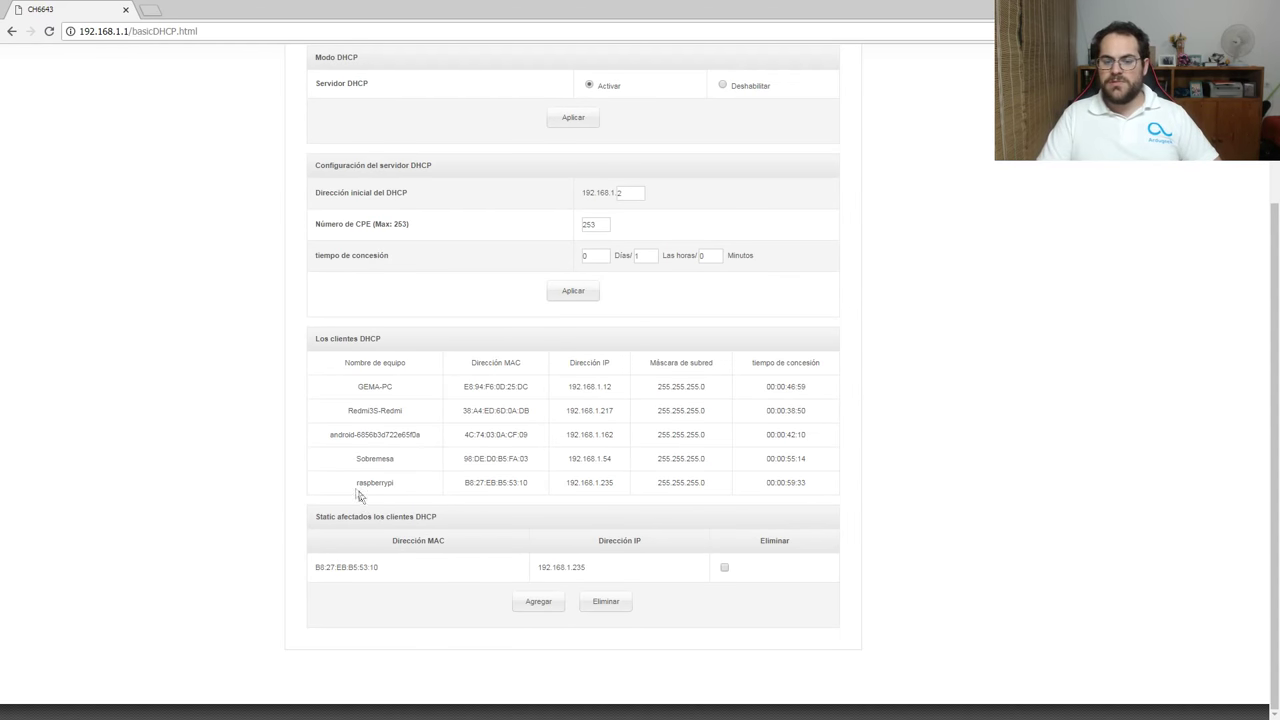
left_click_drag(356, 486, 754, 488)
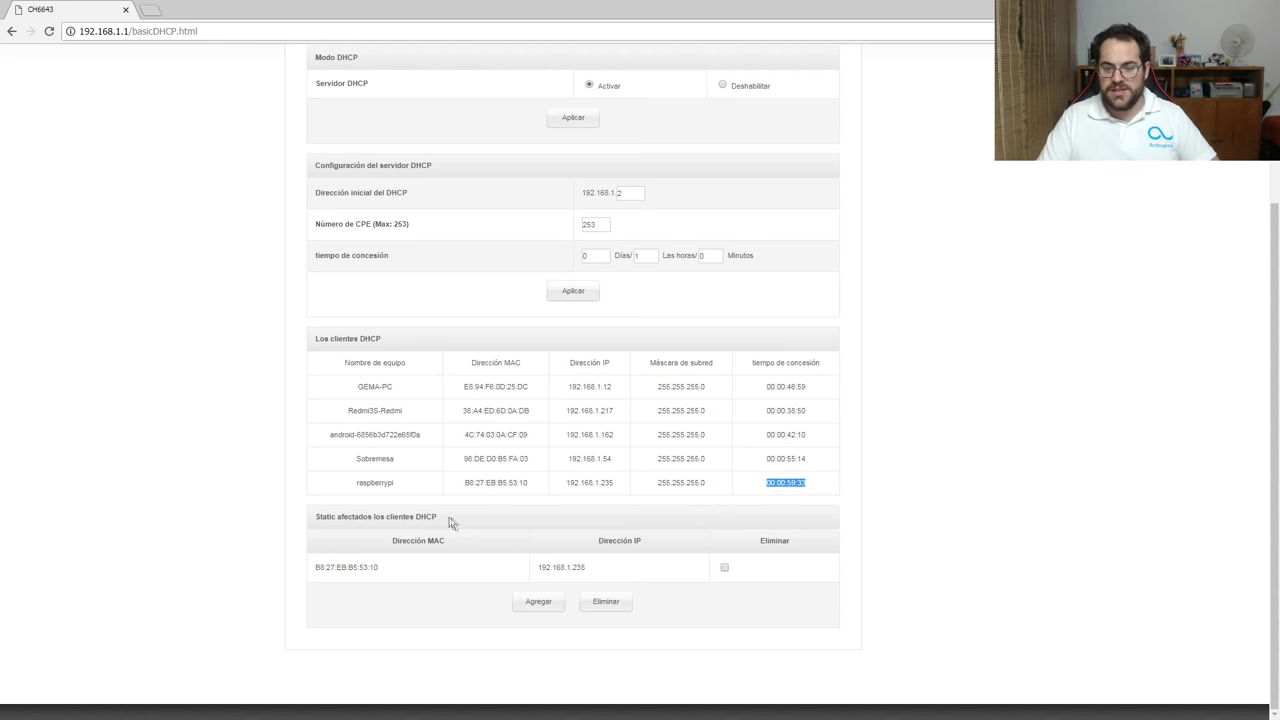
double_click(573, 484)
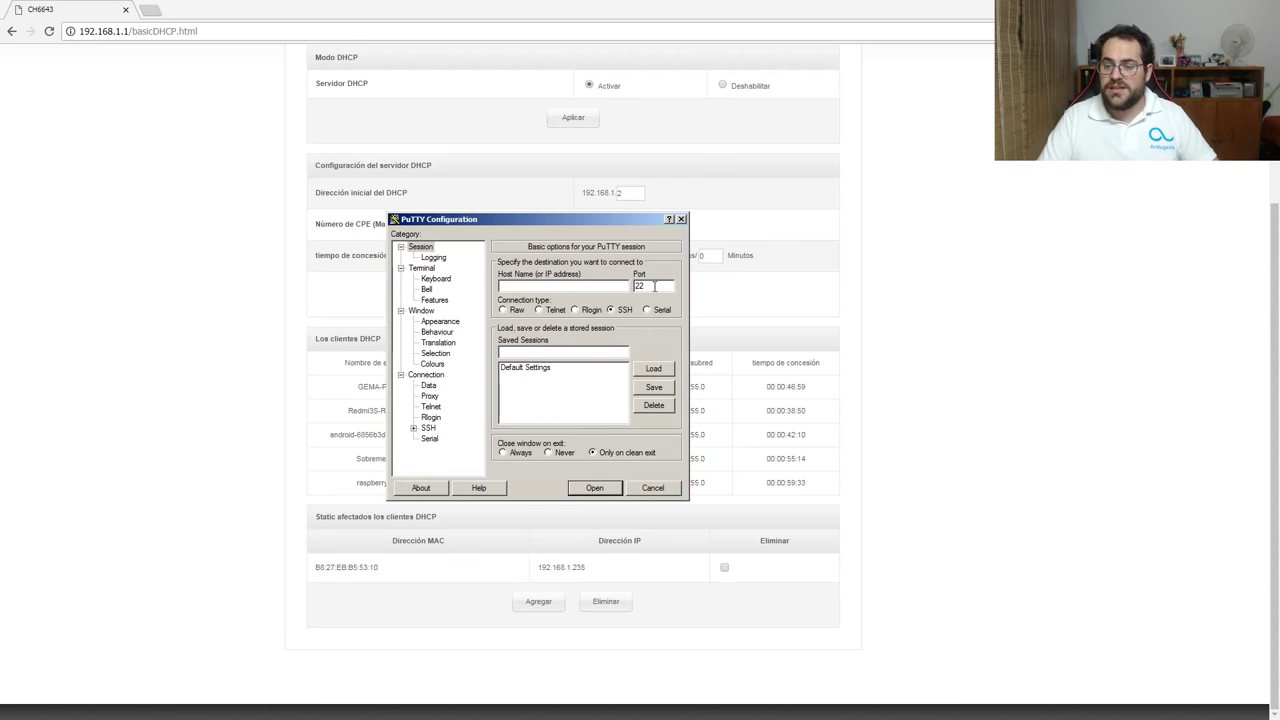
Open an SSH session to 192.168.1.235 and log in as pi.
left_click_drag(633, 223, 648, 189)
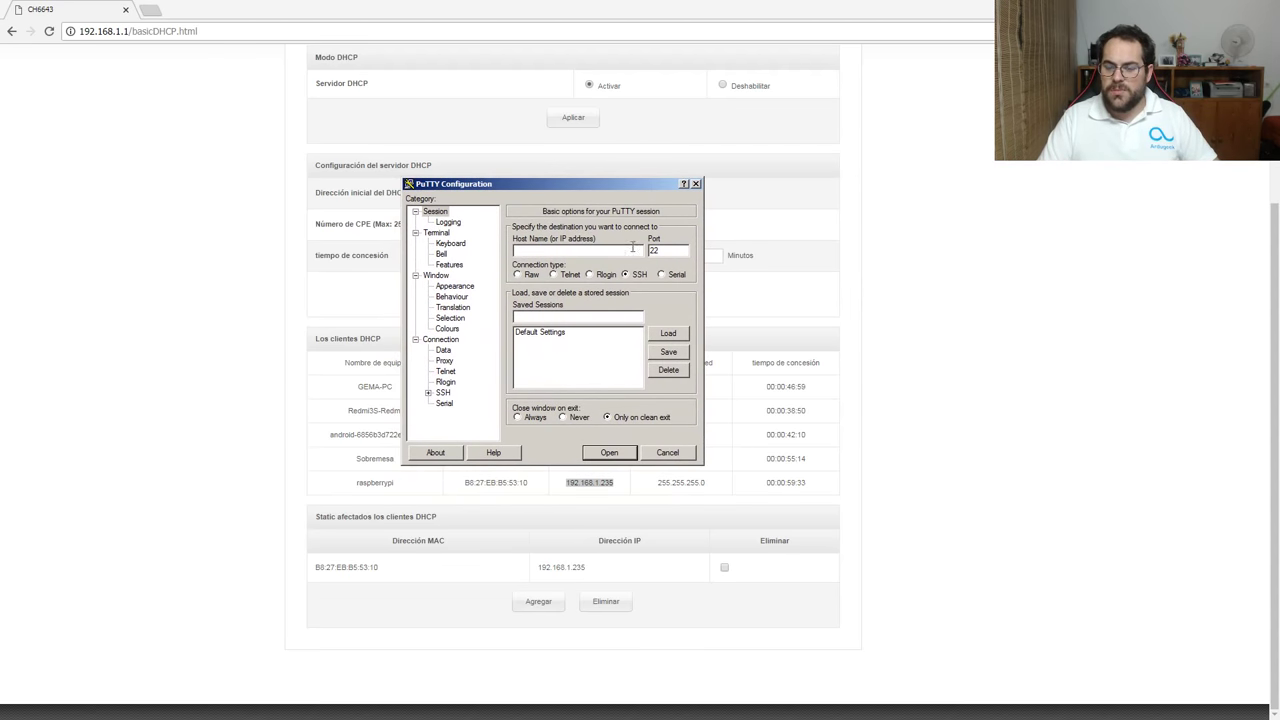
type("192.168.1.235")
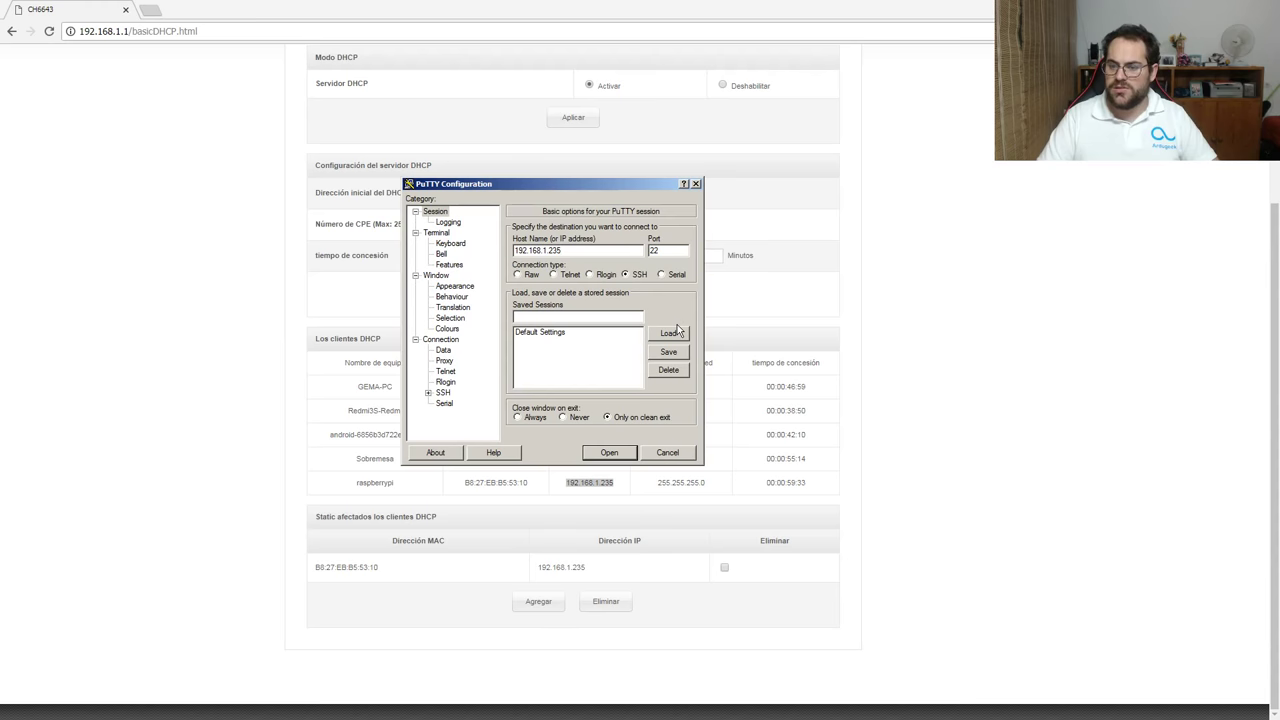
left_click(617, 454)
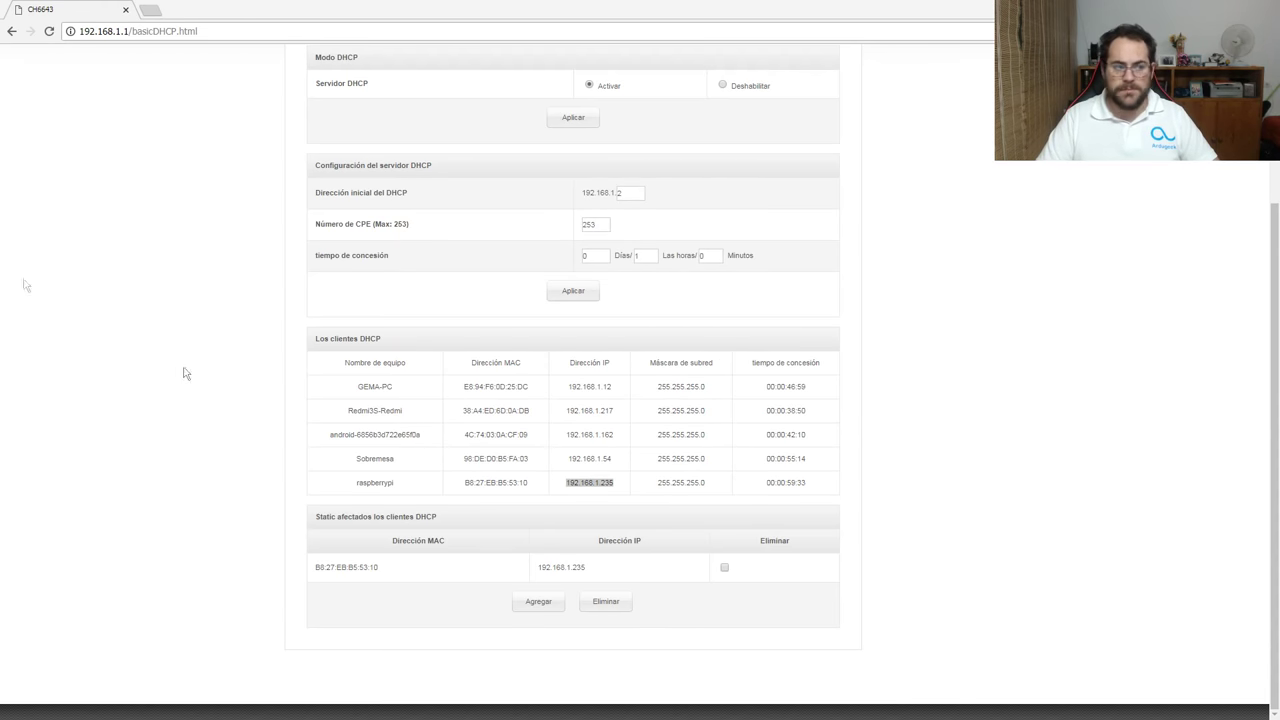
left_click_drag(557, 134, 600, 146)
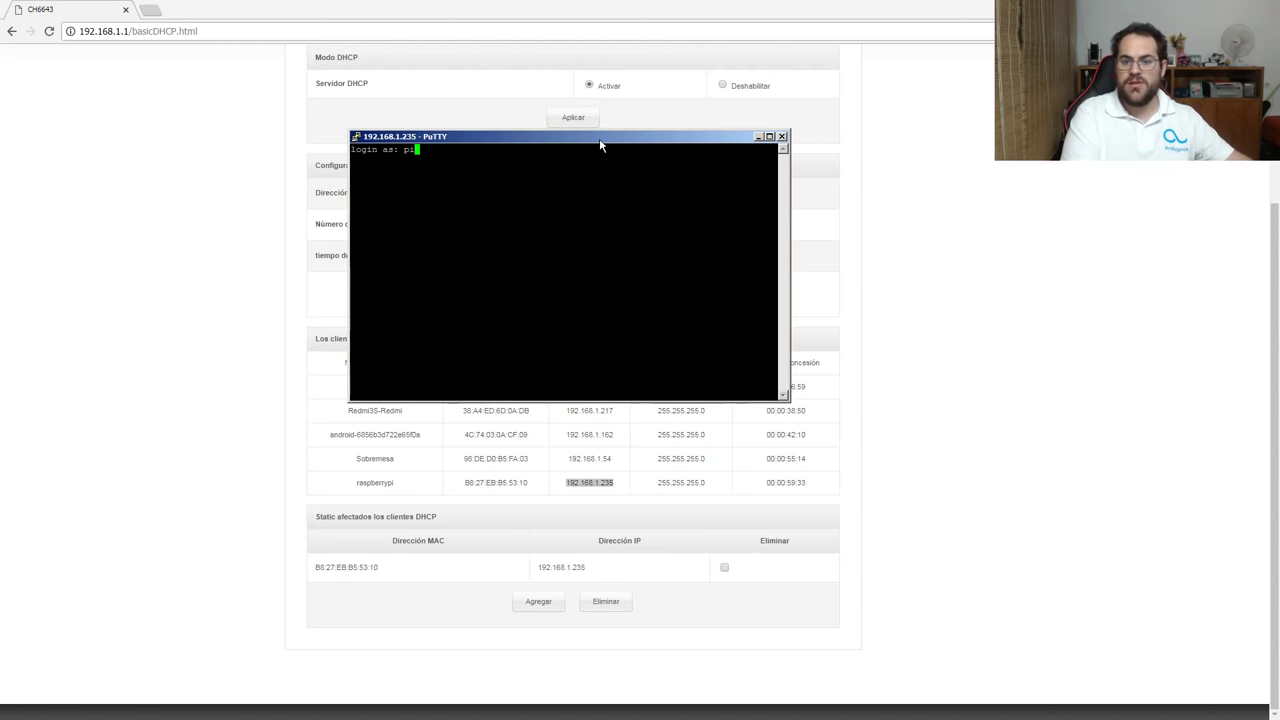
type("pi")
key("Return")
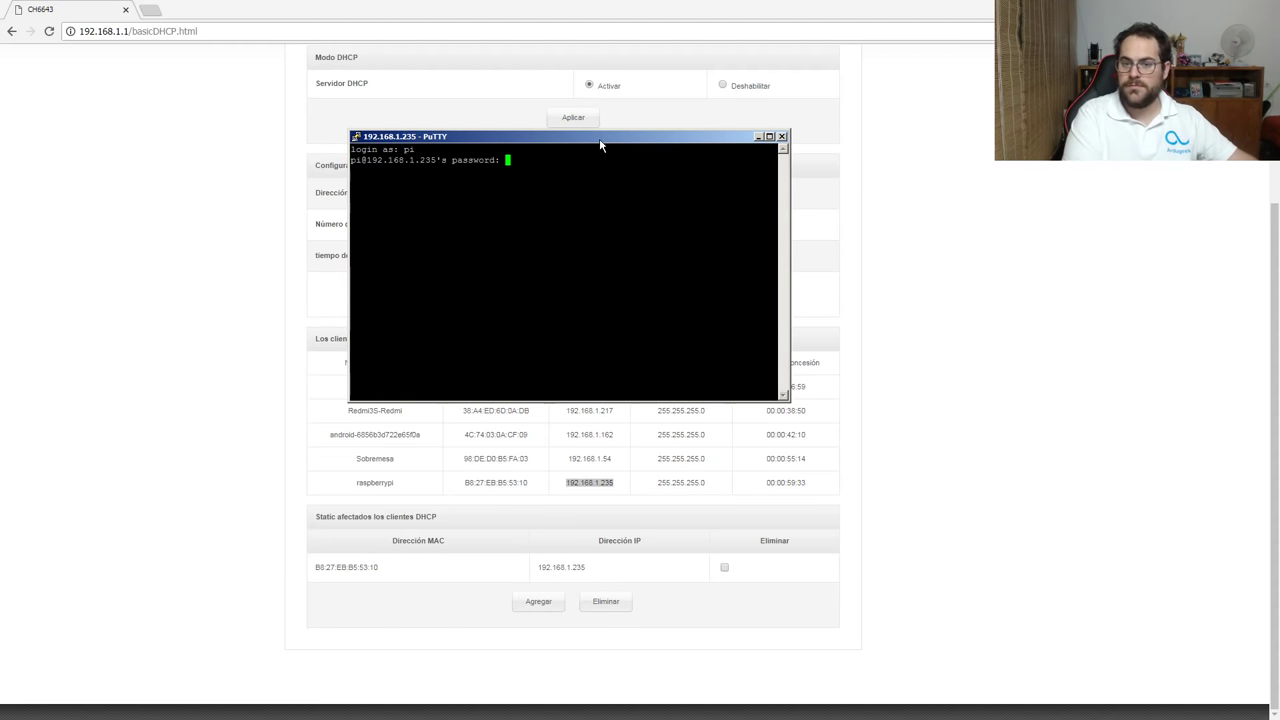
key("Return")
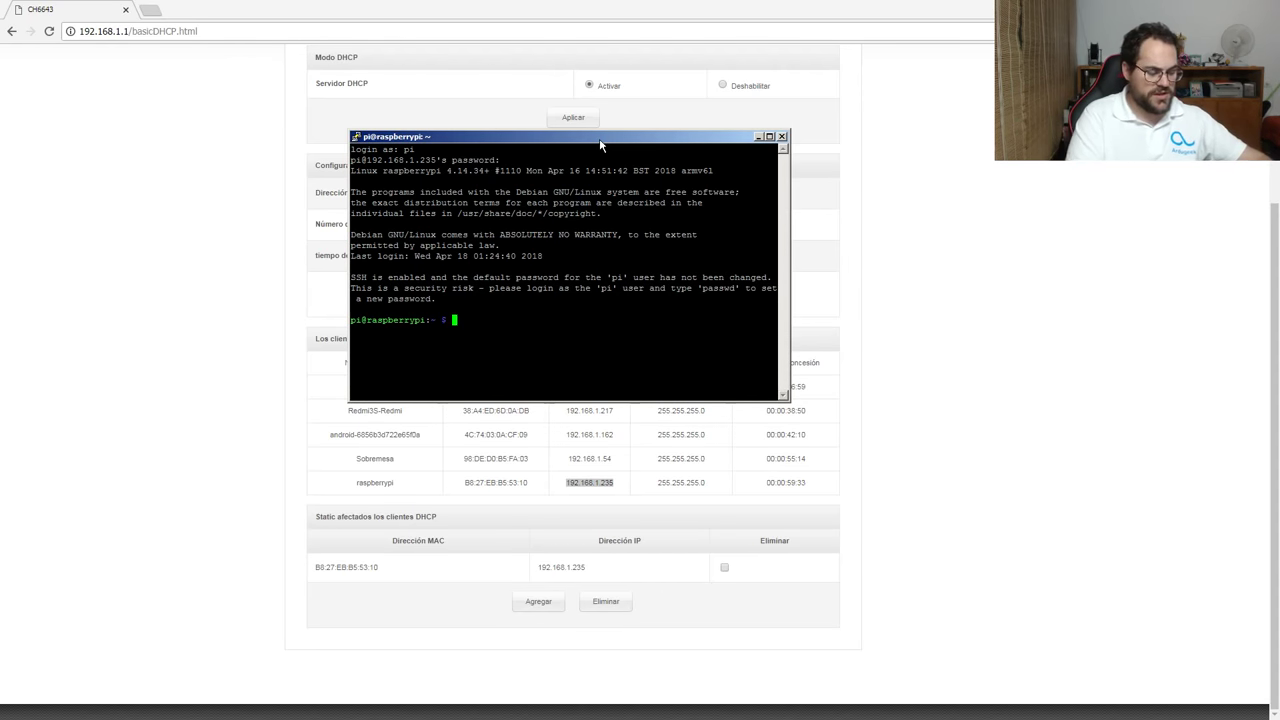
Run sudo raspi-config, fixing the mistyped command on the second try.
type("do ras")
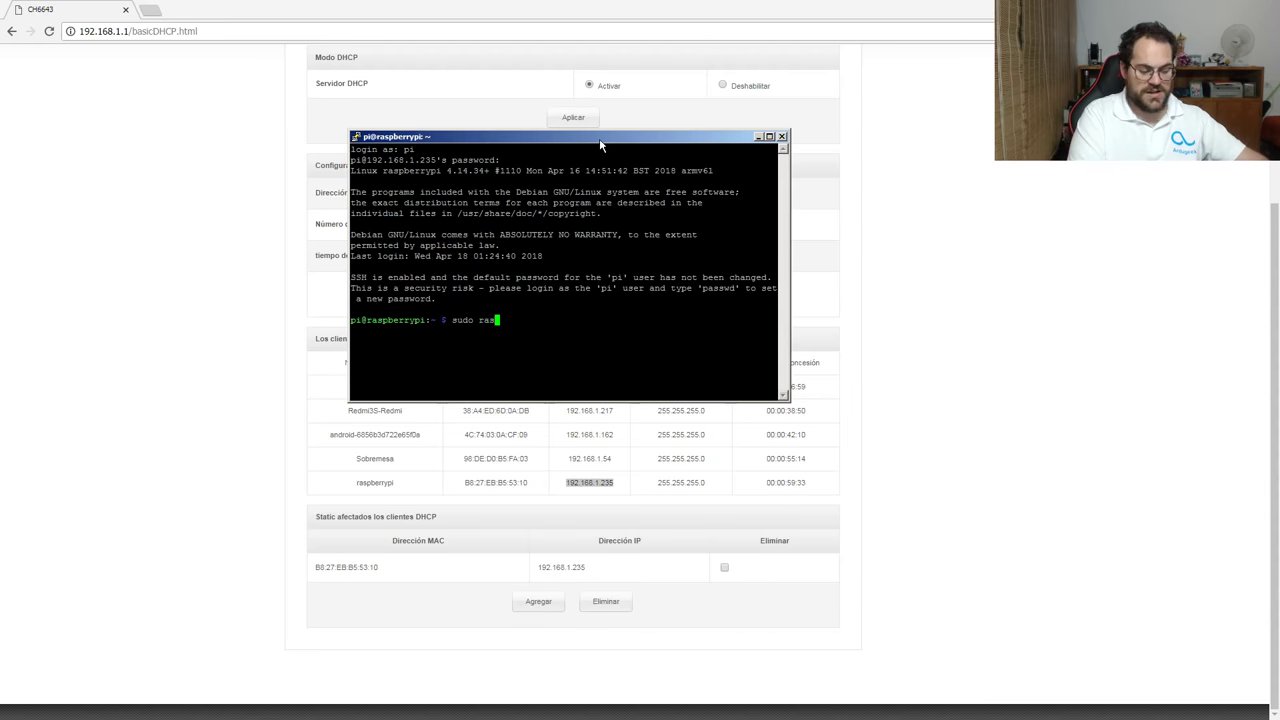
type("pi-configg")
key("Return")
key("Up")
key("BackSpace")
key("Return")
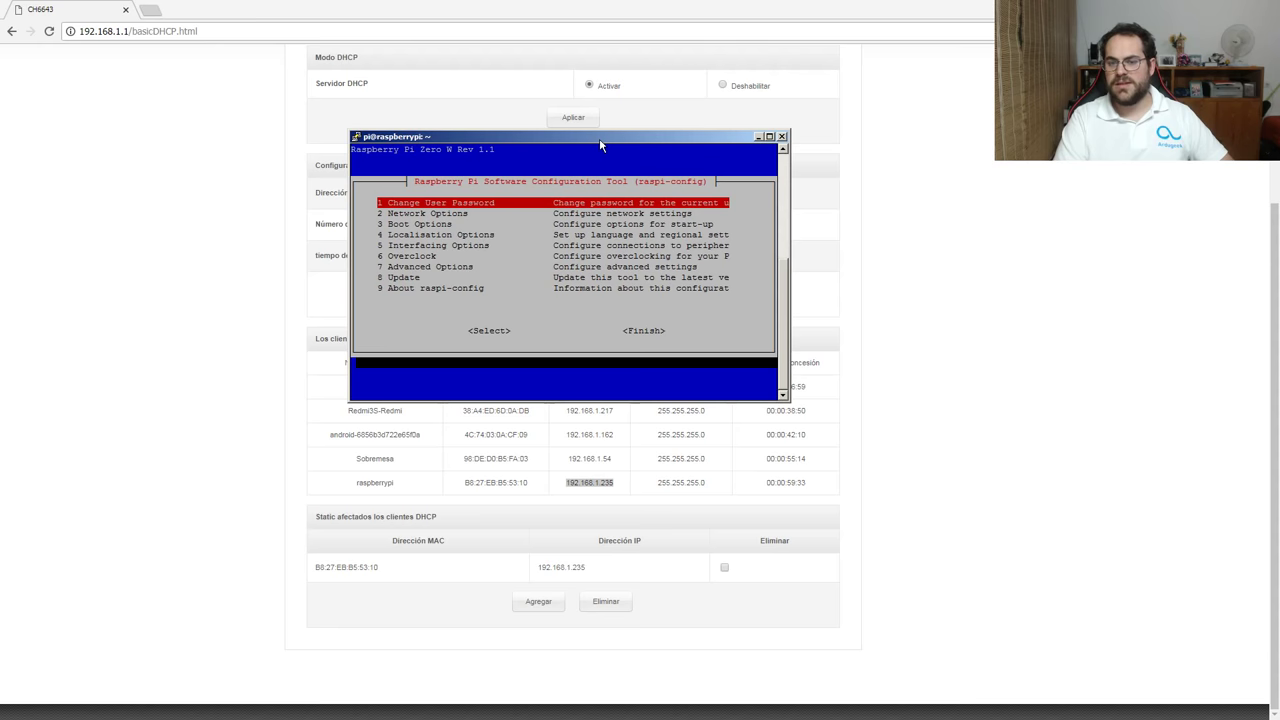
Enable the VNC server under raspi-config's Interfacing Options, then finish and exit the tool.
key("Down")
key("Down")
key("Down")
key("Down")
key("Down")
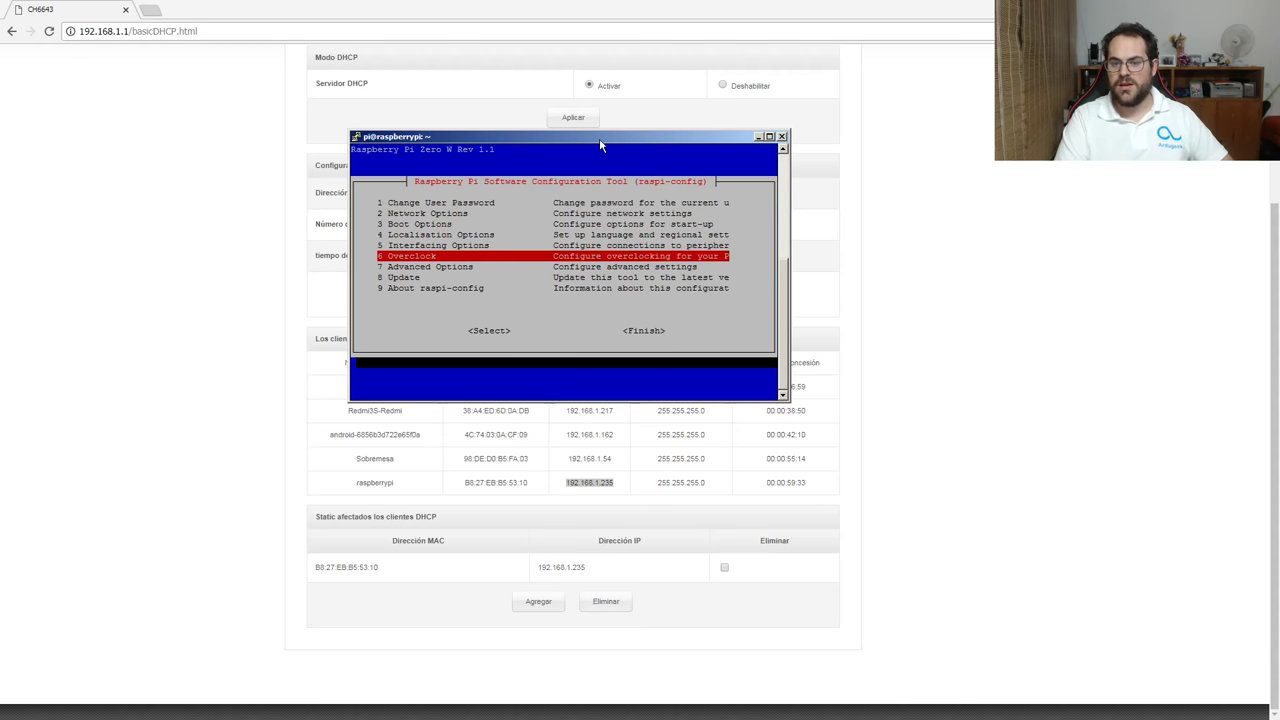
key("Up")
key("Return")
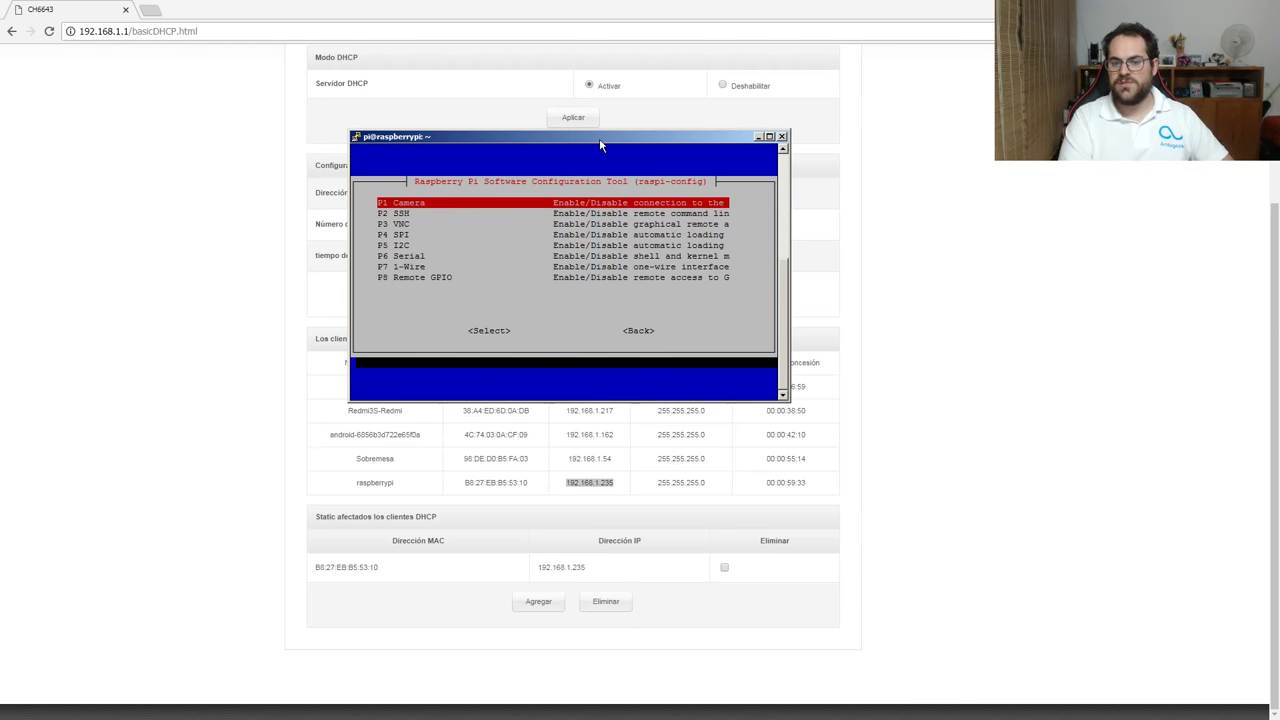
key("Down")
key("Down")
key("Return")
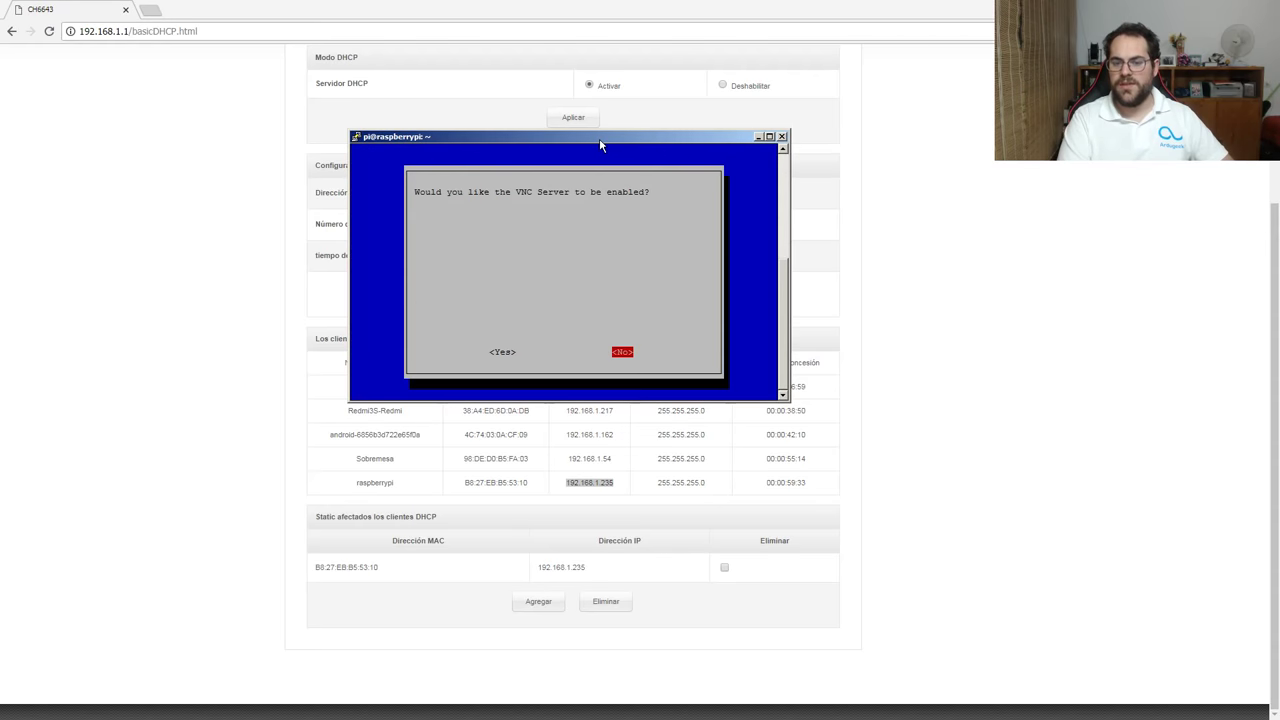
key("Left")
key("Return")
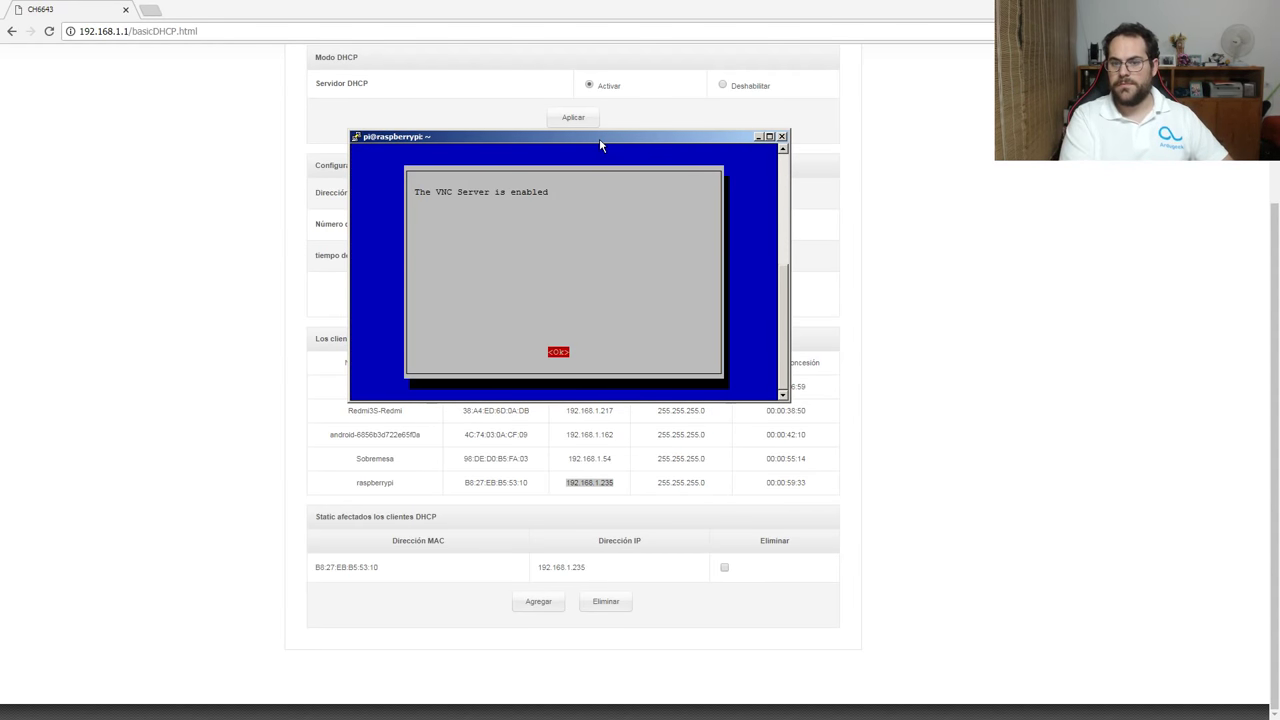
key("Return")
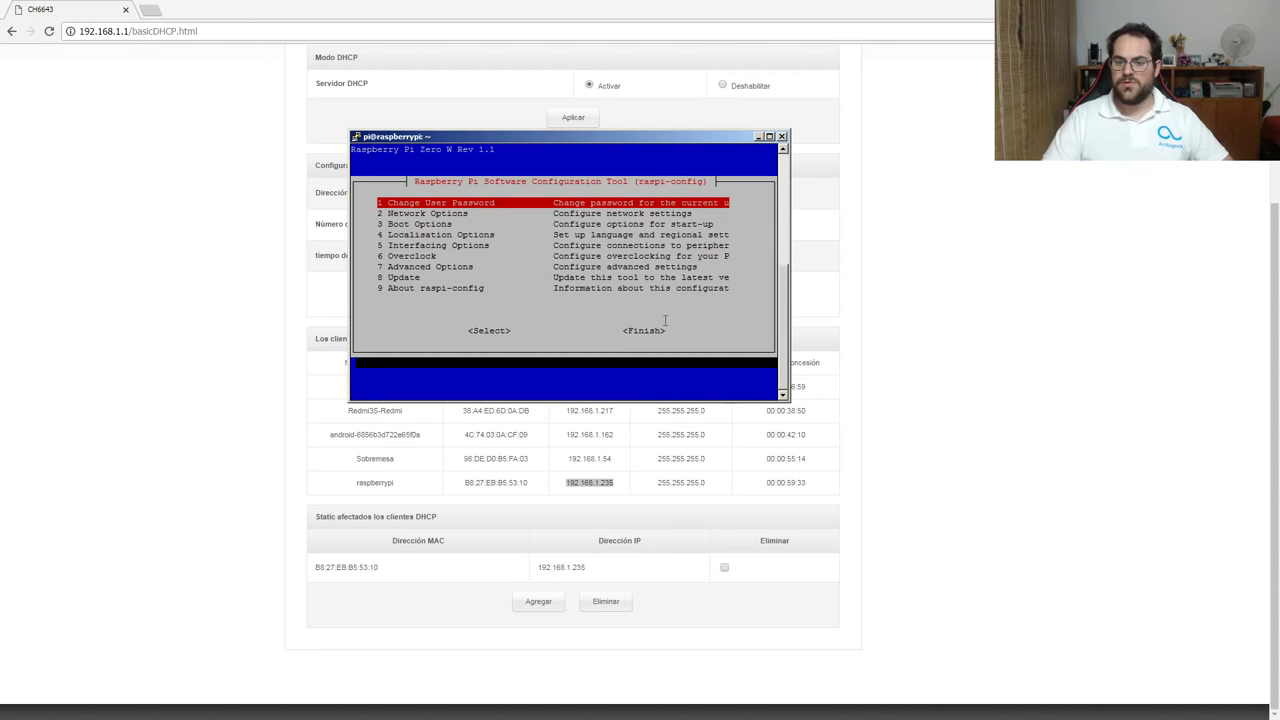
key("Down")
key("Down")
key("Down")
key("Down")
key("Down")
key("Down")
key("Down")
key("Down")
key("Tab")
key("Tab")
key("Return")
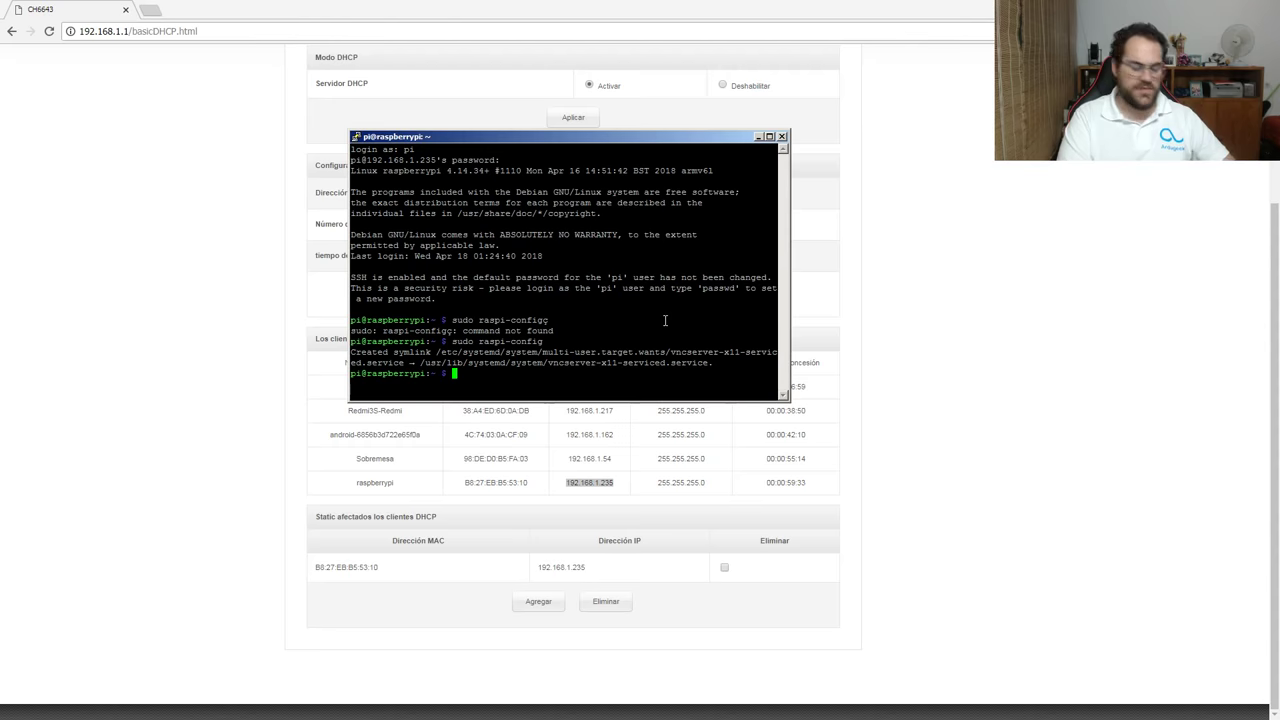
Reboot the Pi with sudo reboot and close the disconnected PuTTY session.
type("sudo reboot")
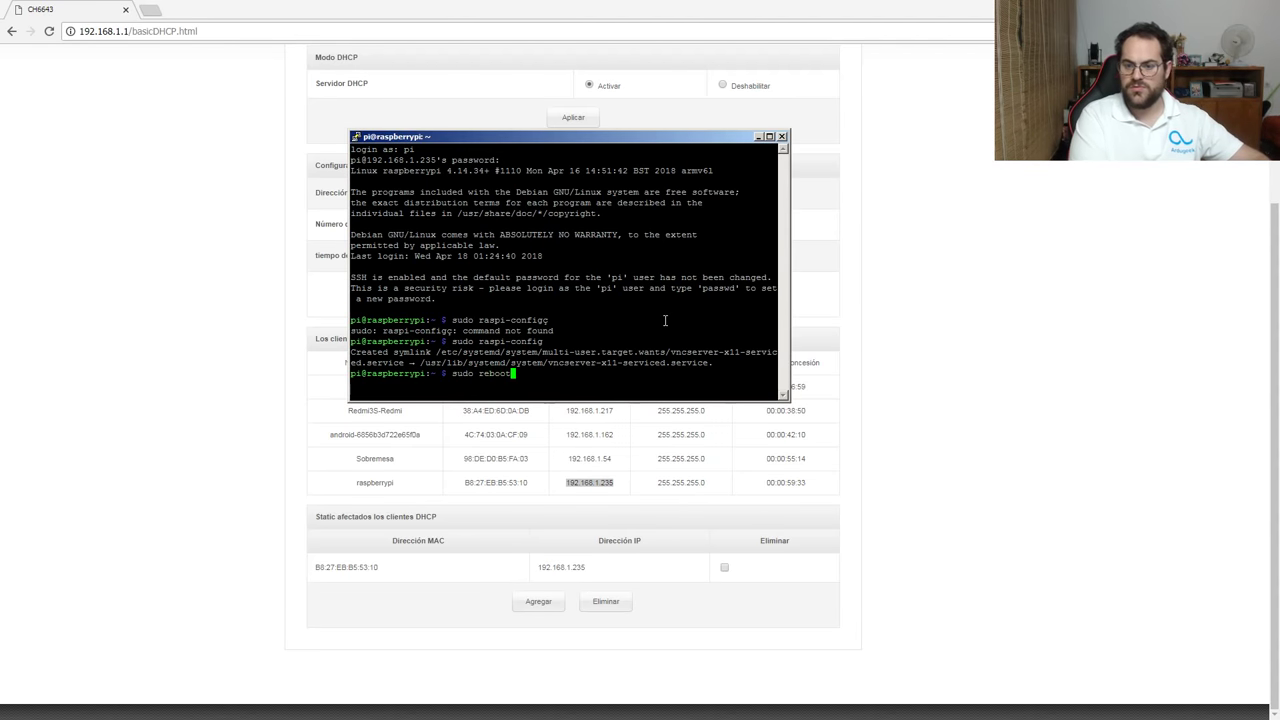
key("Return")
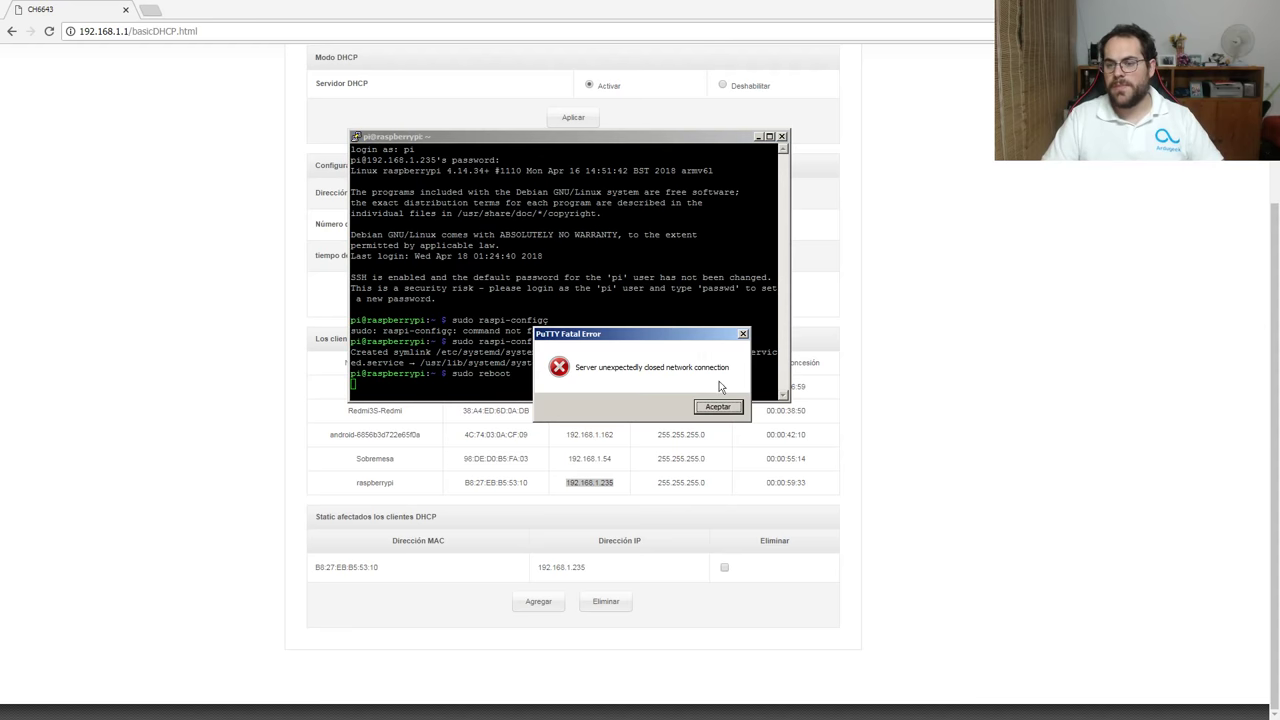
left_click(718, 407)
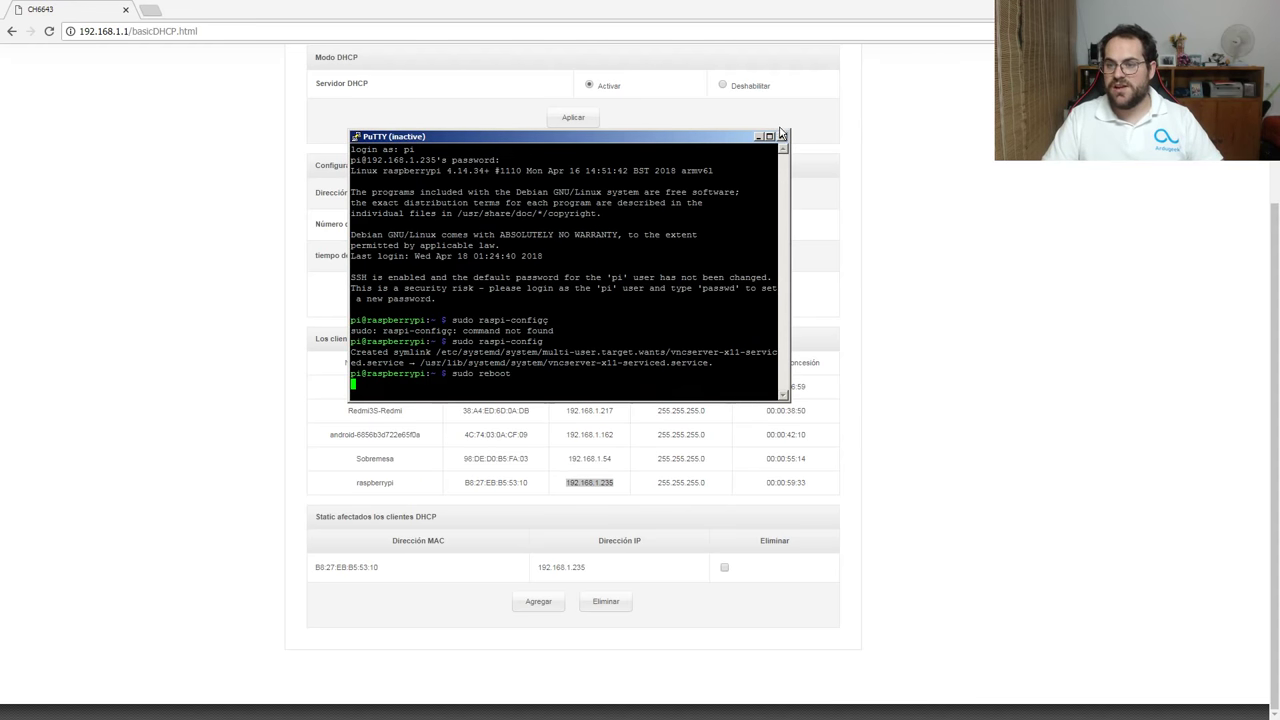
left_click(782, 136)
Search 'vnc viewer' in a new tab and request RealVNC's VNC Viewer download for Windows.
left_click(150, 10)
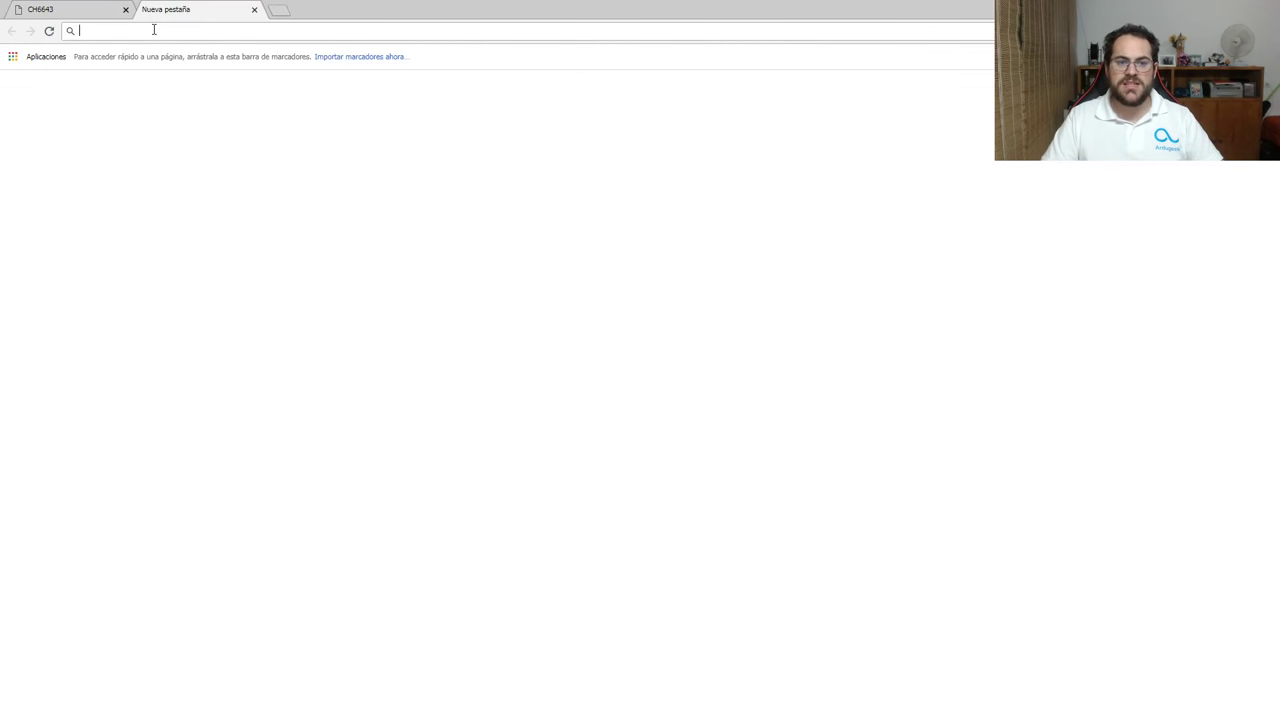
type("vnc viewer")
key("Return")
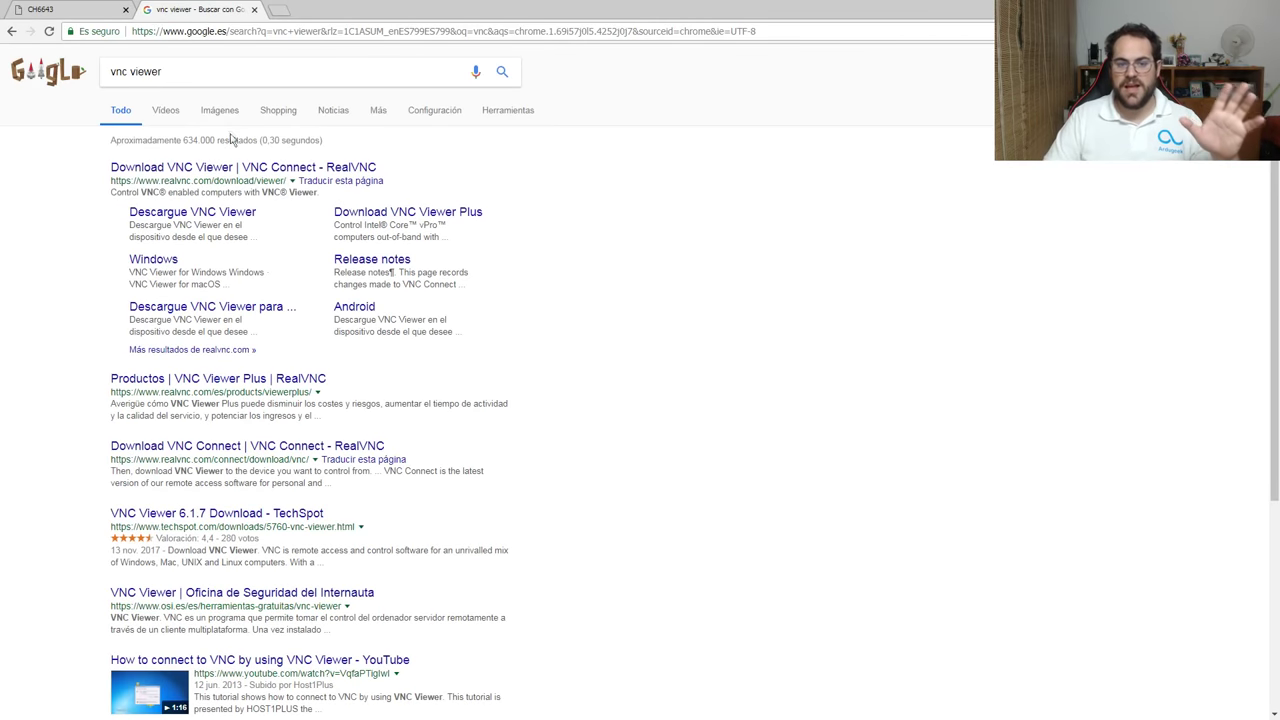
left_click(210, 169)
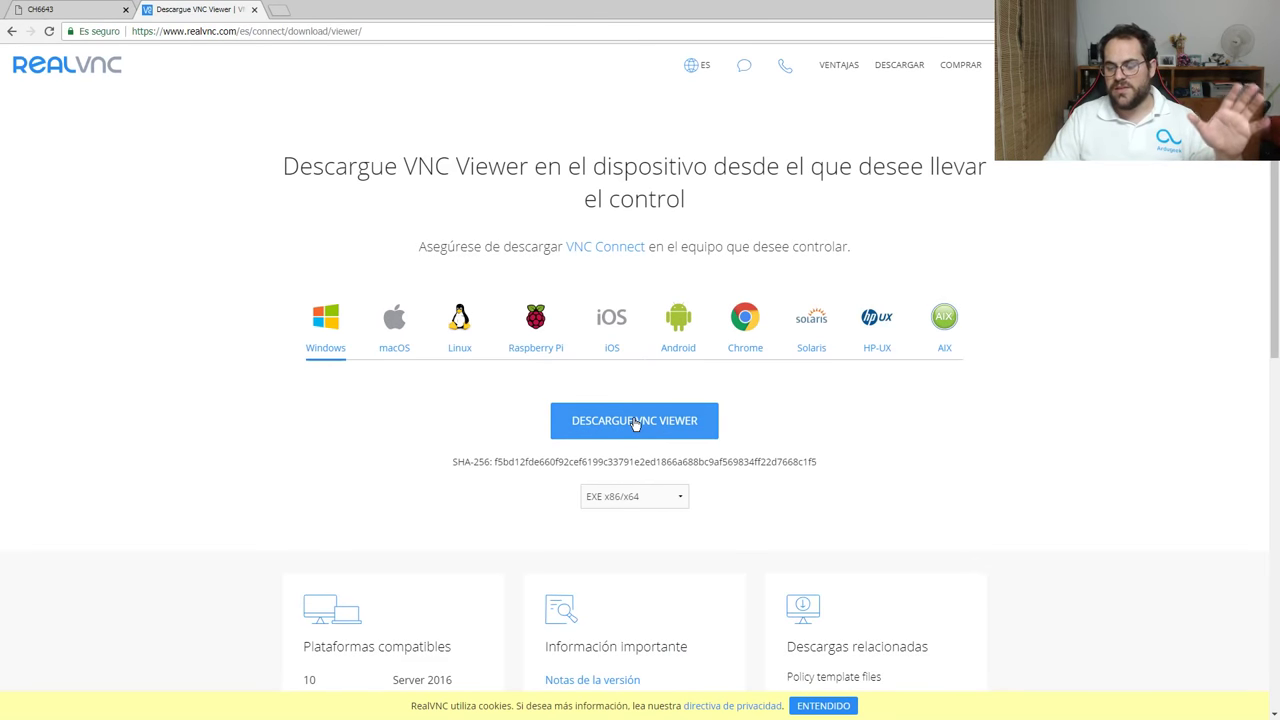
left_click(611, 437)
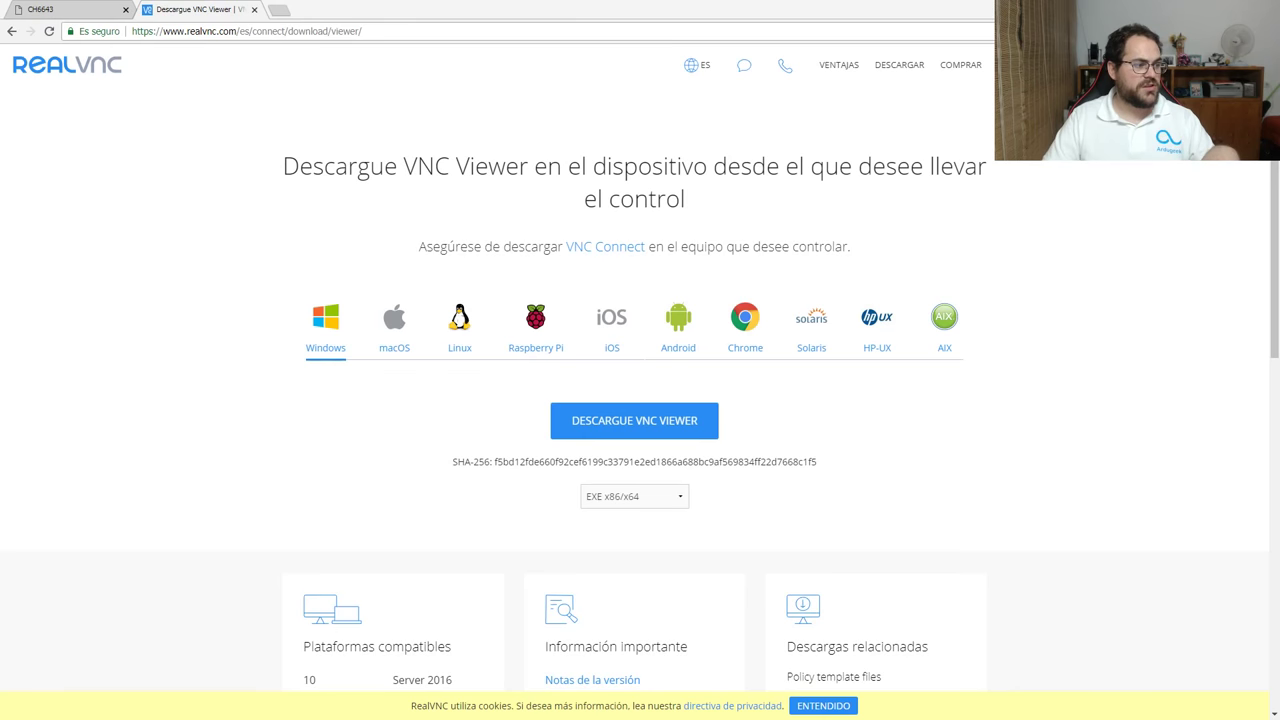
Connect VNC Viewer to 192.168.1.235 and dismiss the remote default-password warning.
type("192")
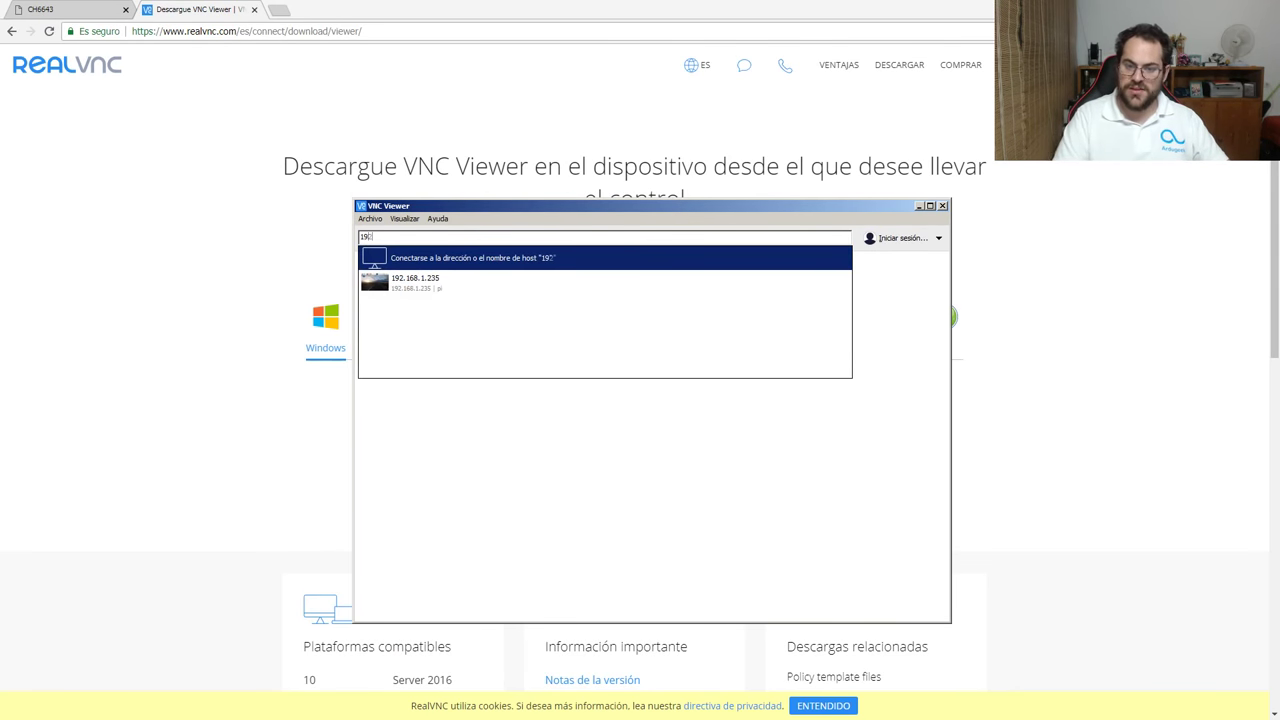
type(".1")
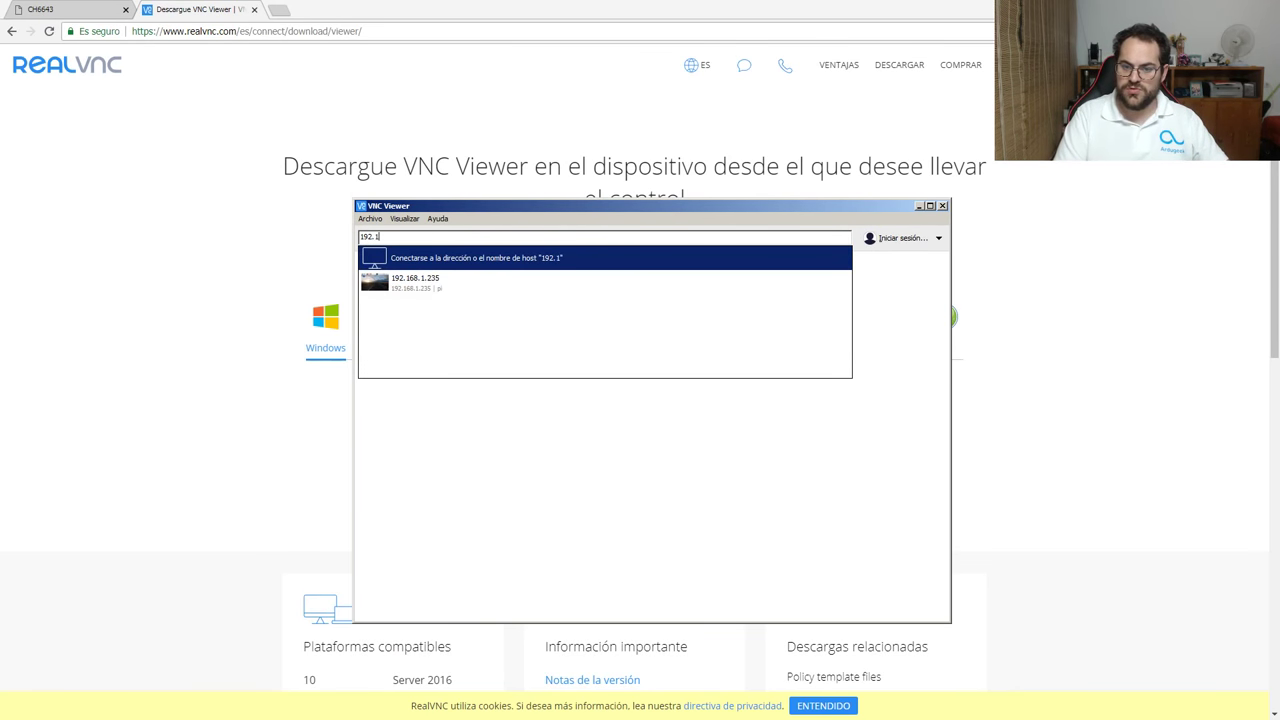
type("68.1.235")
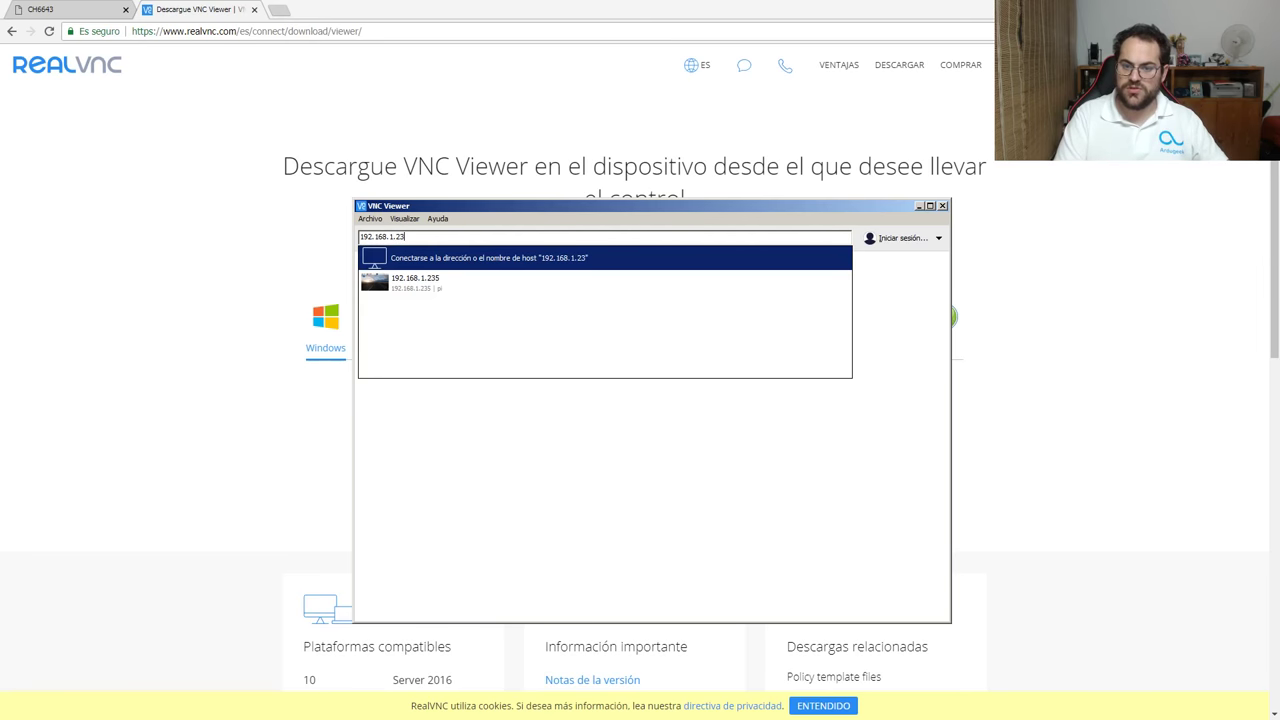
key("Return")
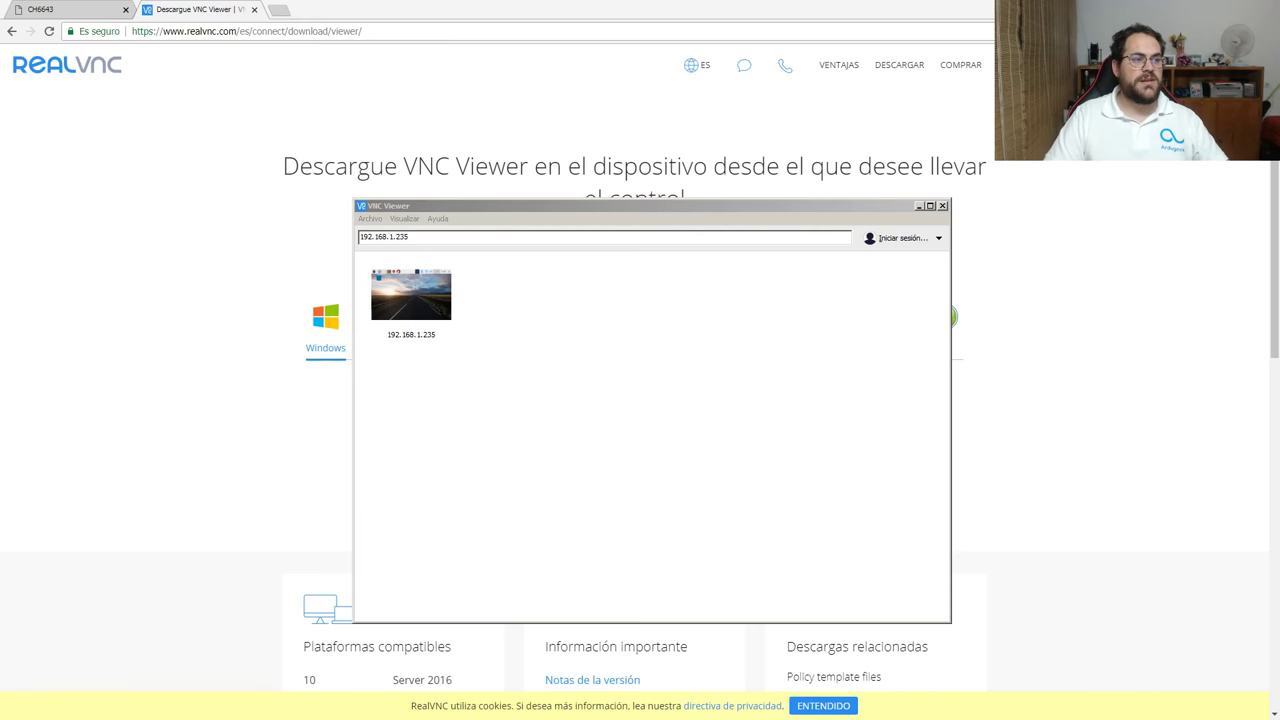
key("Return")
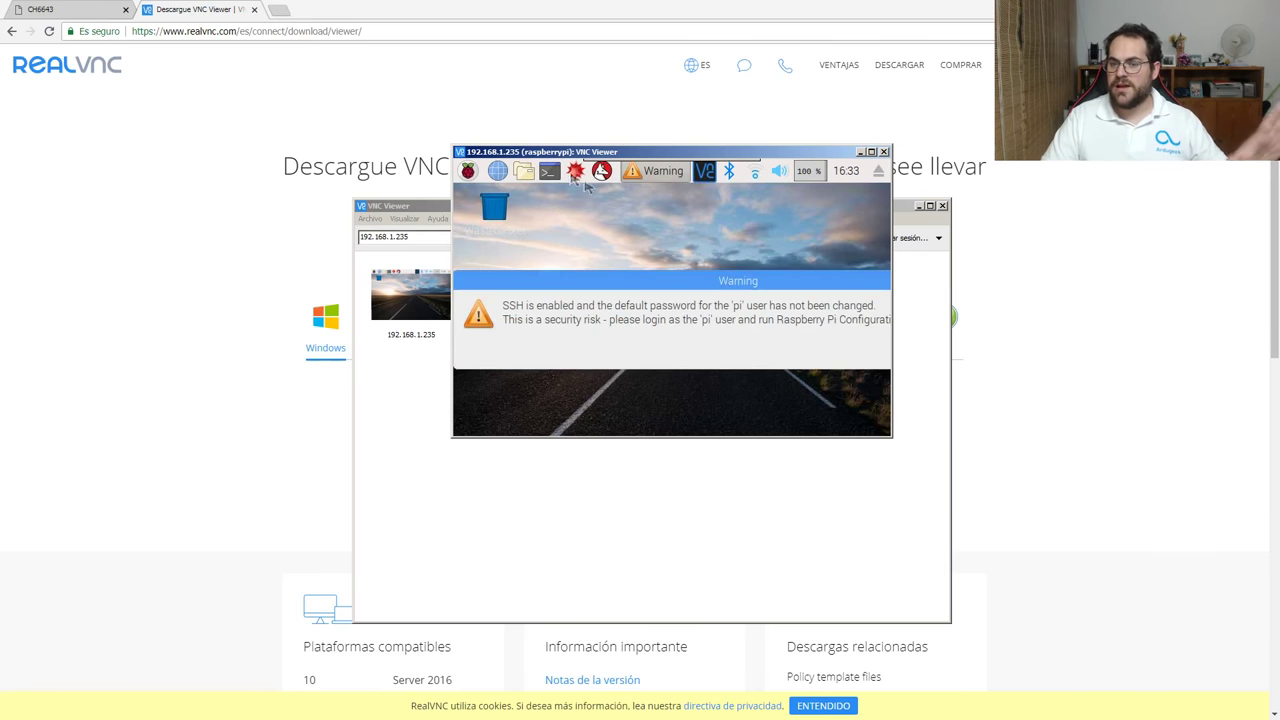
left_click_drag(789, 289, 562, 281)
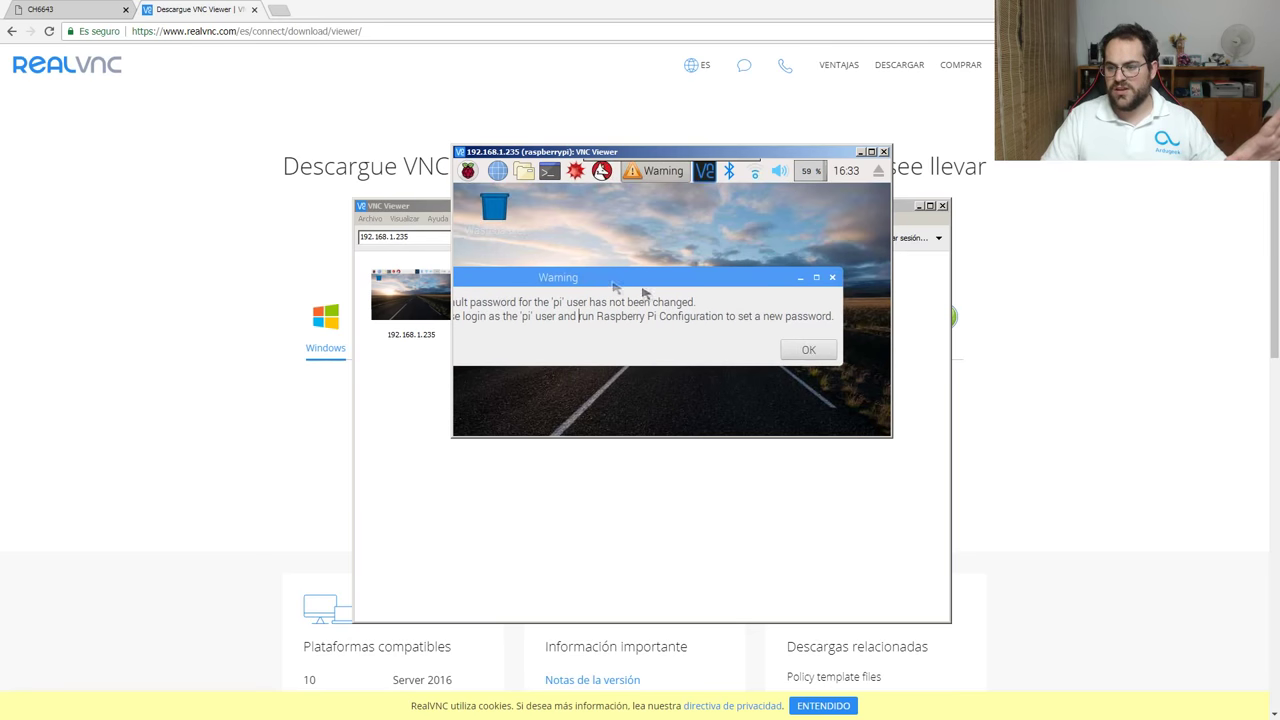
left_click(800, 347)
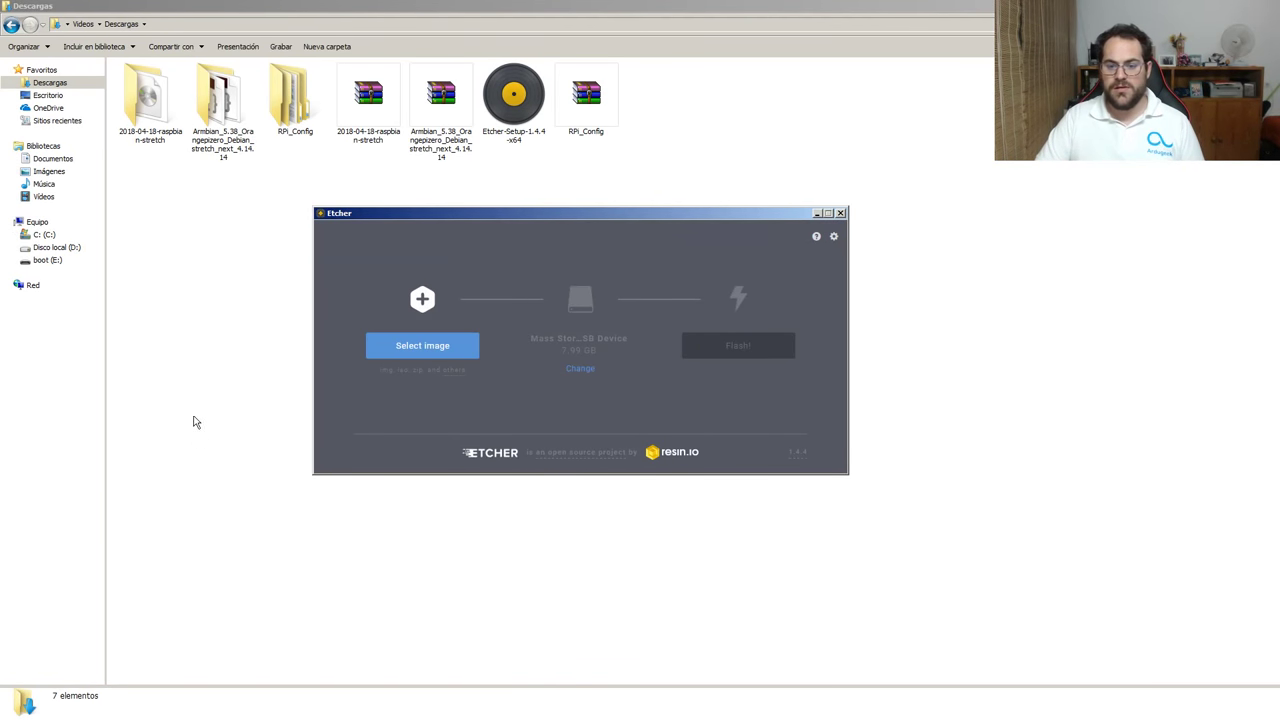
Load the Armbian Orange Pi Zero image from Descargas, target the 7.99 GB USB drive, and flash.
left_click(420, 352)
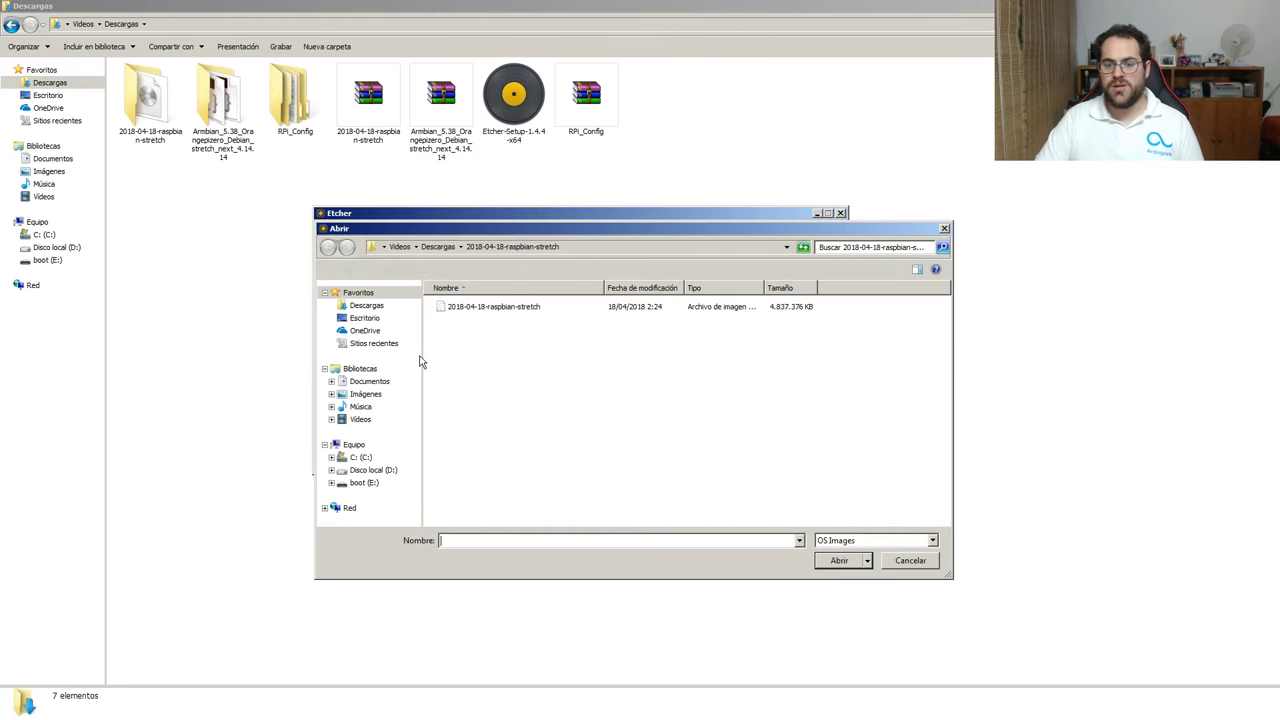
left_click(438, 246)
double_click(540, 330)
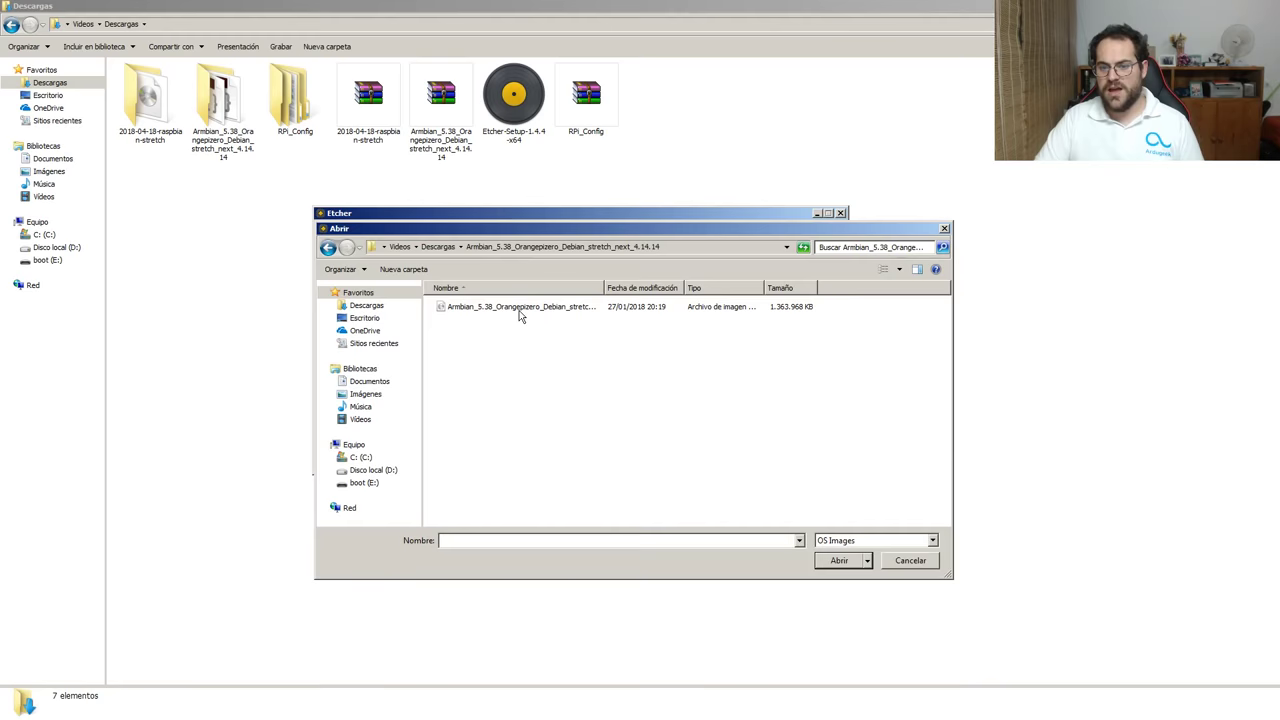
left_click(519, 306)
left_click(840, 560)
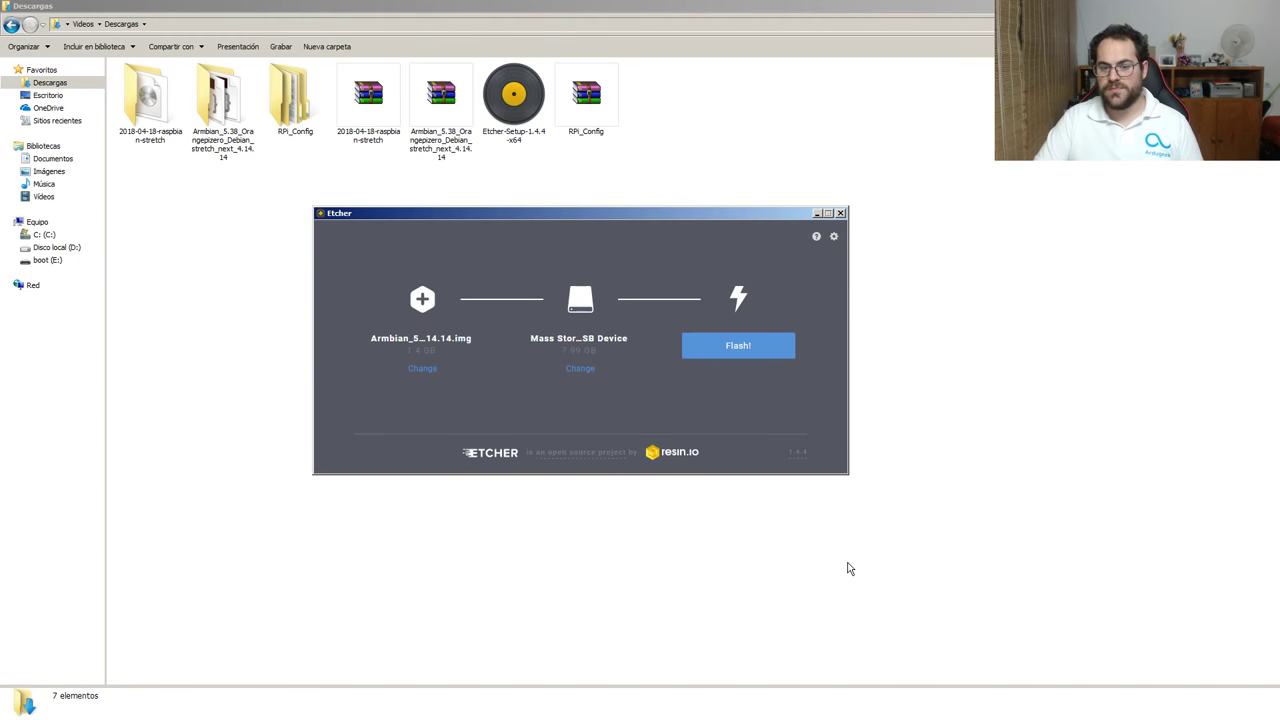
left_click(589, 370)
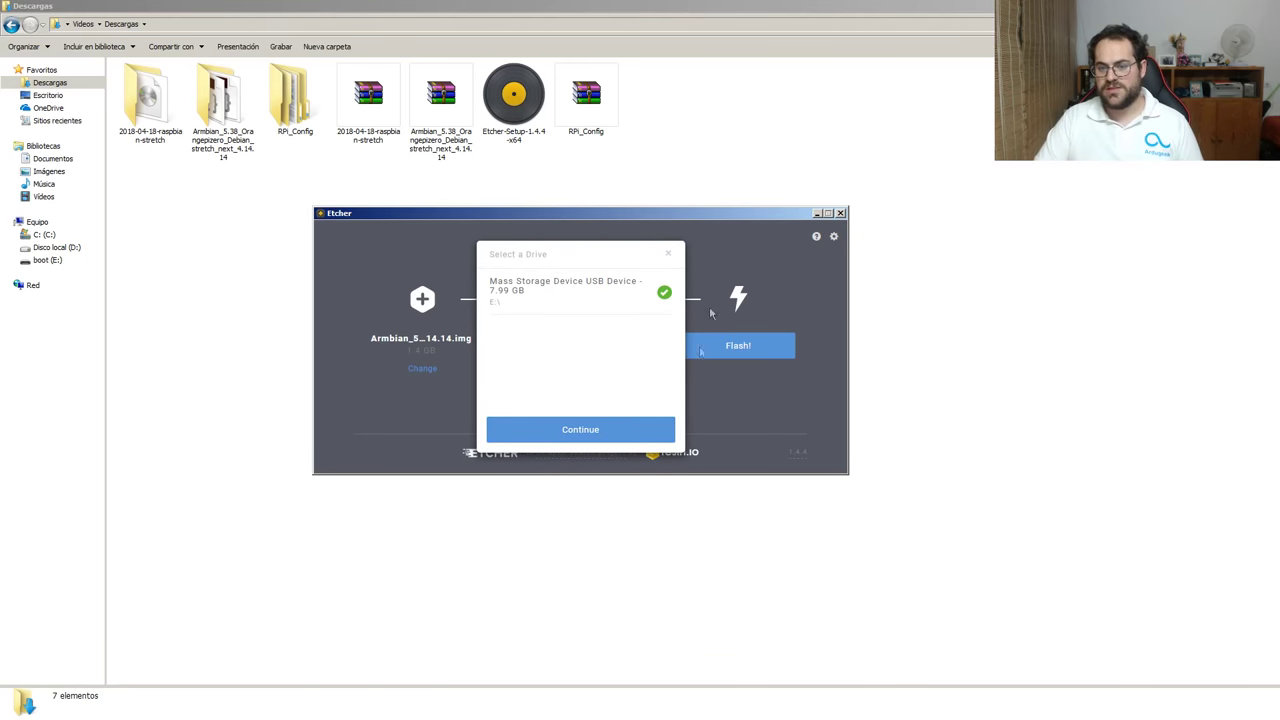
left_click(569, 437)
left_click(719, 355)
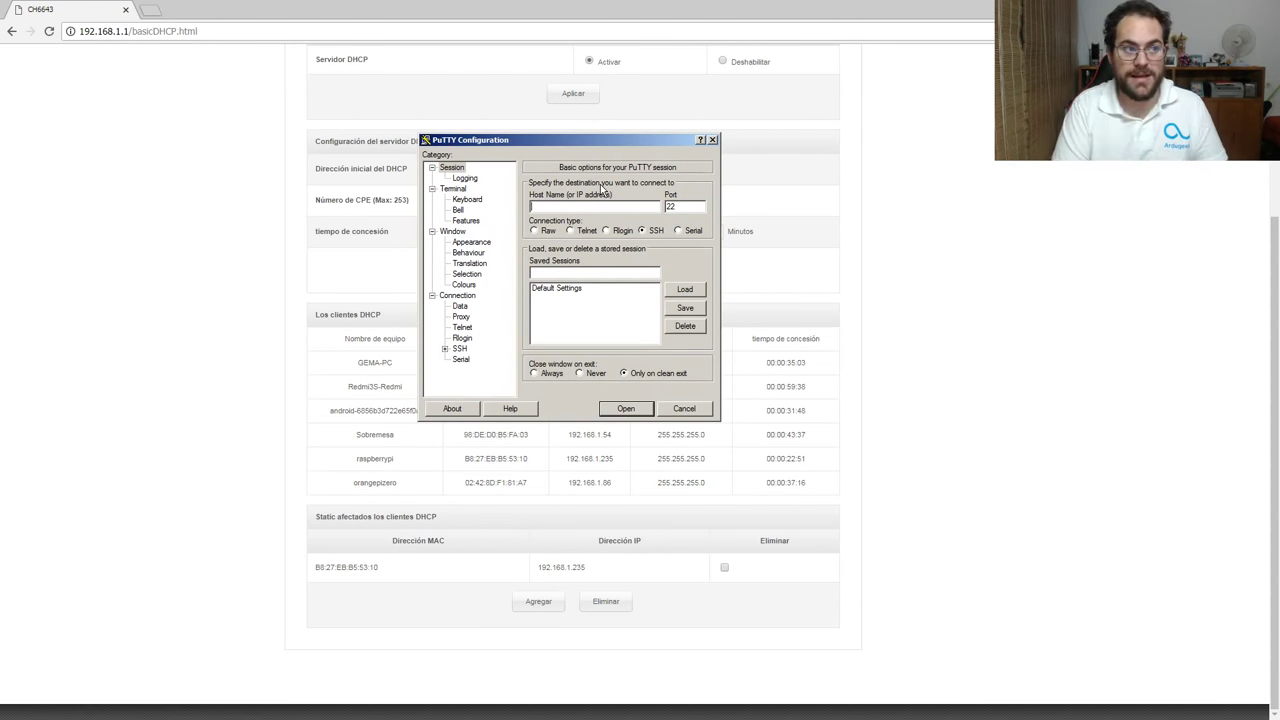
Enter 192.168.1.86 as PuTTY's host name, checking it against orangepizero in the router's DHCP list.
type("192")
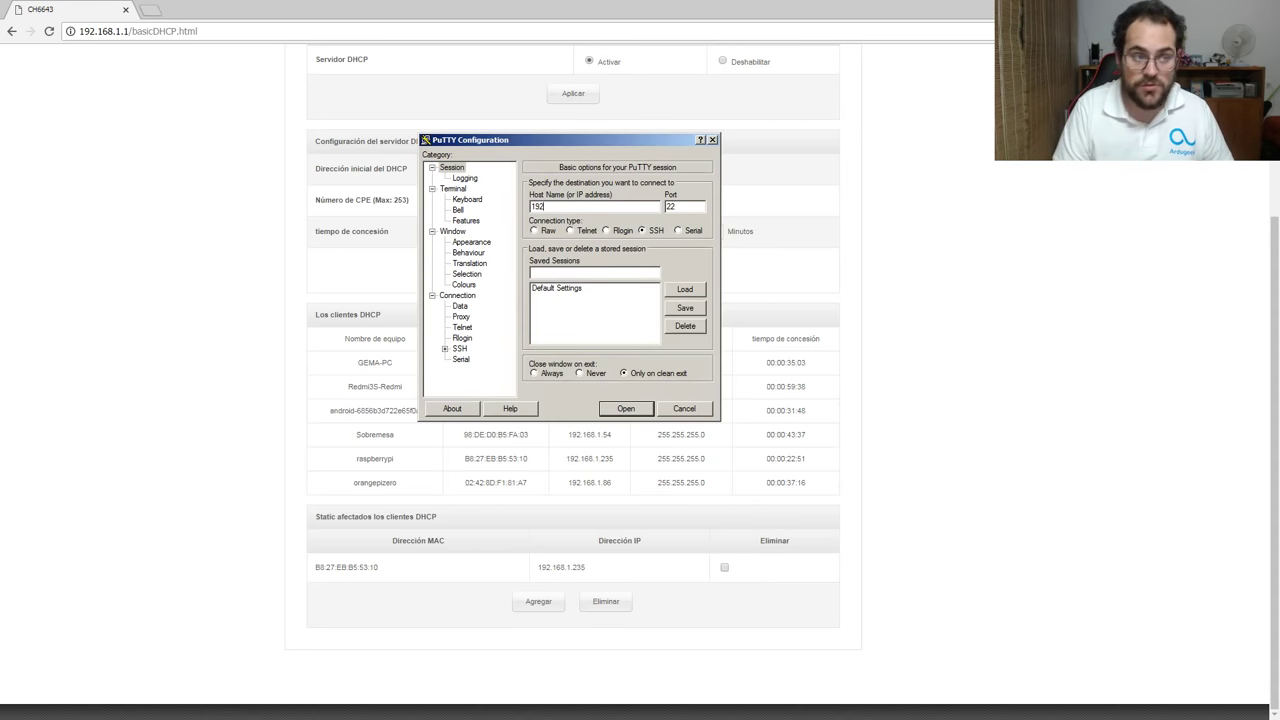
type(".168.1.86")
key("BackSpace")
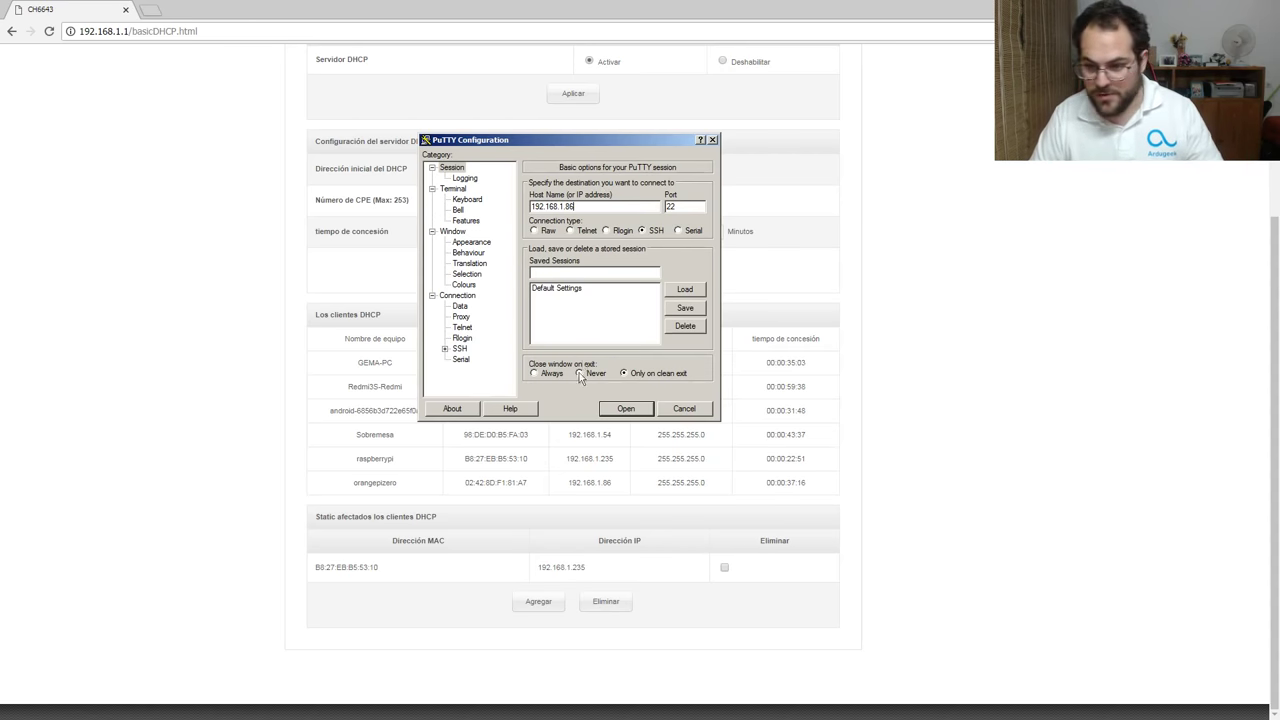
left_click_drag(612, 483, 549, 488)
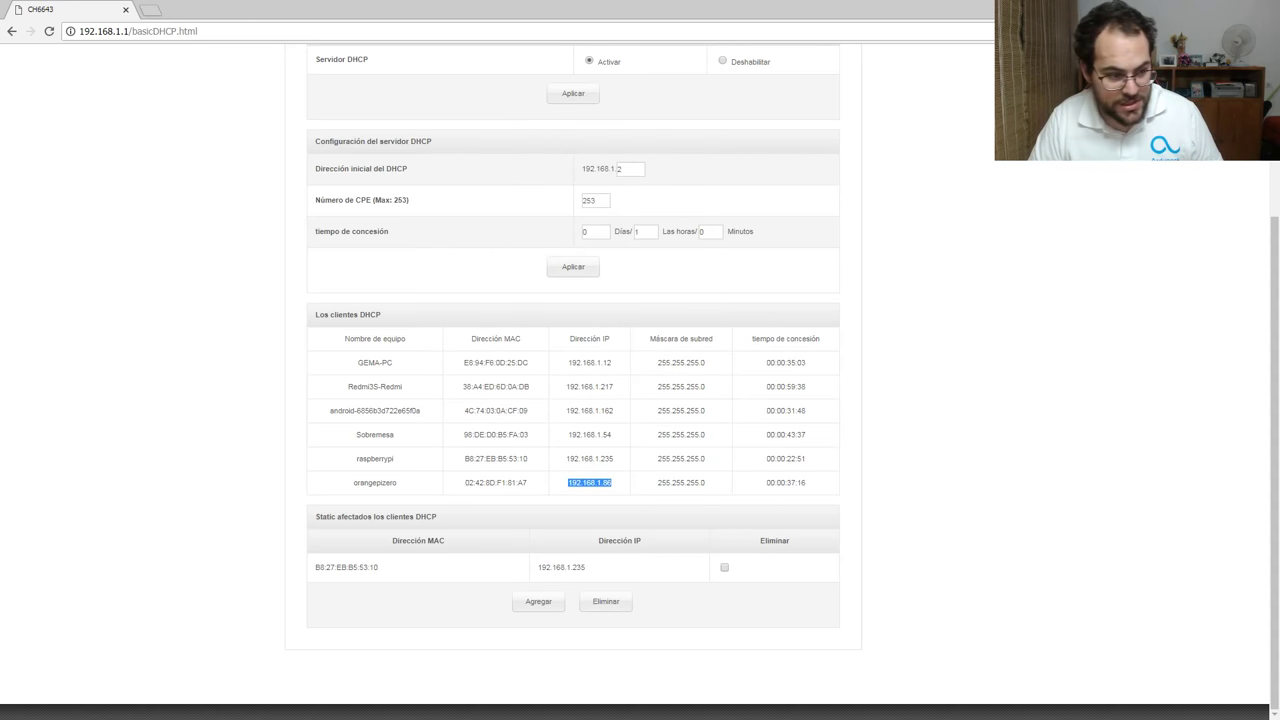
key("alt+Tab")
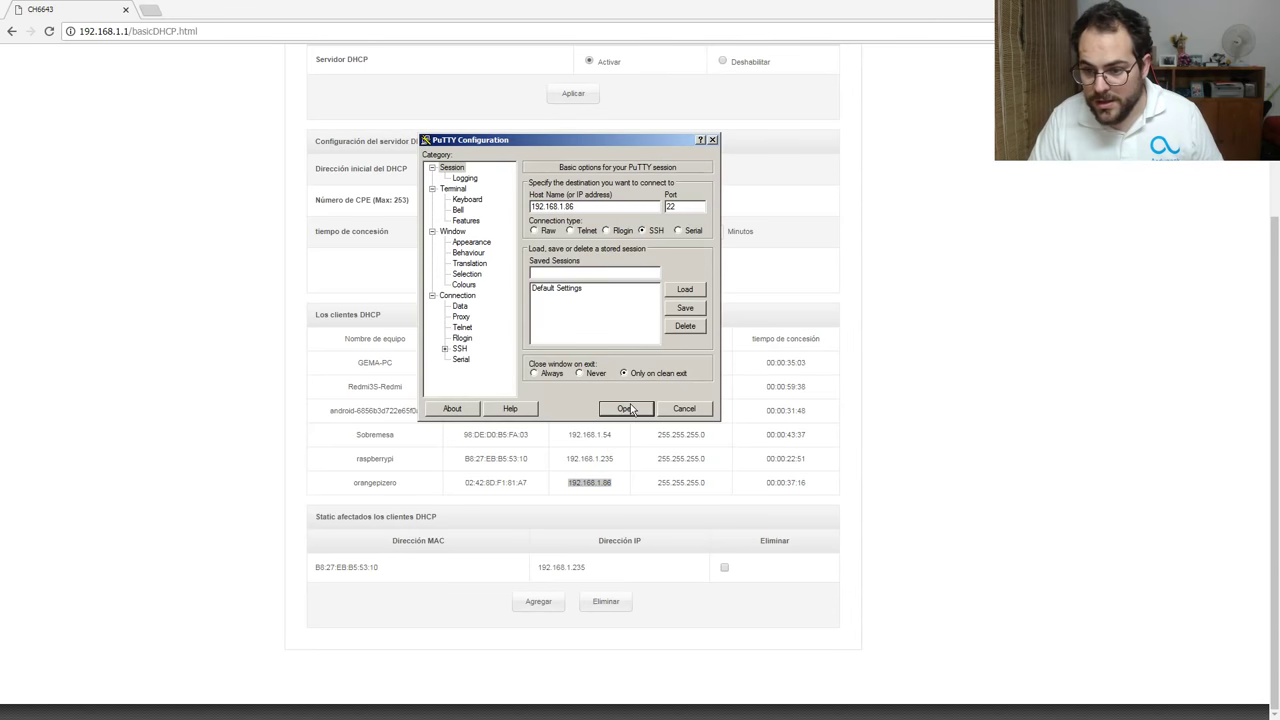
Open the SSH session to 192.168.1.86 and log in as root with the default password.
left_click(630, 406)
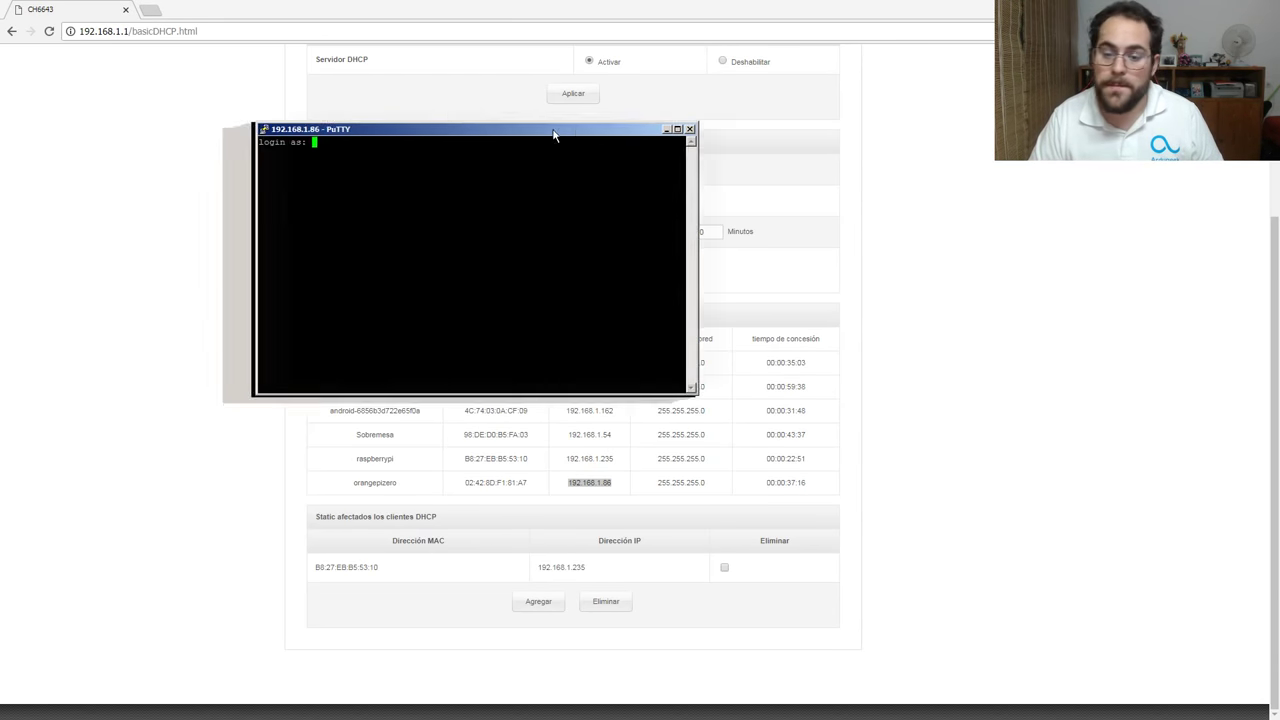
left_click_drag(557, 126, 676, 108)
type("root")
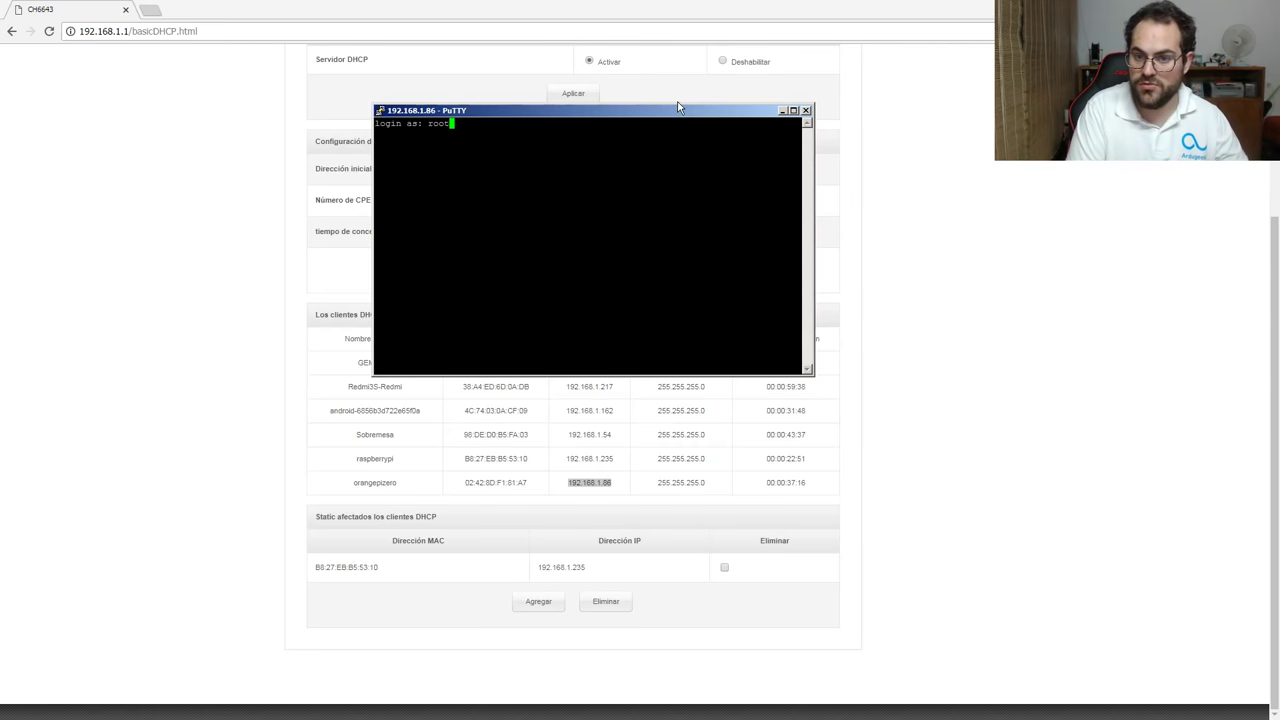
key("Return")
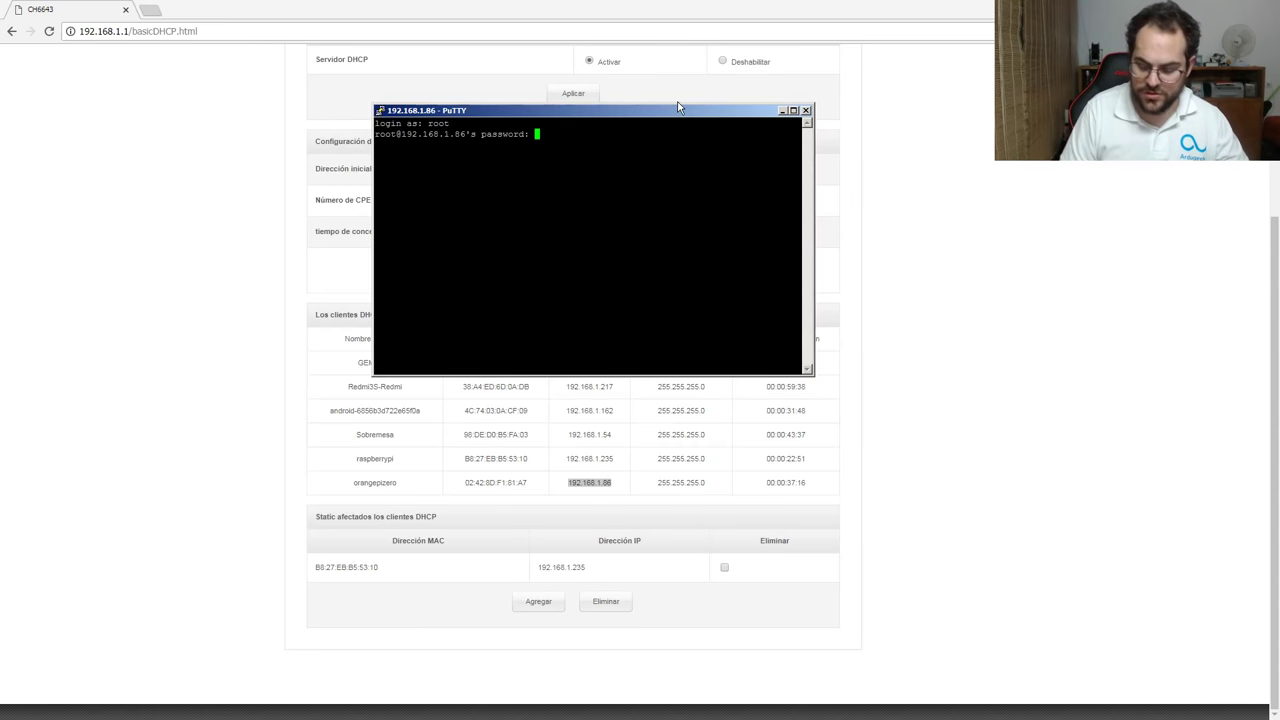
type("1234")
key("Return")
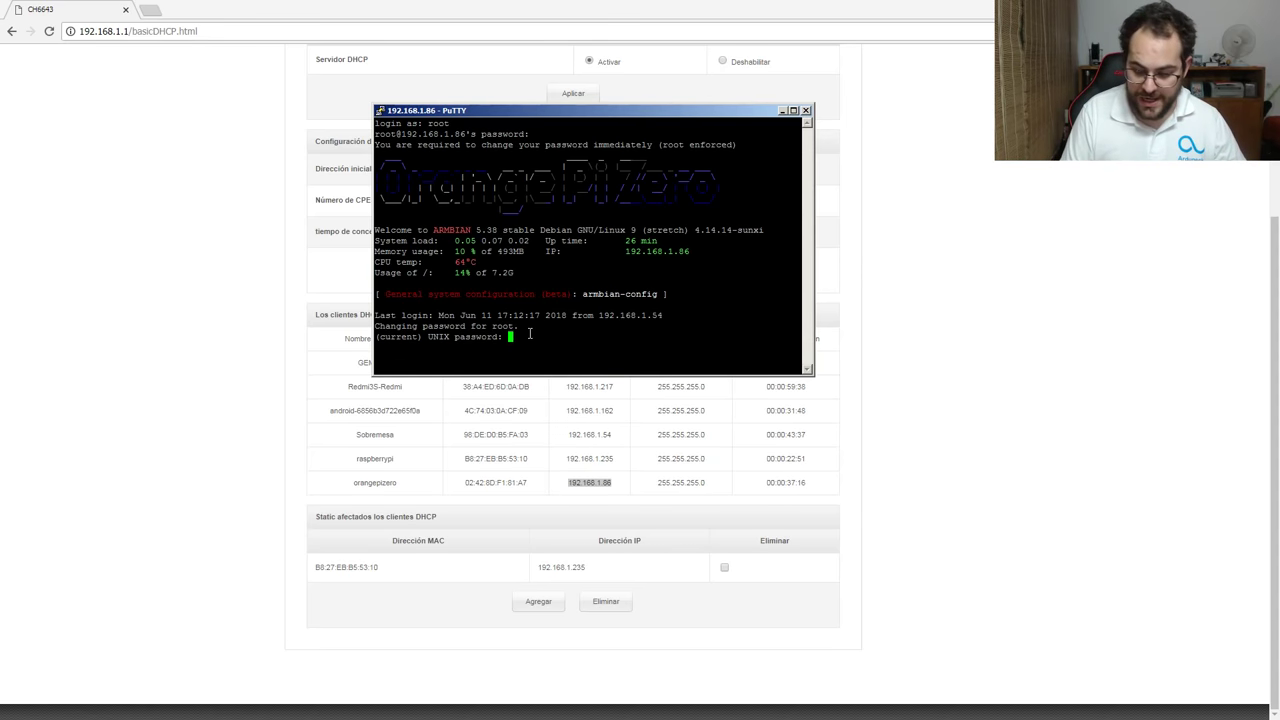
Enter the current root password, then set and confirm a new one.
key("Return")
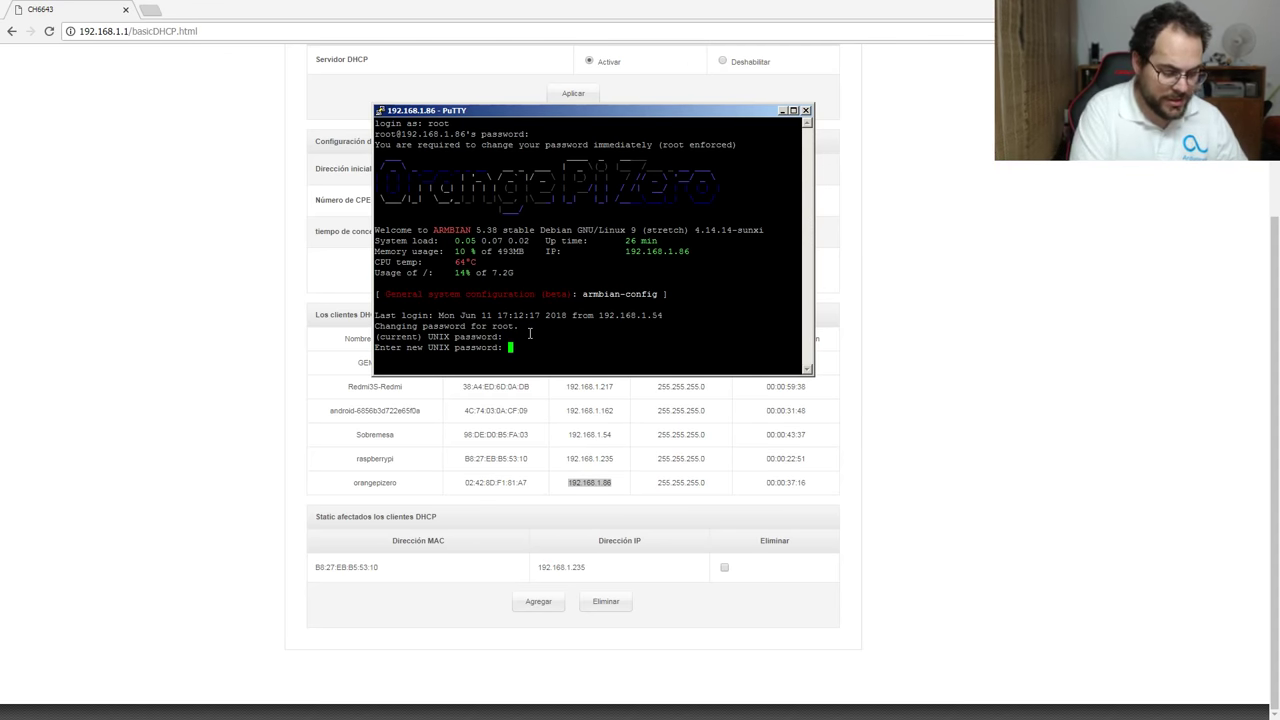
key("Return")
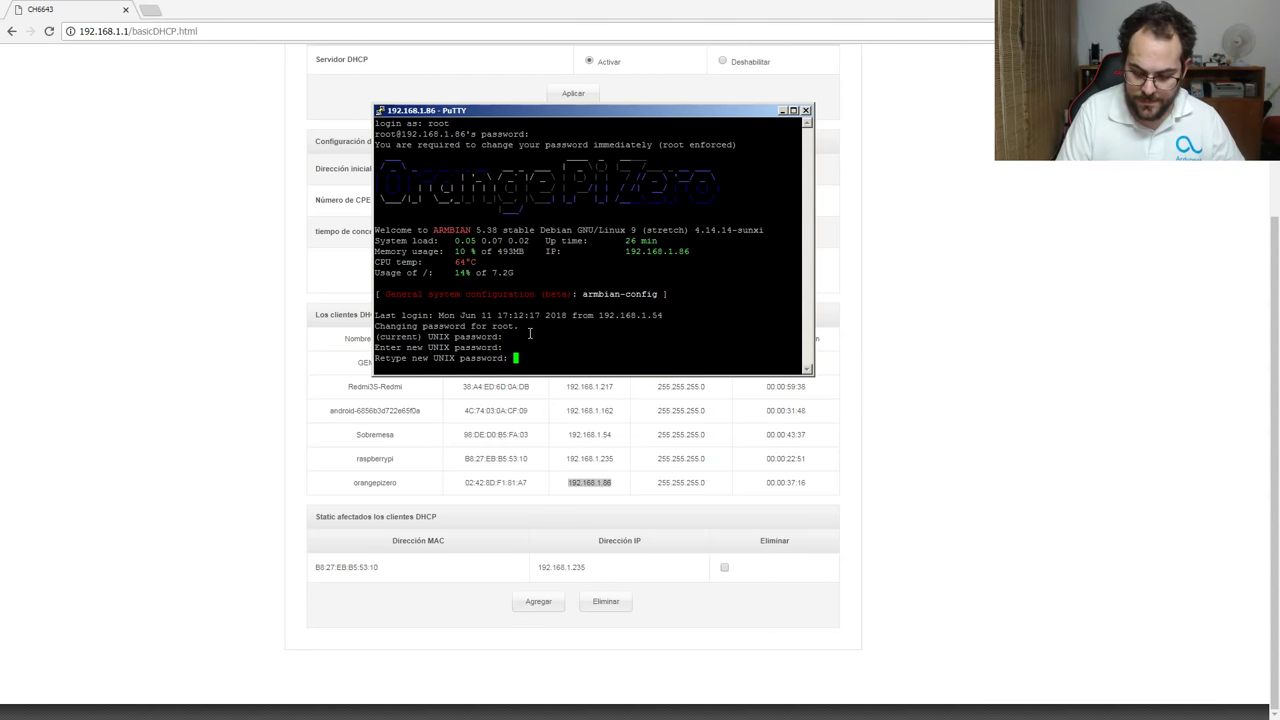
key("Return")
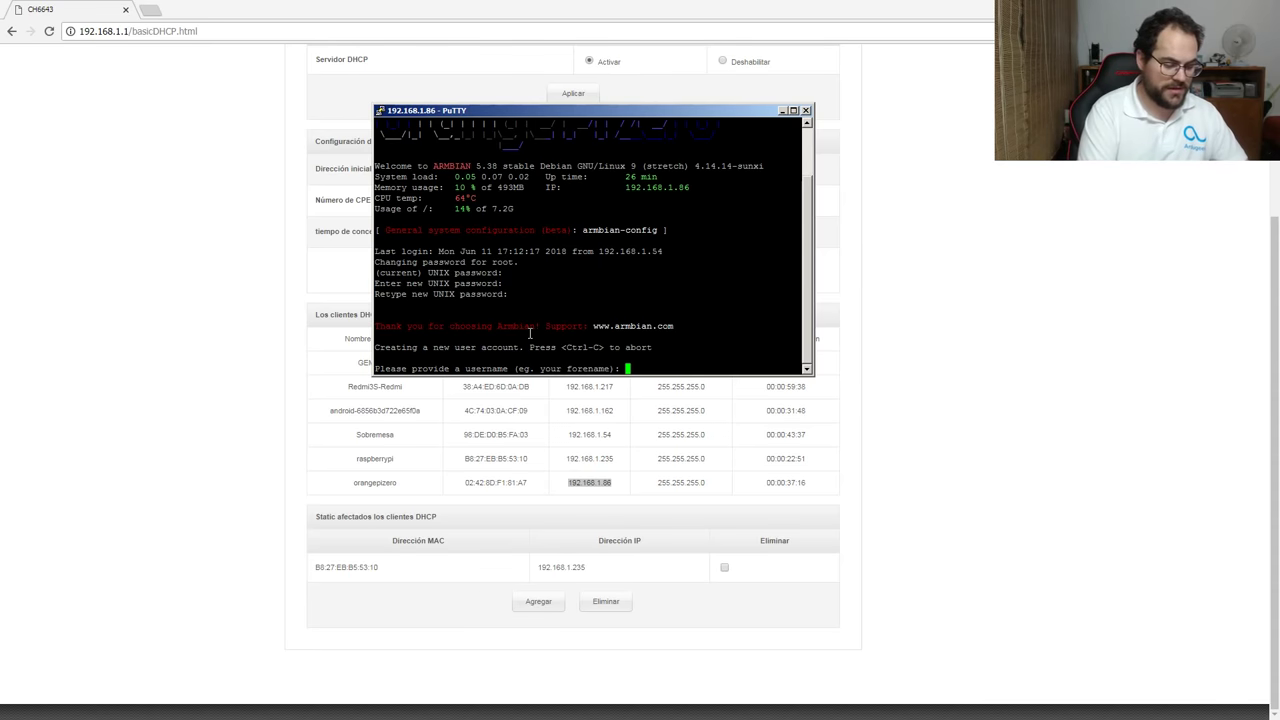
Create user opi with a password, keeping default user details and confirming them.
type("opi")
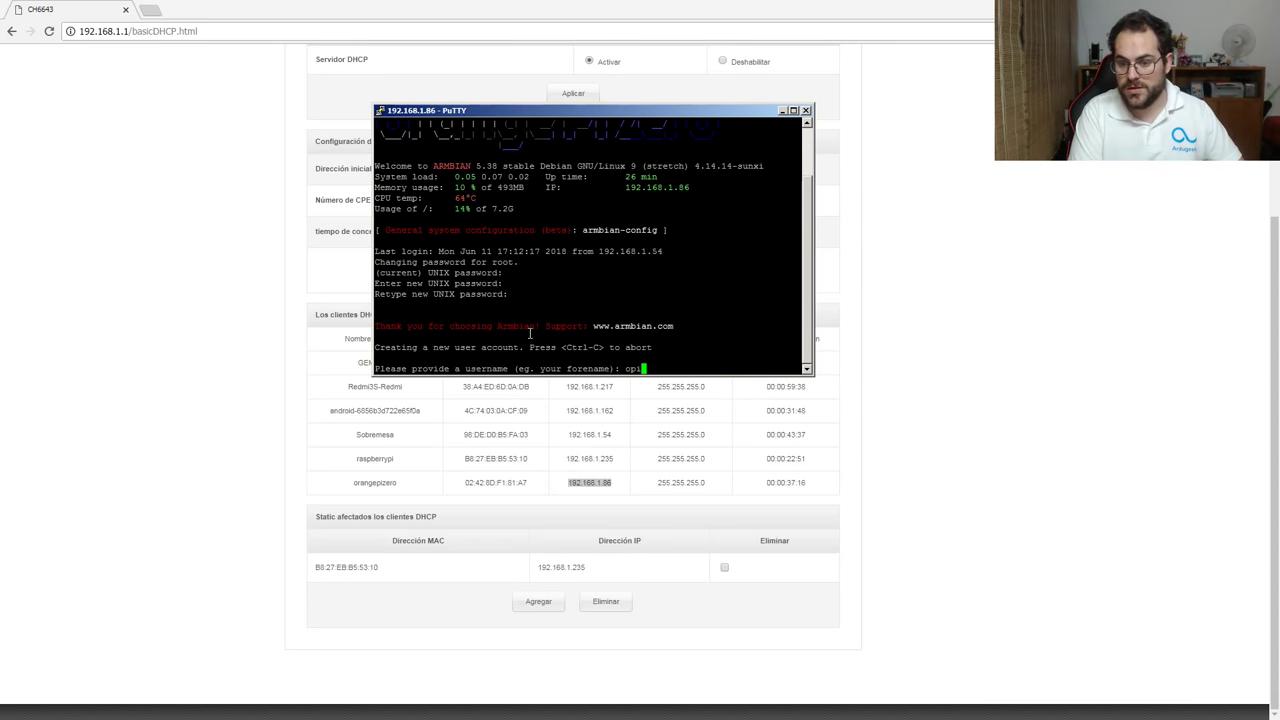
key("Return")
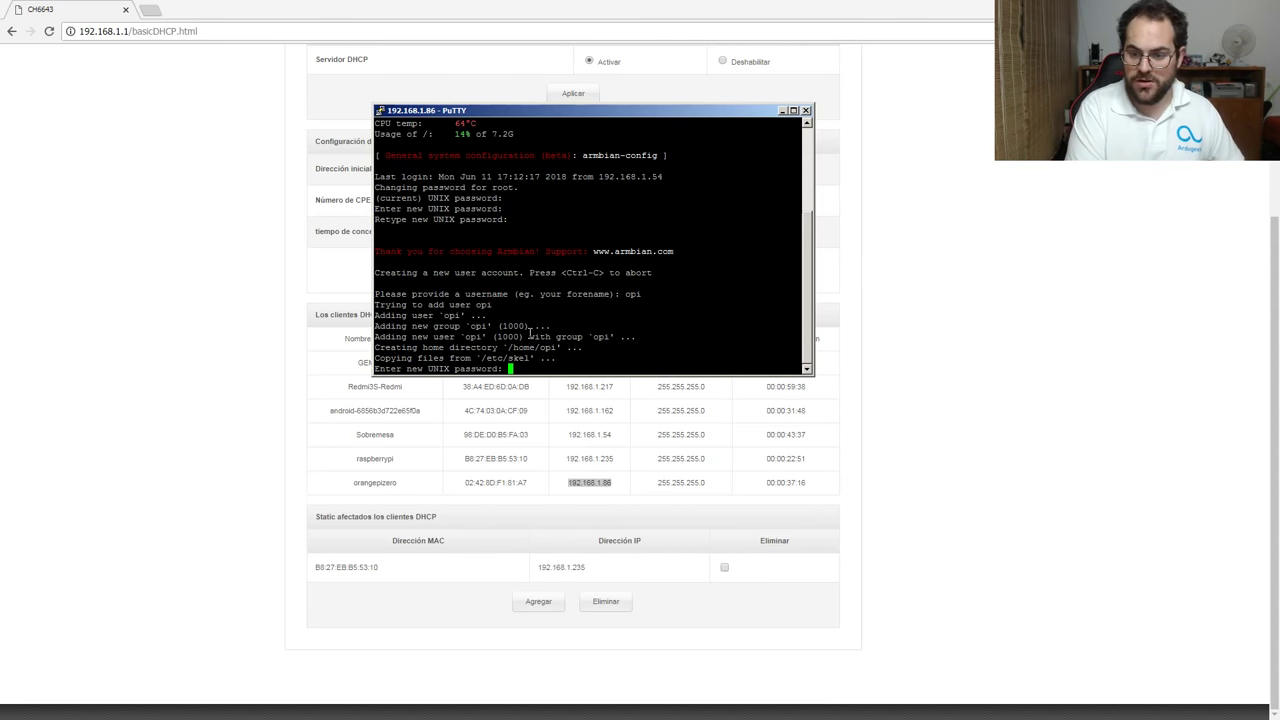
key("Return")
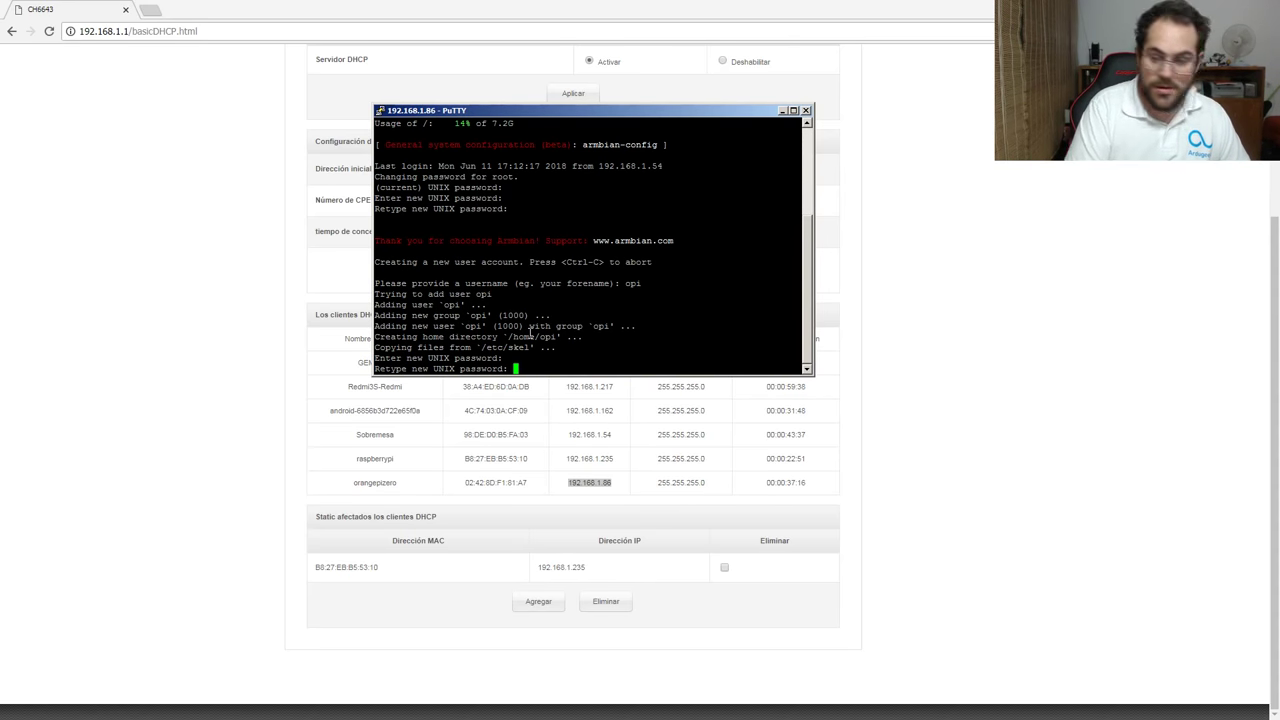
key("Return")
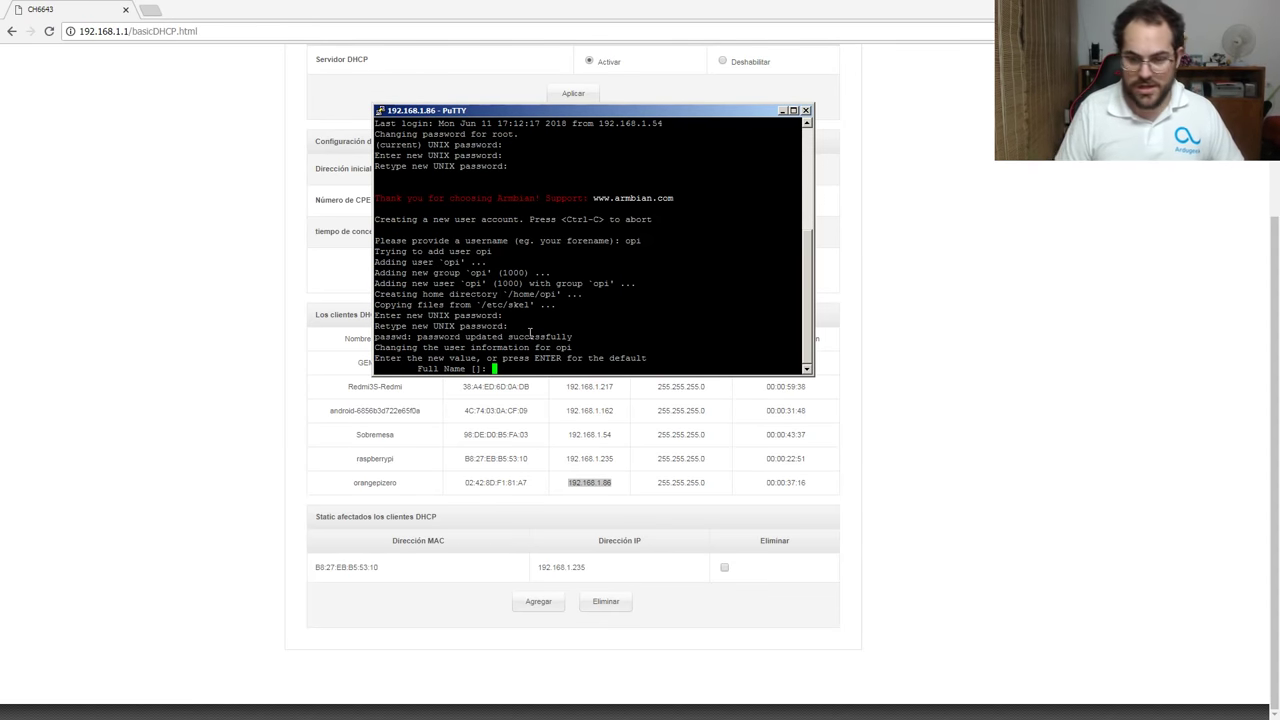
key("Return")
key("Return")
key("Return")
key("Return")
key("Return")
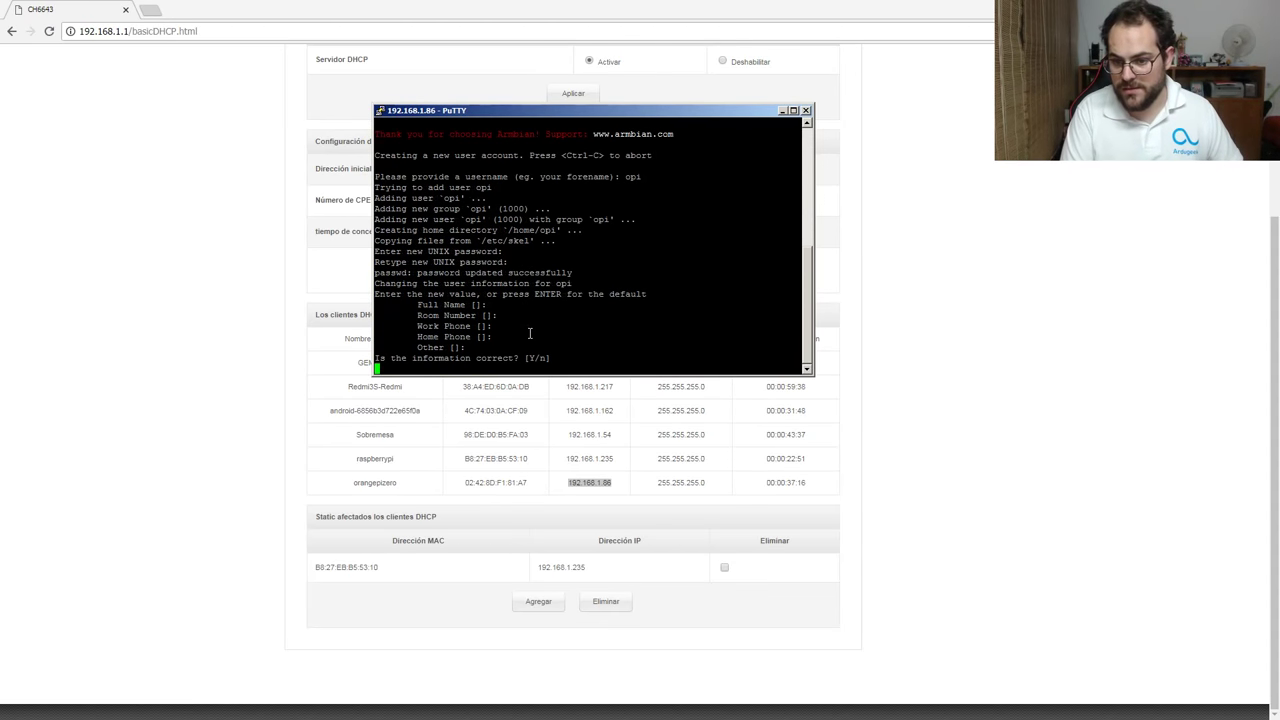
key("Return")
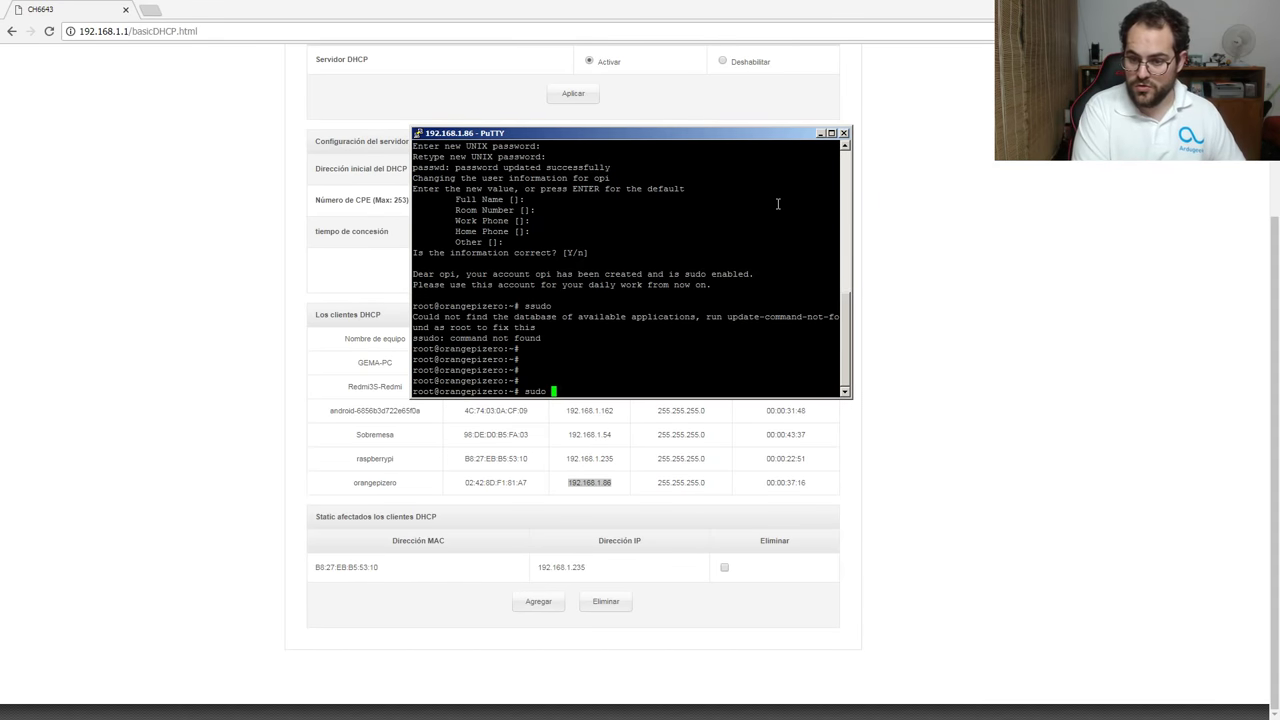
Run armbian-config, pick wlan0 under Network, and open WiFi to scan for networks.
type("a")
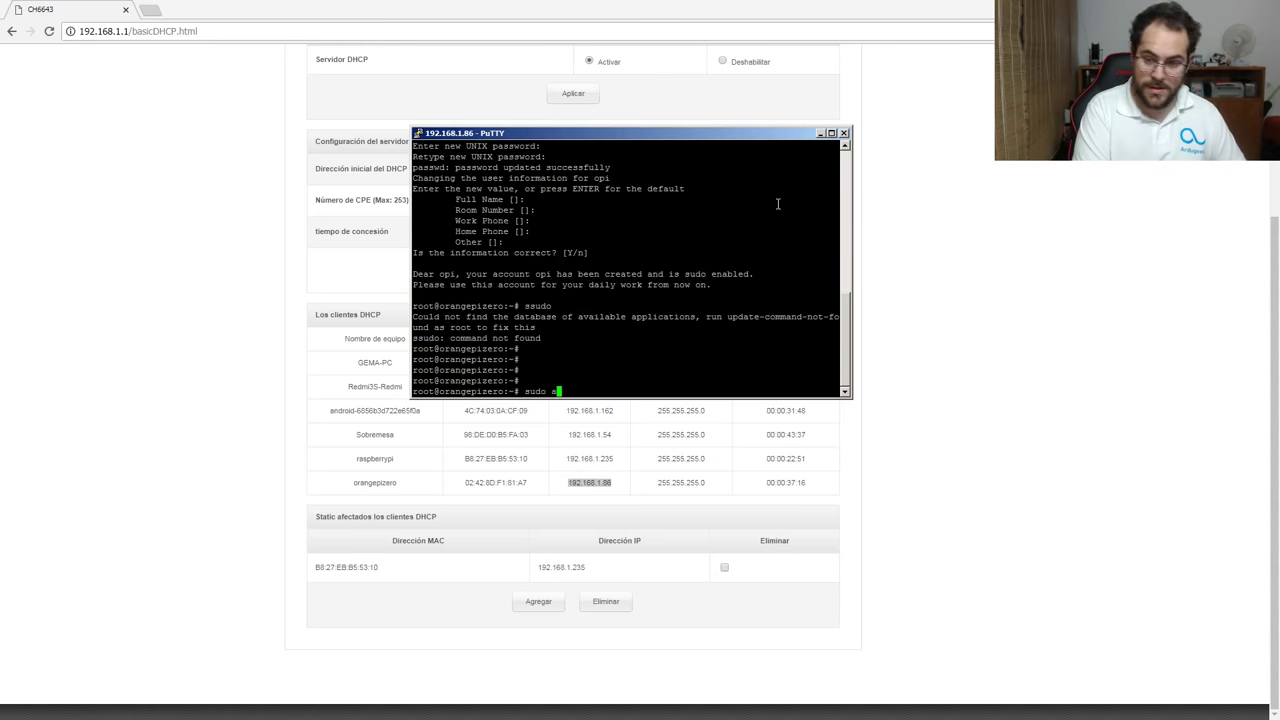
type("rmbian-")
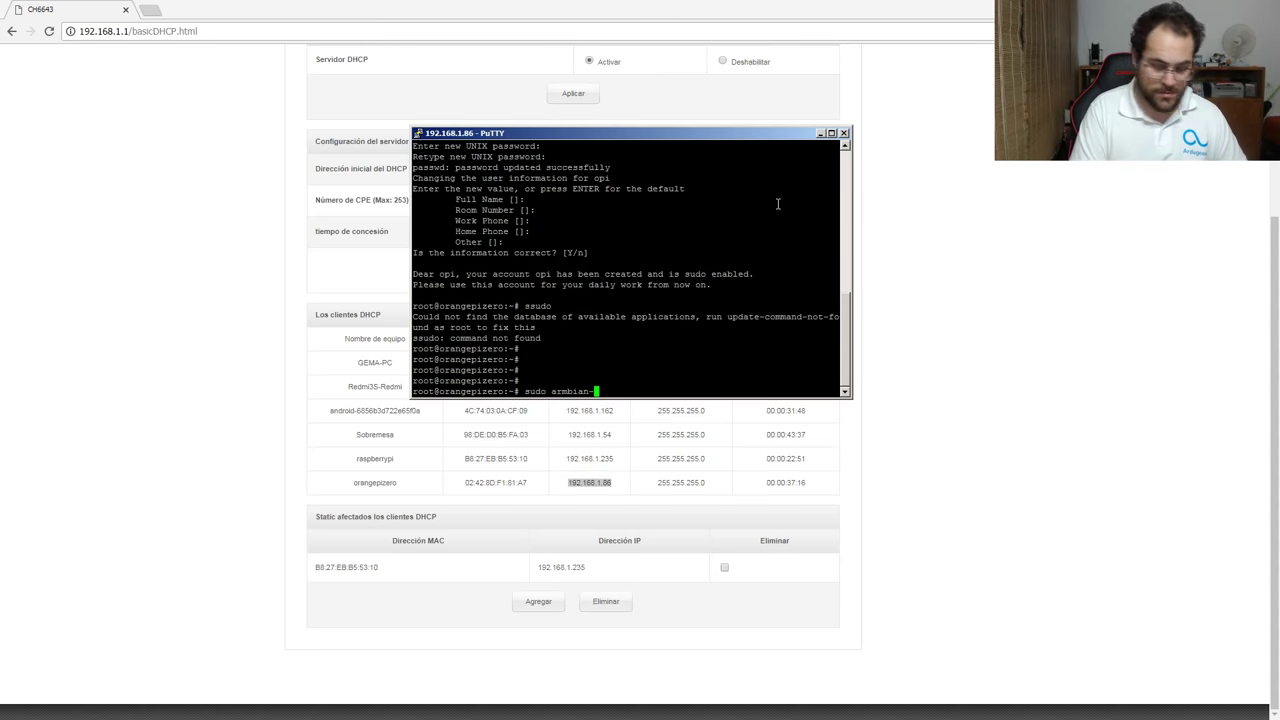
type("config")
key("Return")
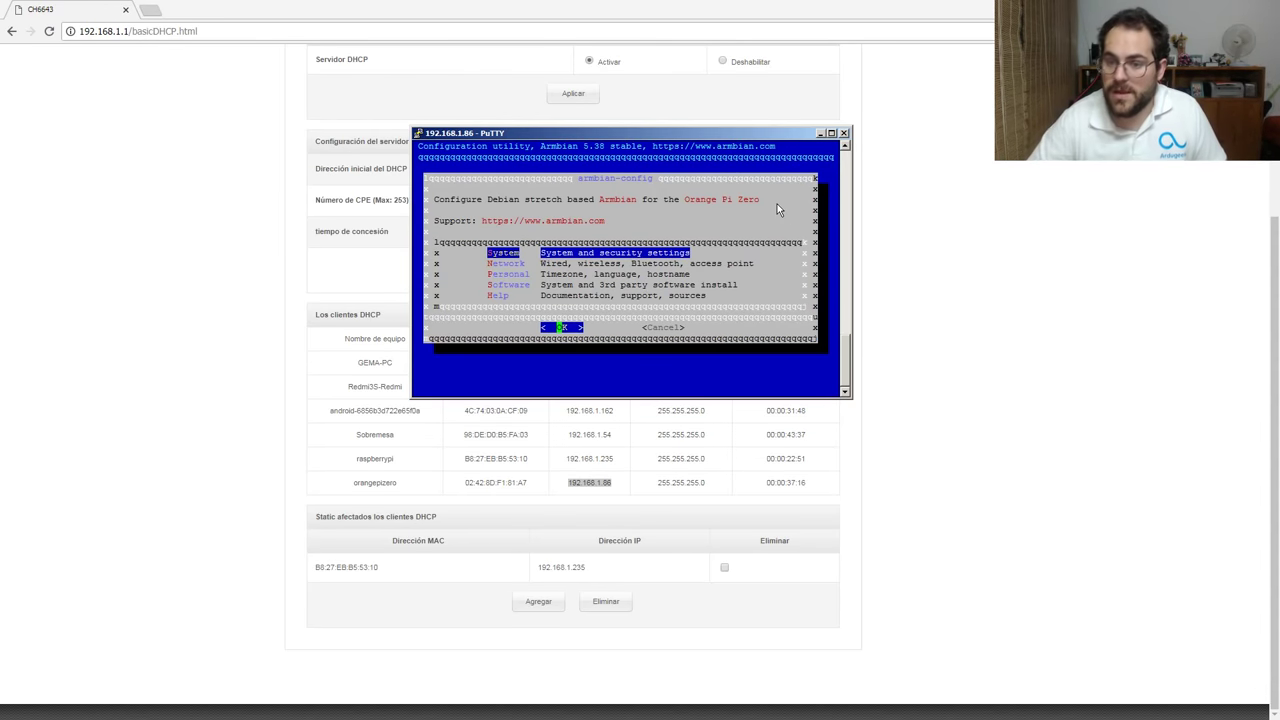
key("Down")
key("Return")
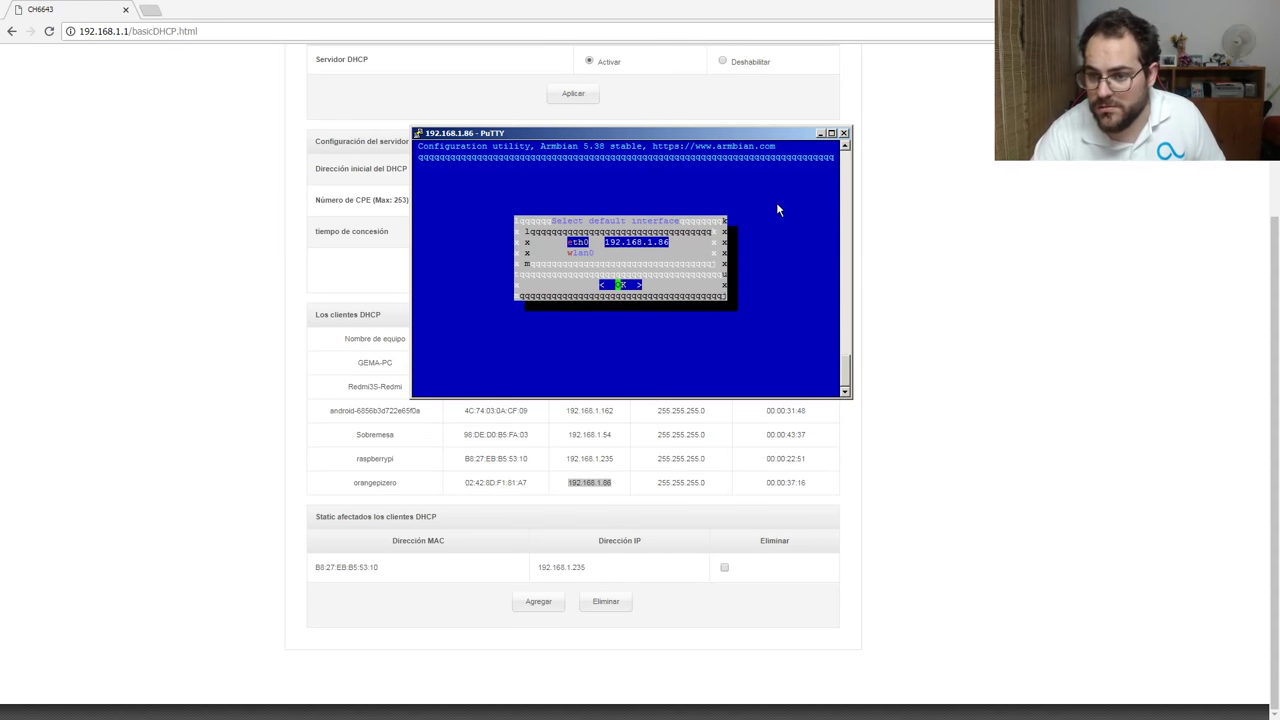
key("Down")
key("Return")
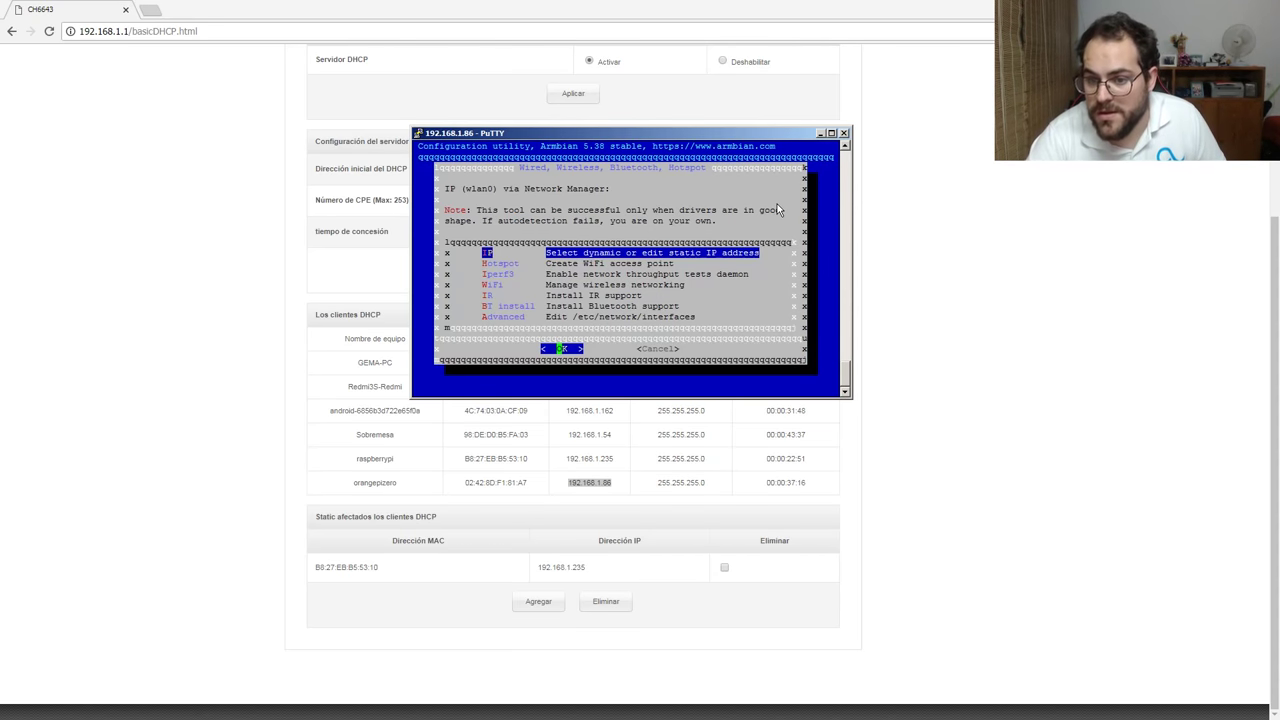
key("Down")
key("Down")
key("Down")
key("Down")
key("Down")
key("Down")
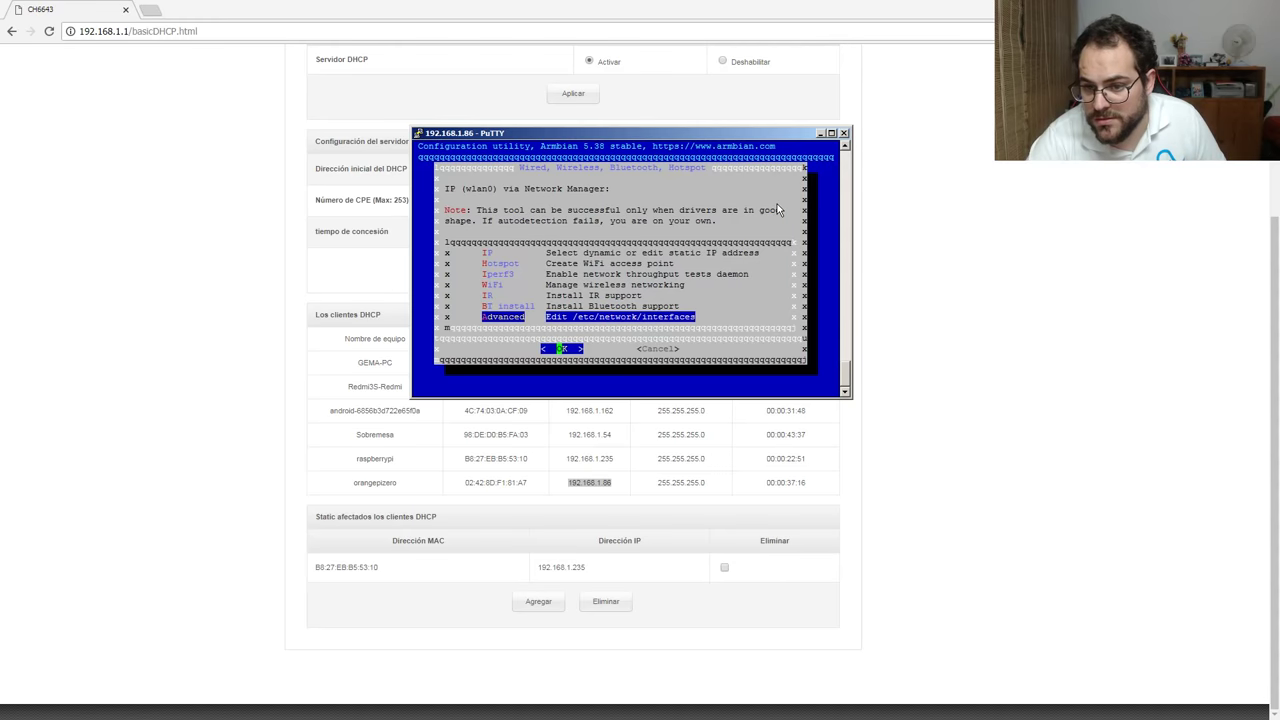
key("Up")
key("Up")
key("Up")
key("Up")
key("Up")
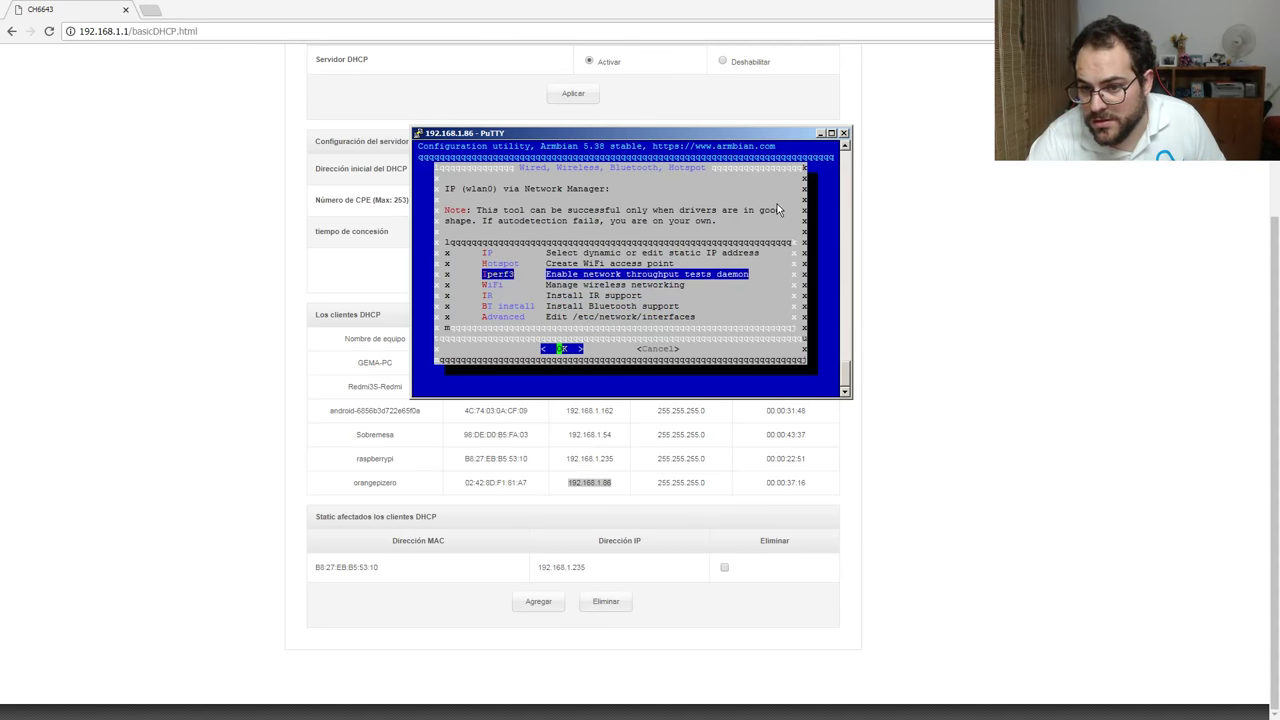
key("Down")
key("Down")
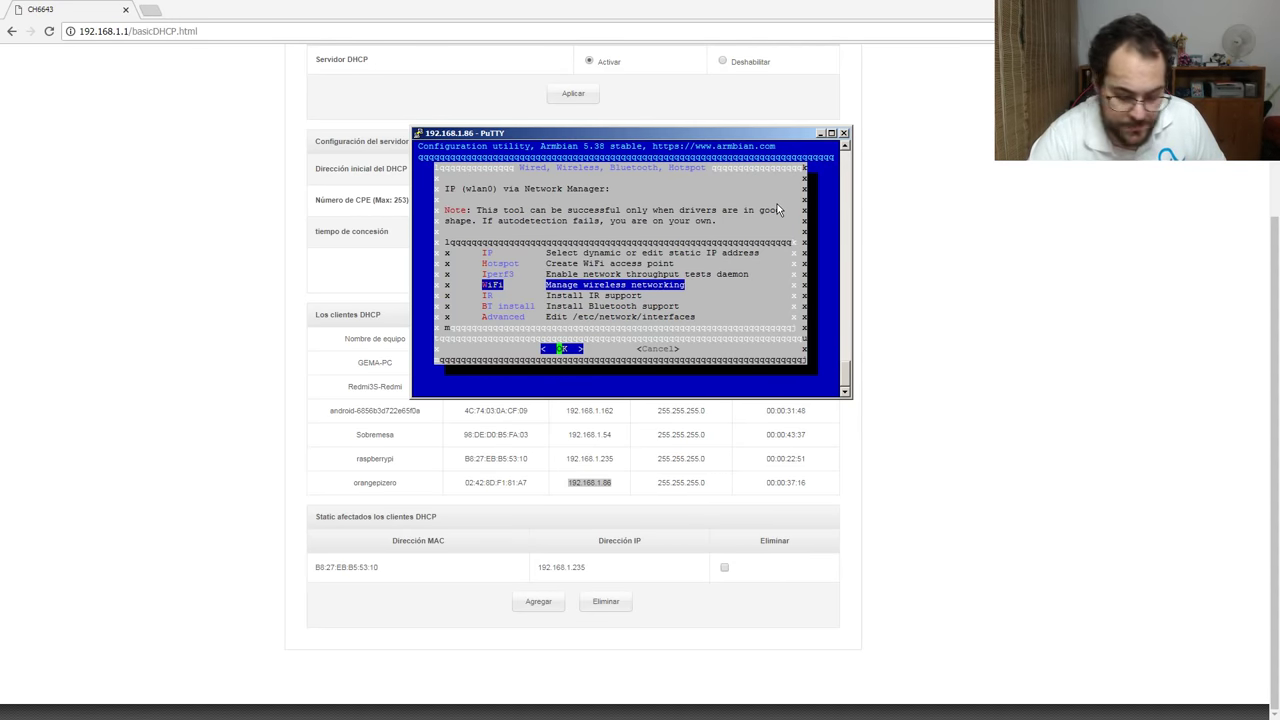
key("Return")
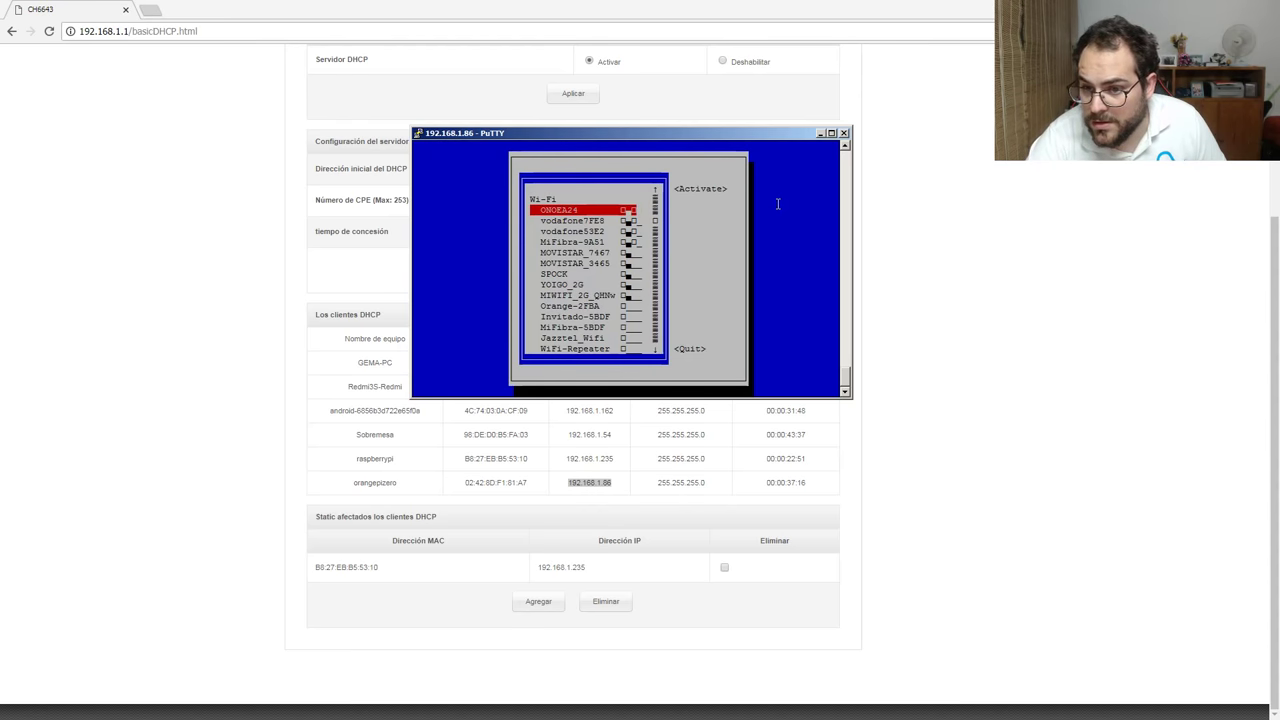
Join ONOEA24 with its password, activate the connection, and quit the network manager.
key("Return")
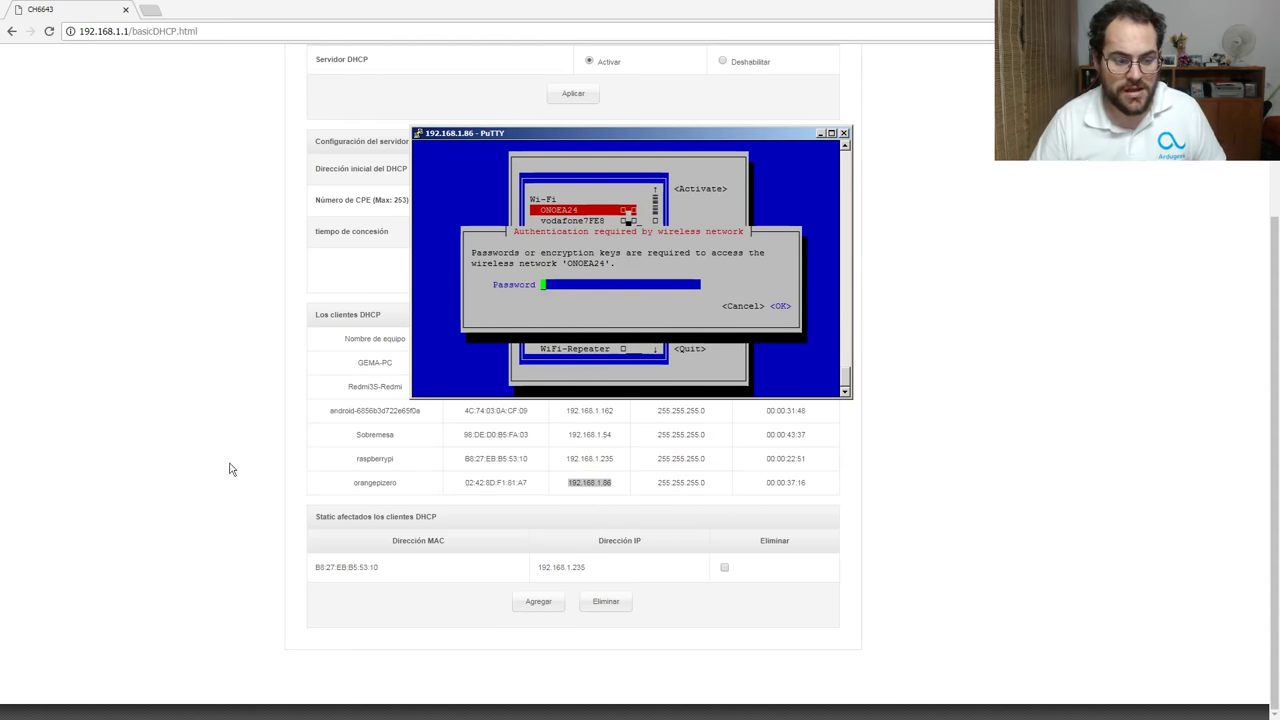
key("shift+Insert")
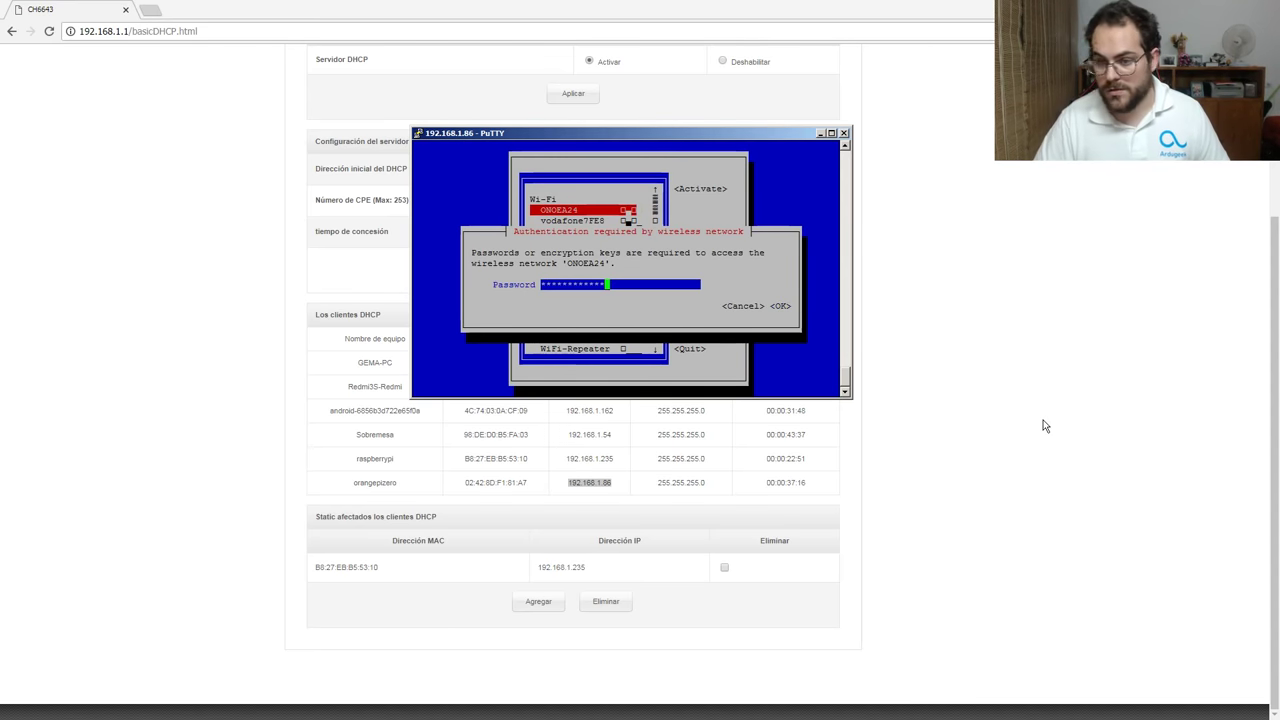
key("Tab")
key("Tab")
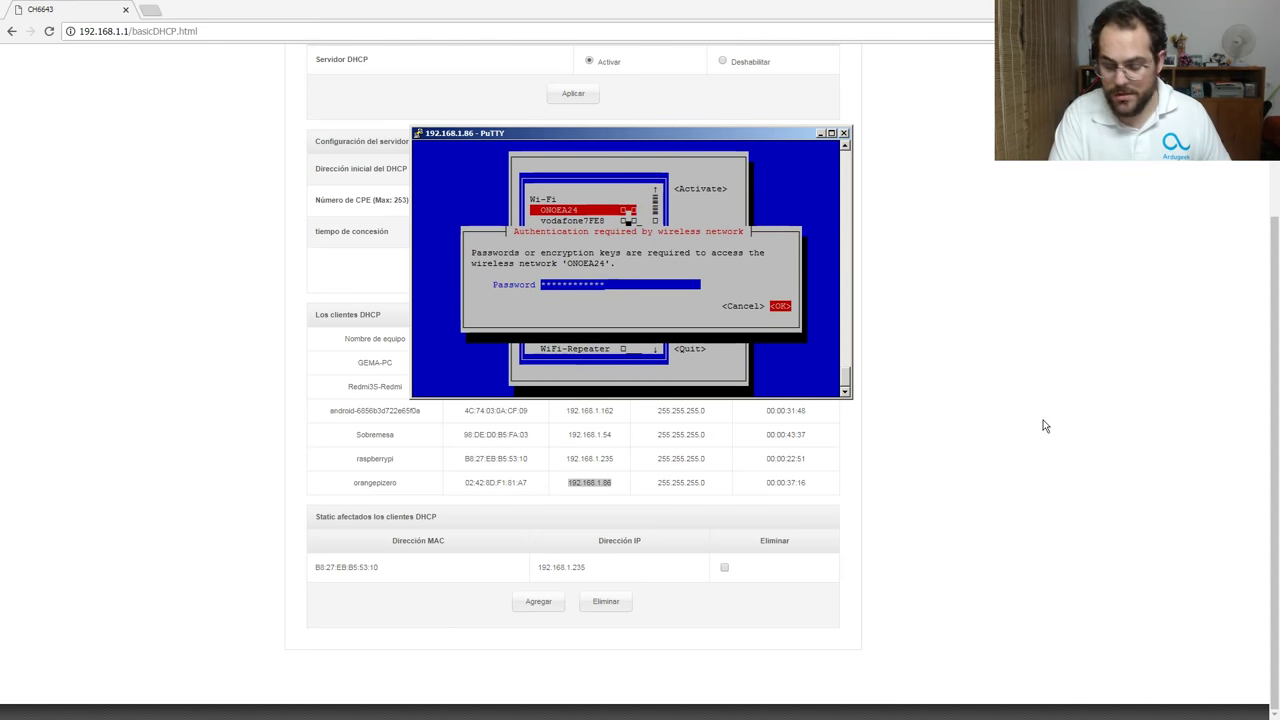
key("Return")
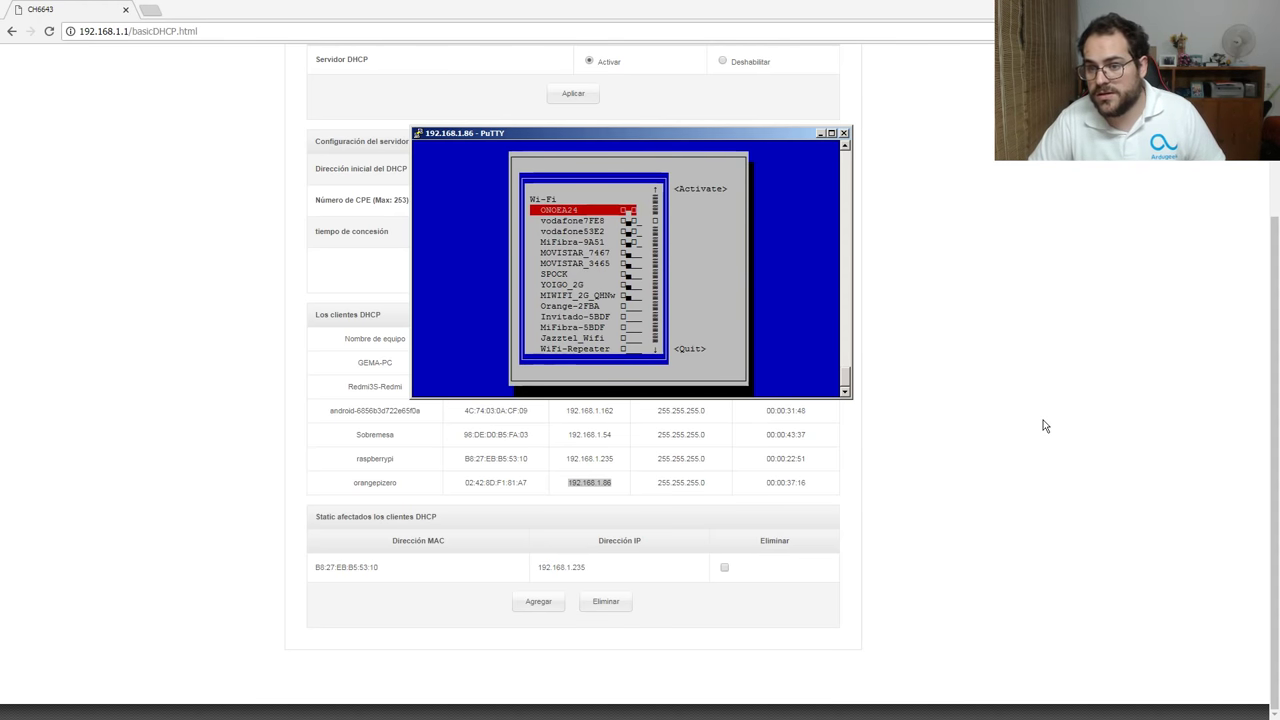
key("Tab")
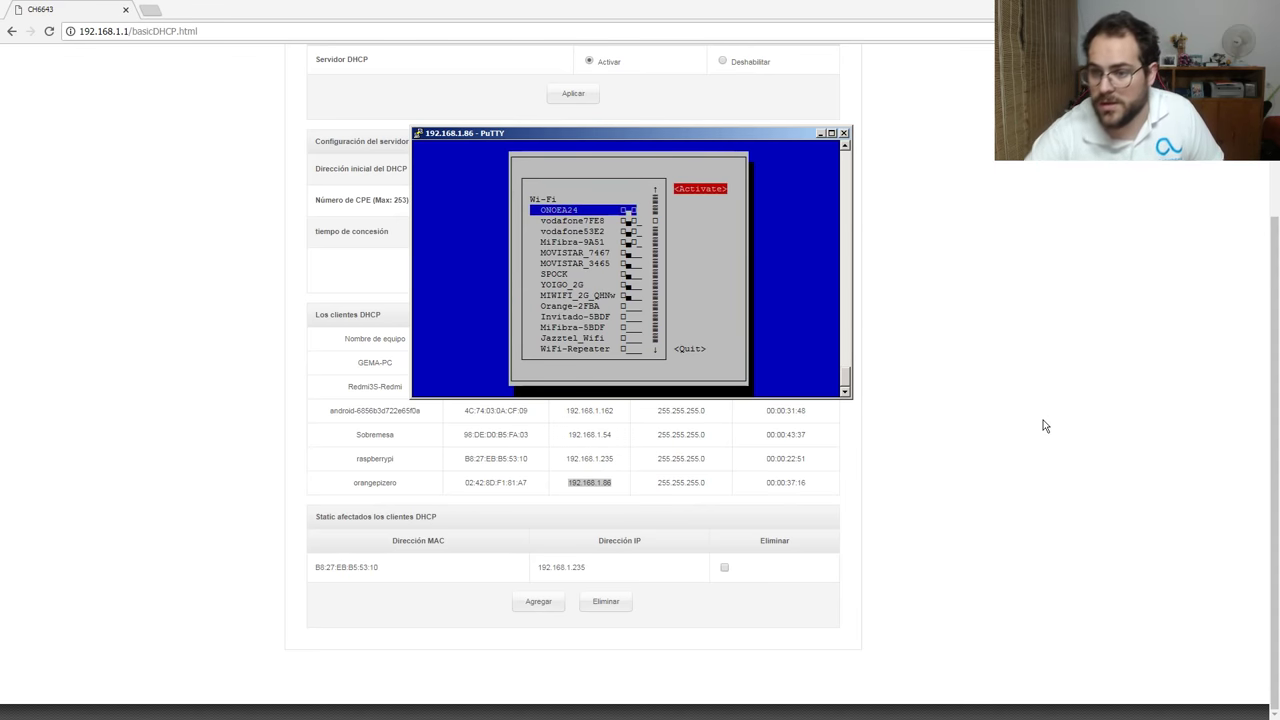
key("Return")
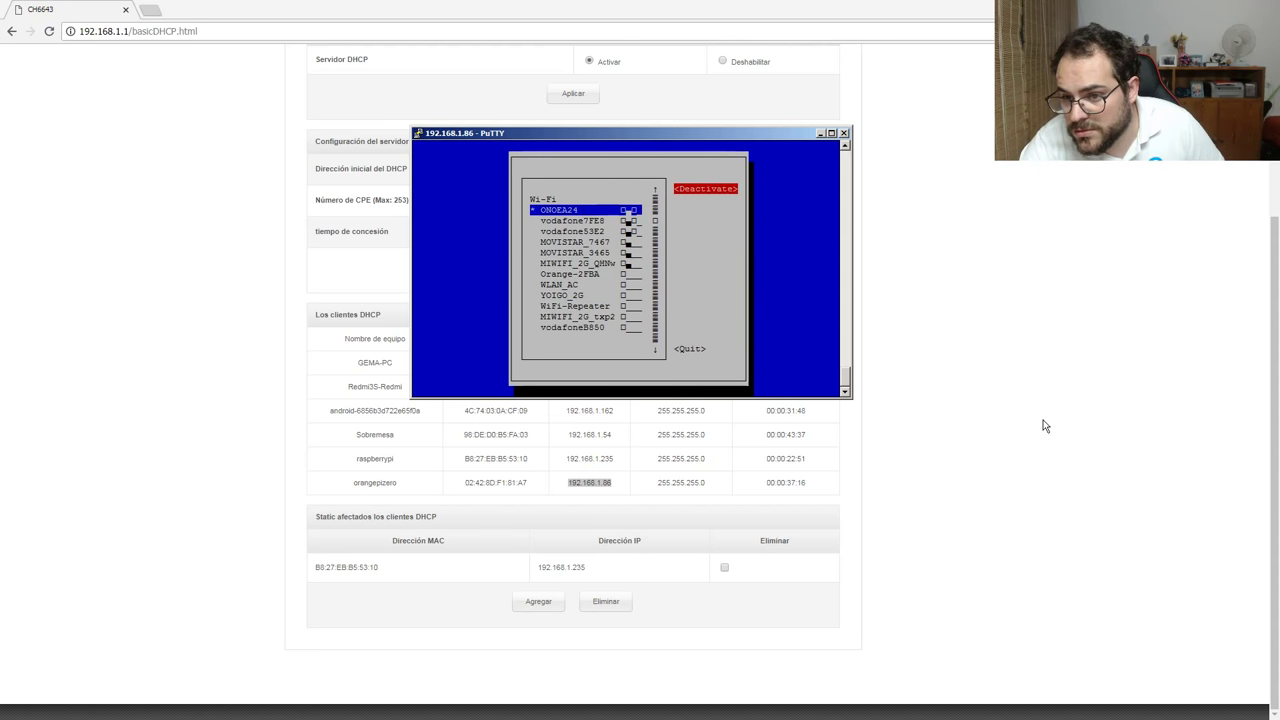
key("Tab")
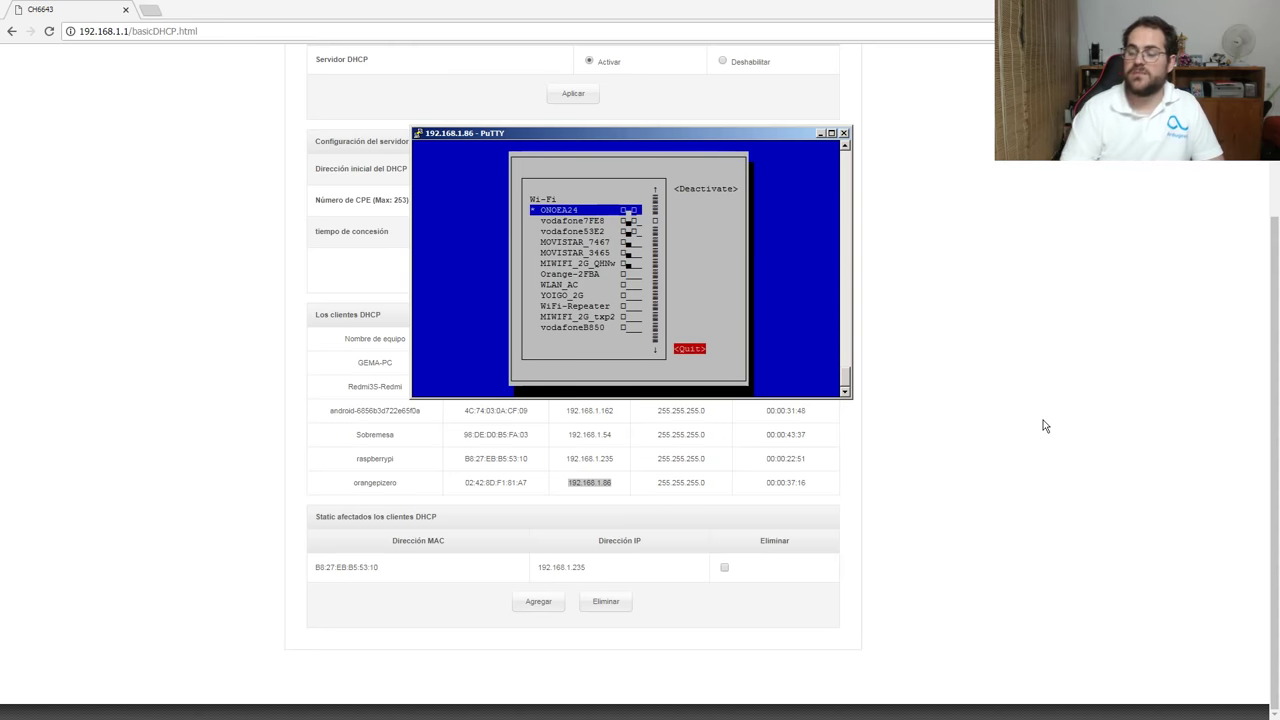
key("Return")
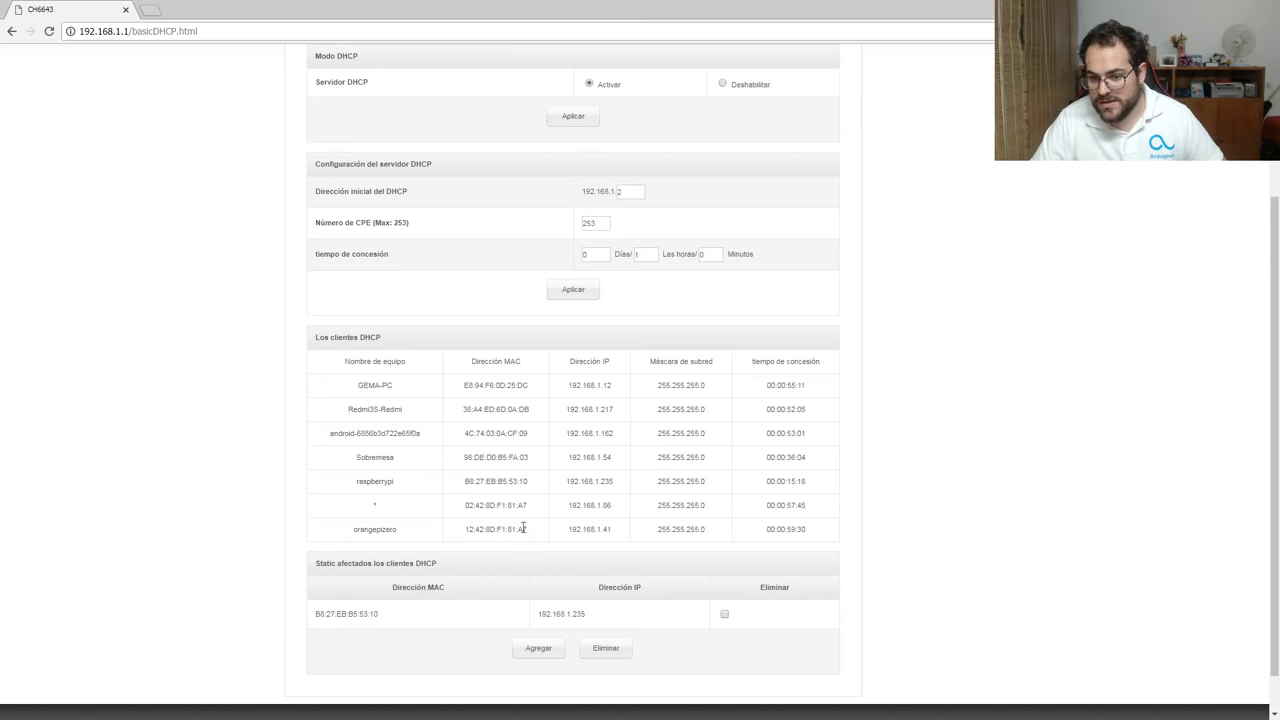
Select orangepizero's MAC 12:42:8D:F1:81:A7 and IP 192.168.1.41 in the router's DHCP list.
left_click_drag(465, 528, 626, 536)
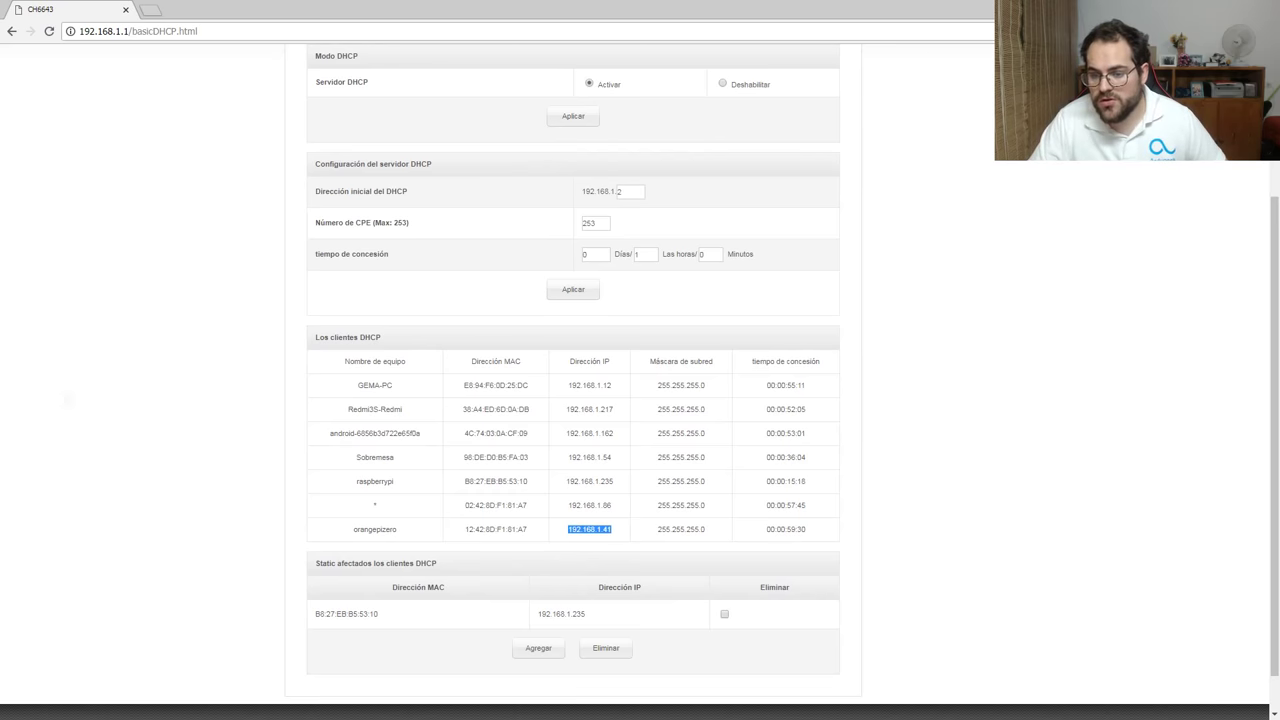
left_click(575, 530)
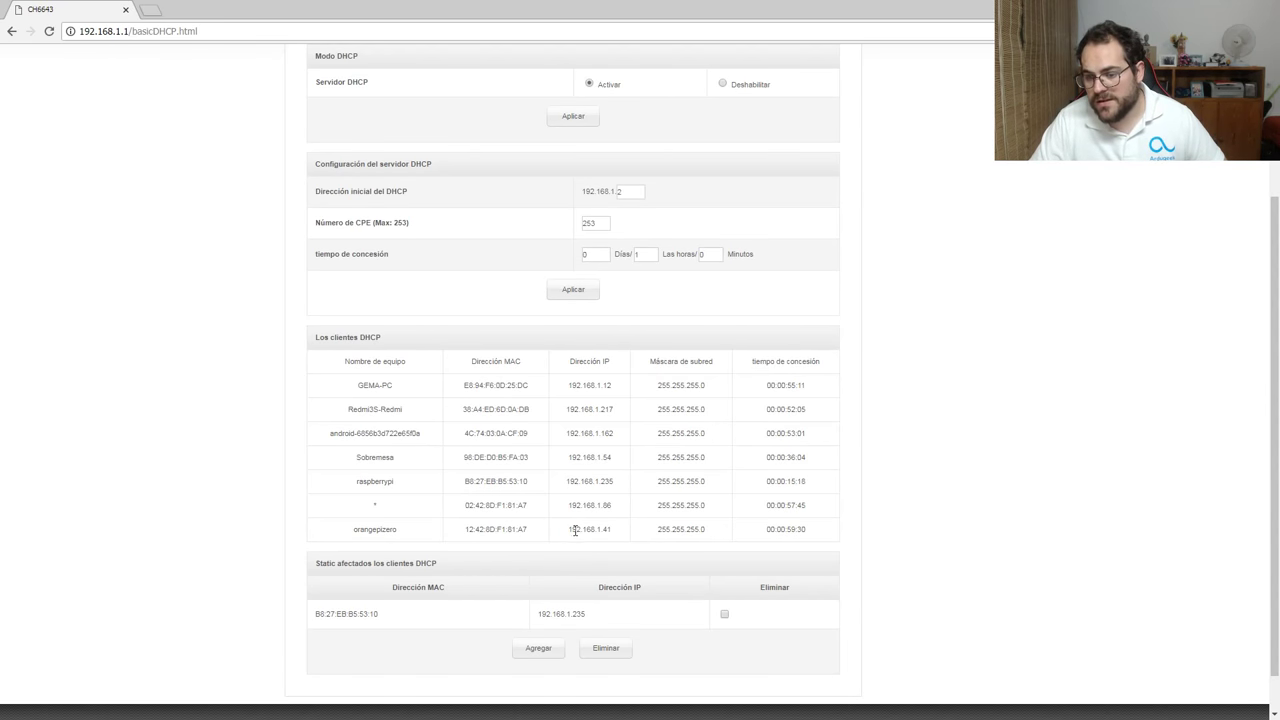
left_click_drag(567, 530, 612, 530)
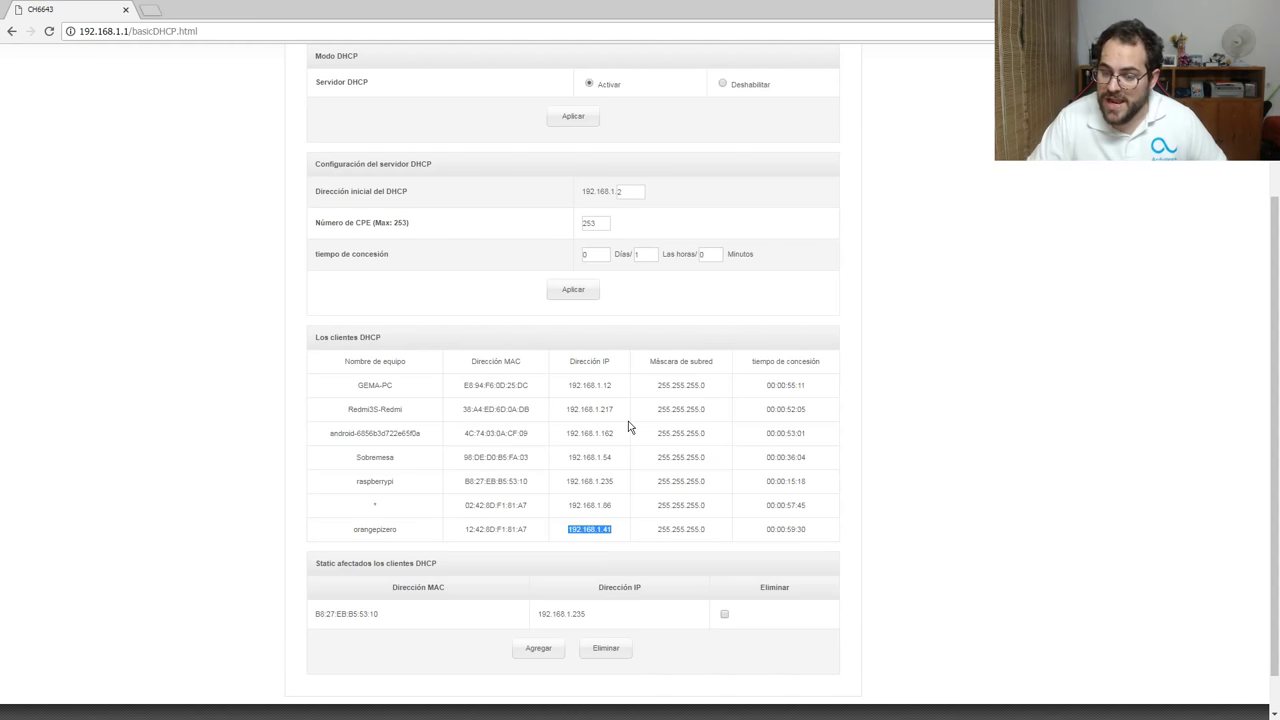
Add a static DHCP lease mapping MAC 12:42:8D:F1:81:A7 to 192.168.1.41 on the router.
left_click(556, 650)
left_click(346, 589)
left_click_drag(466, 529, 547, 538)
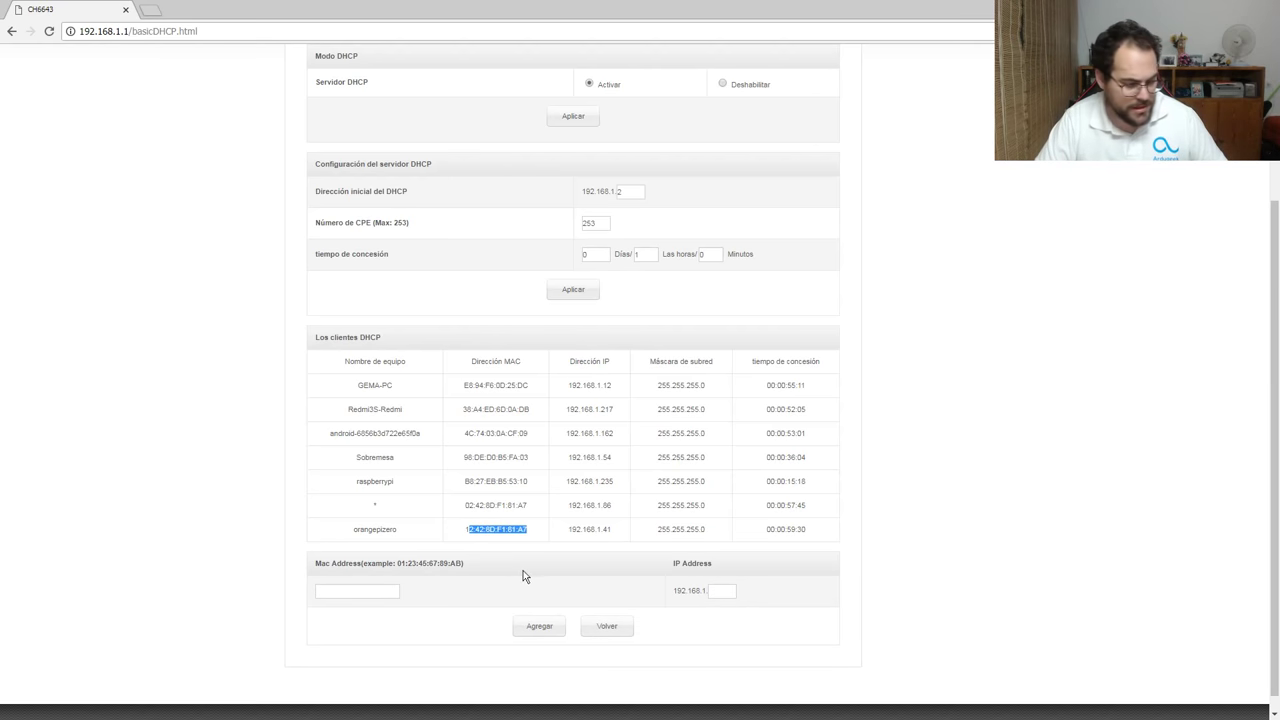
left_click_drag(463, 529, 565, 542)
key("ctrl+c")
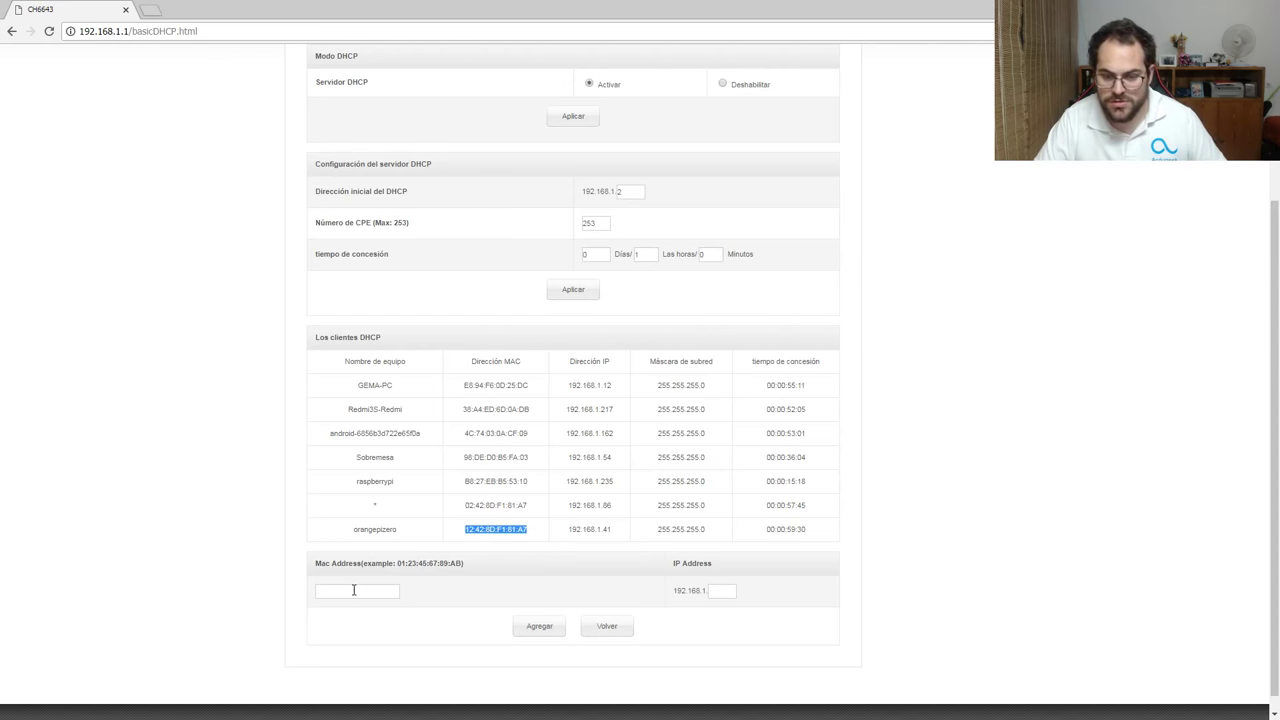
left_click(355, 591)
key("ctrl+v")
left_click(723, 591)
type("41")
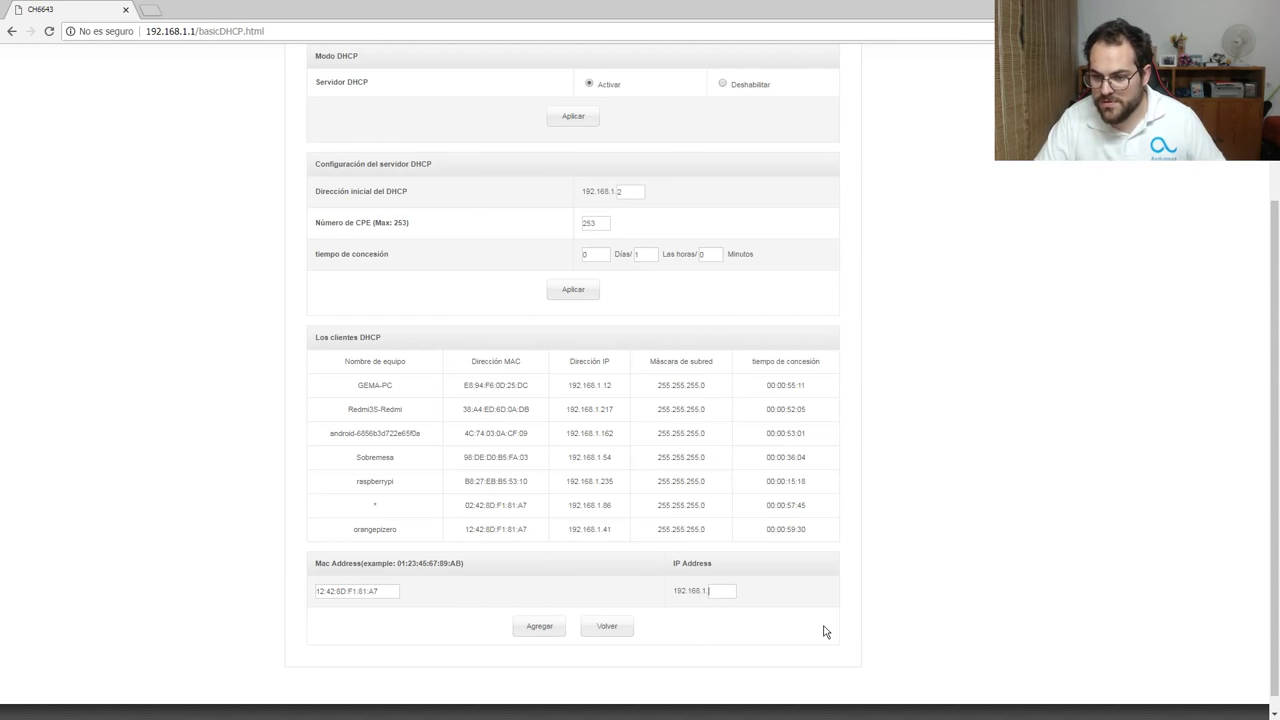
left_click(546, 628)
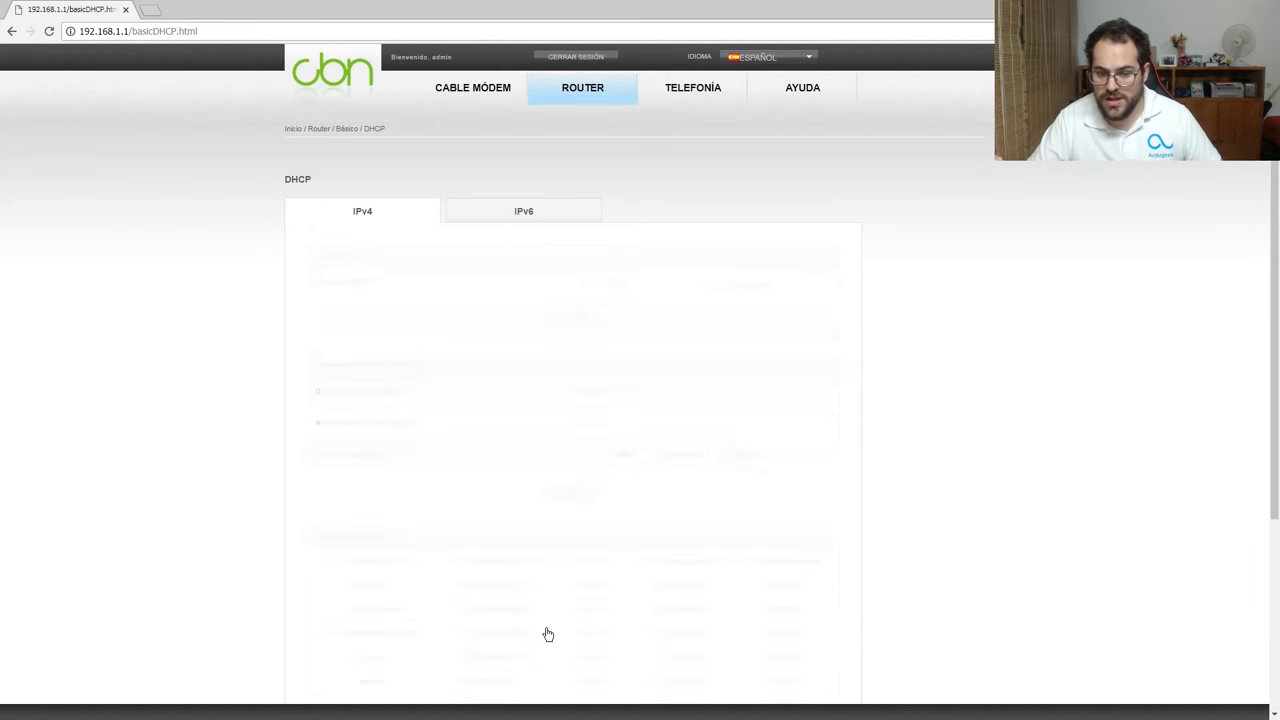
scroll(600, 630, "down", 3)
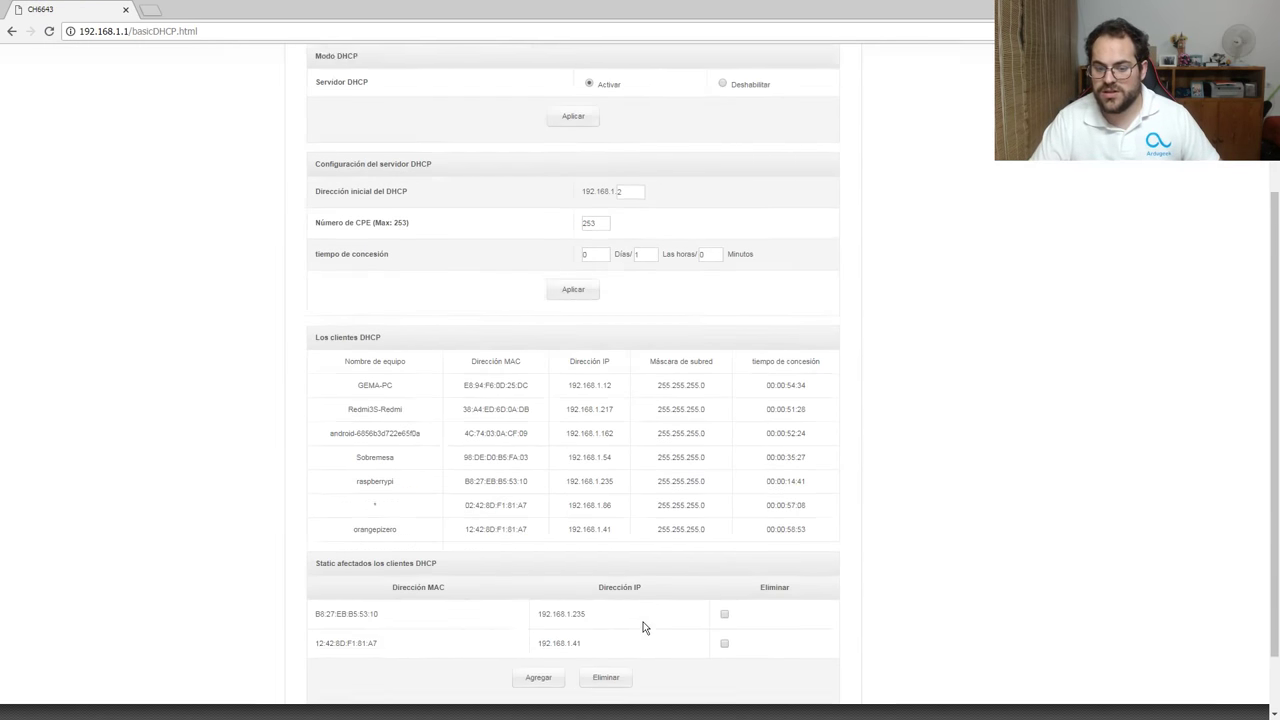